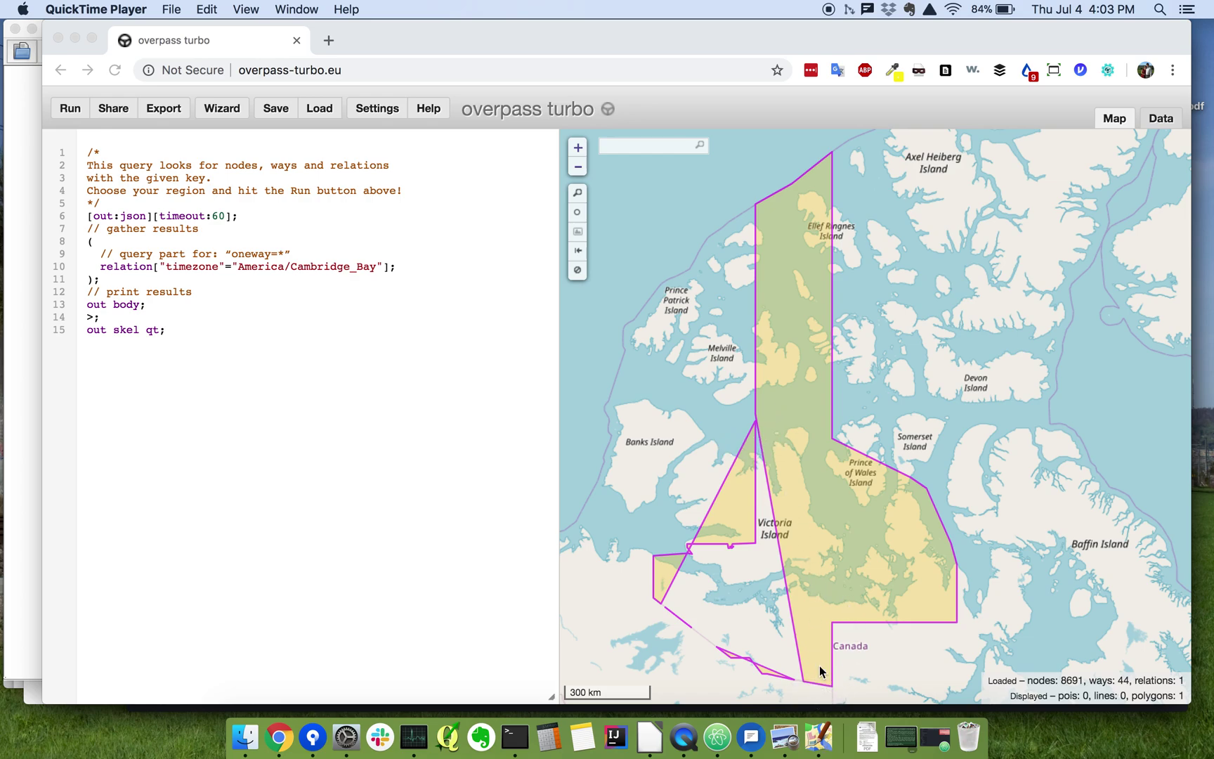
Step: Switch to JOSM, open the OSM data download and outline a download area over the Canadian Arctic islands
click(826, 737)
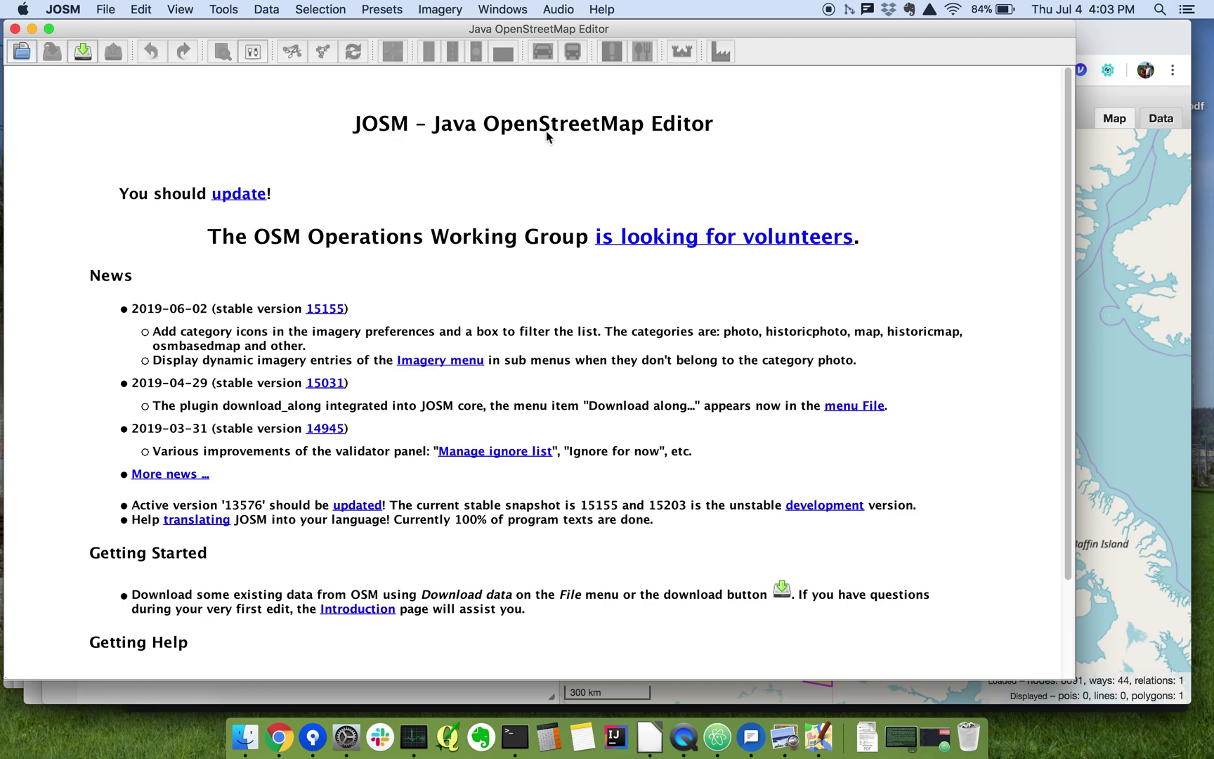
click(83, 51)
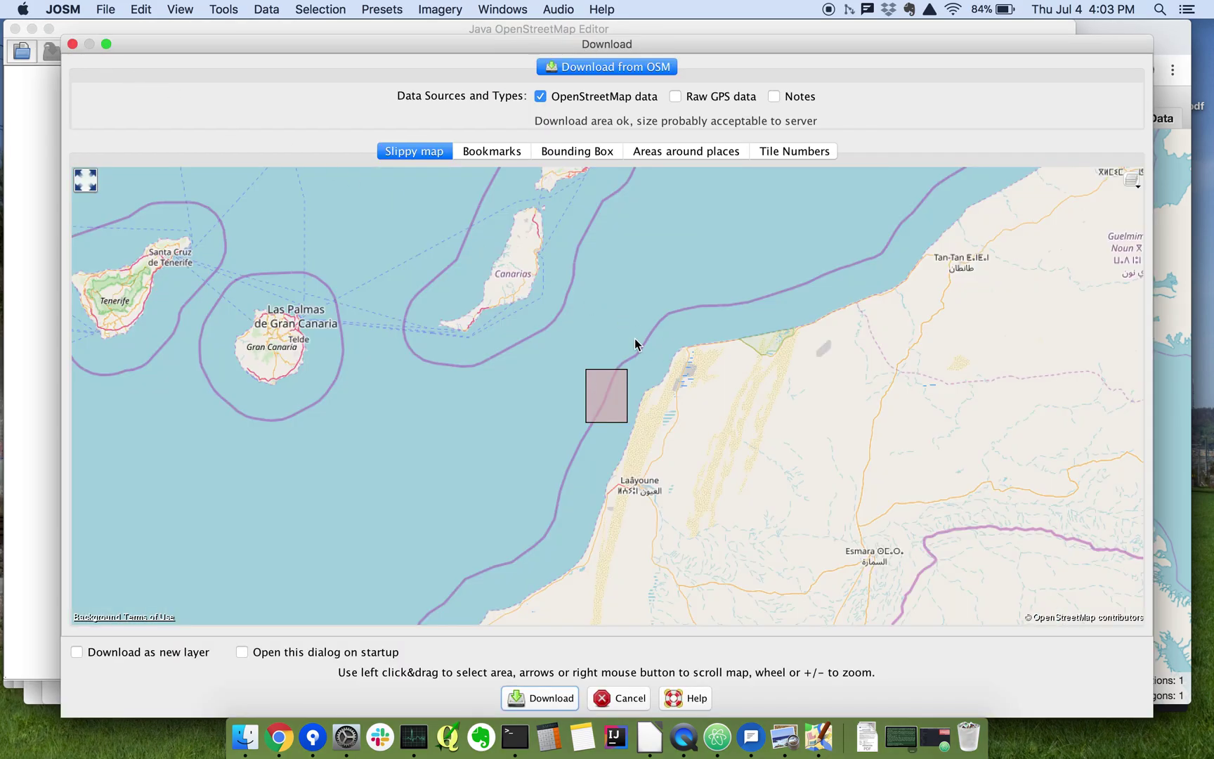
scroll(635, 343, down, 4)
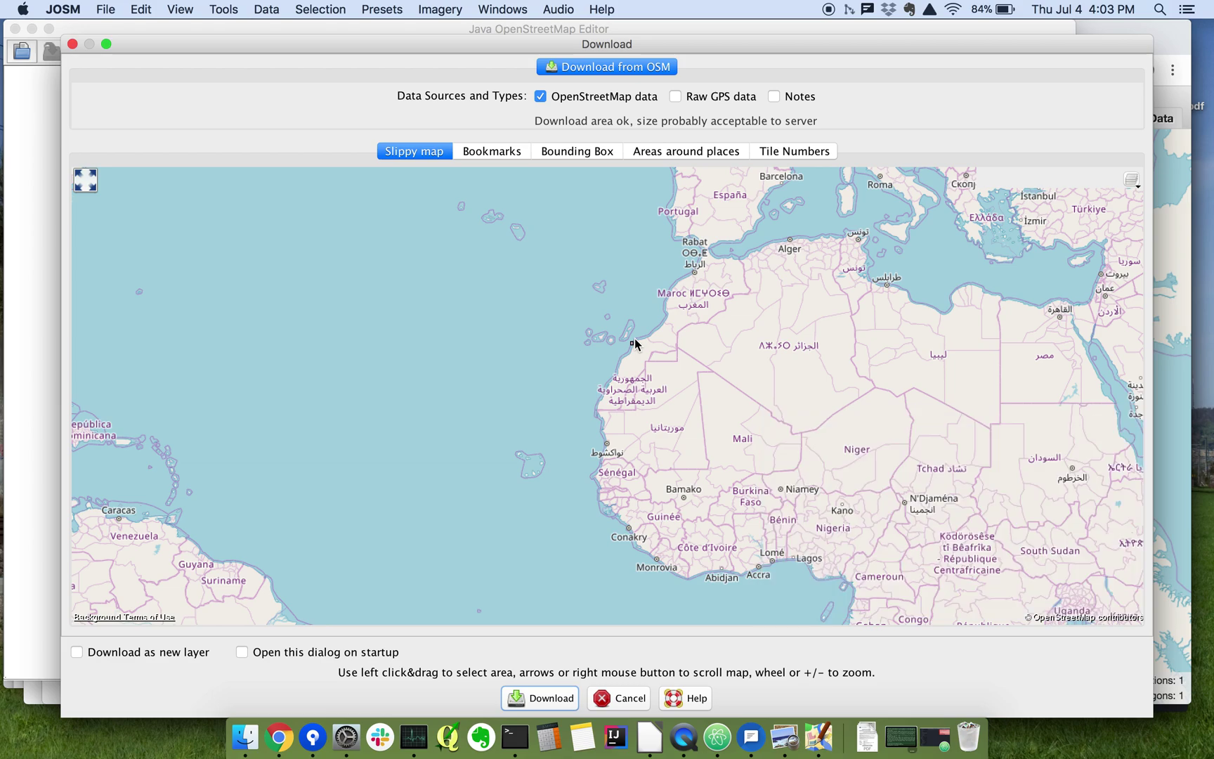
drag(409, 258, 685, 383)
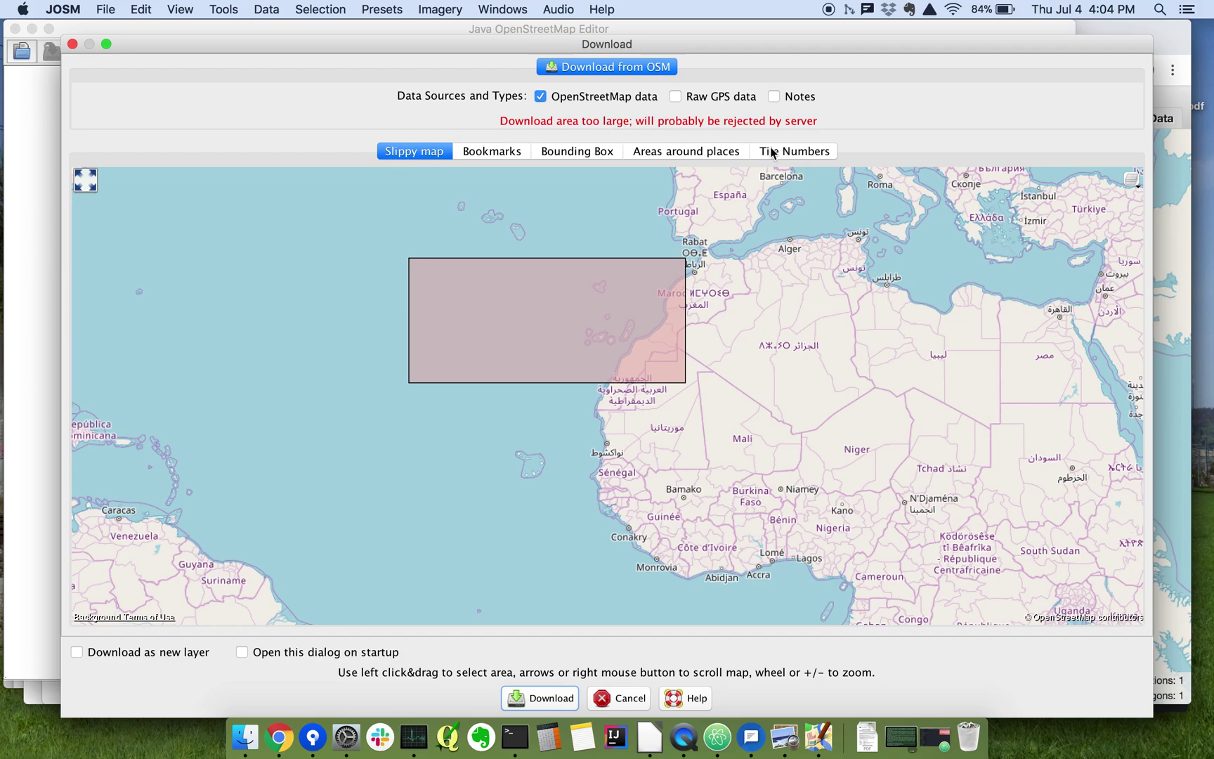
scroll(838, 465, down, 1)
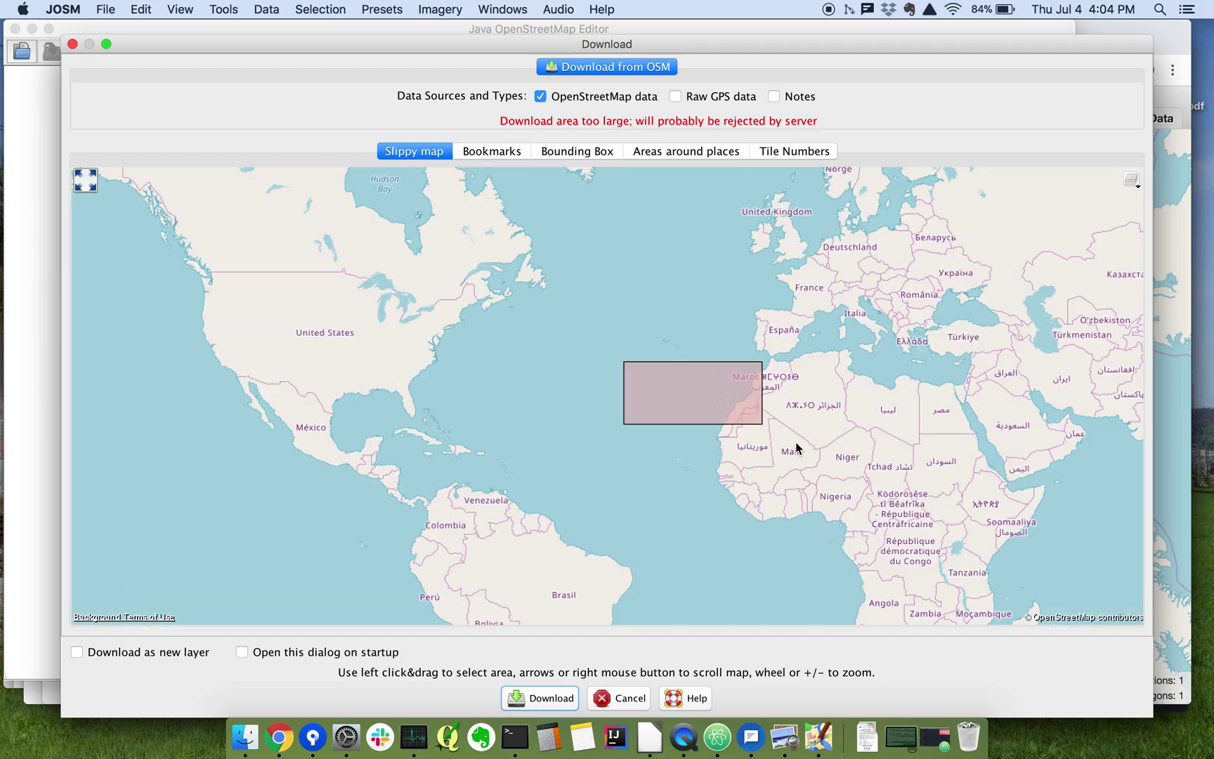
scroll(919, 434, down, 1)
scroll(609, 211, up, 1)
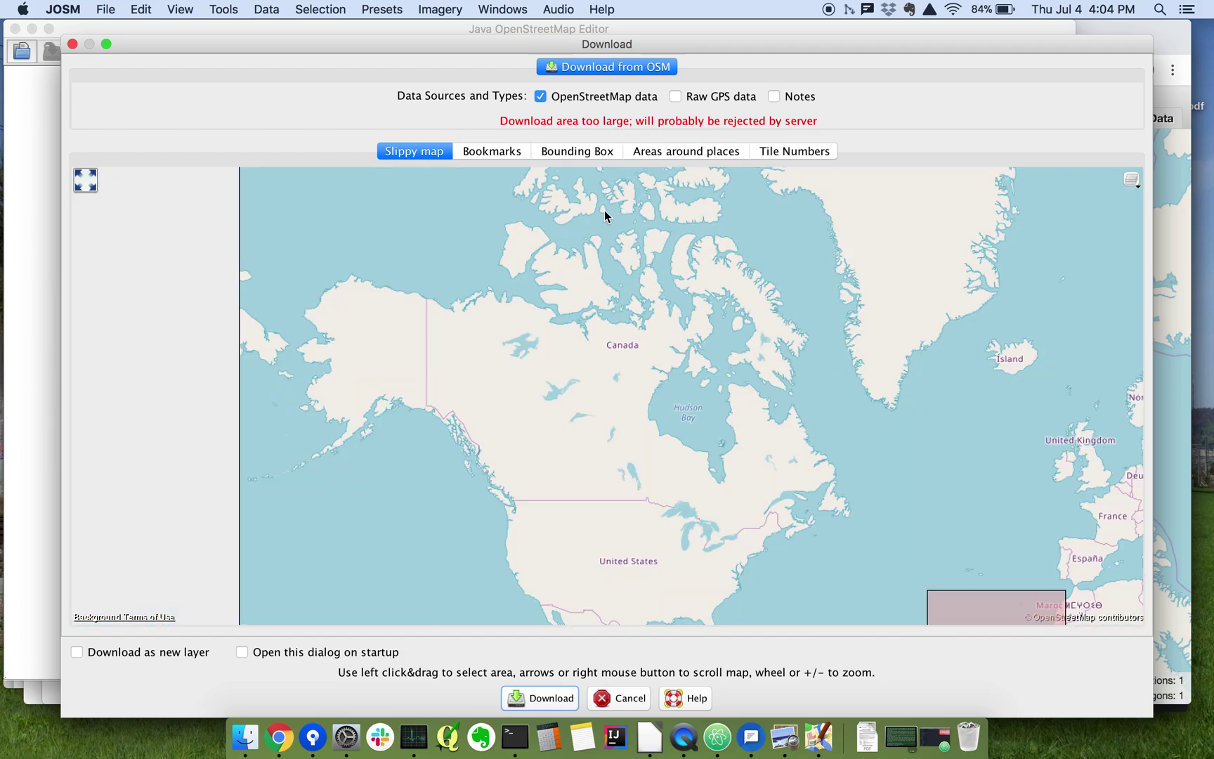
scroll(818, 450, down, 1)
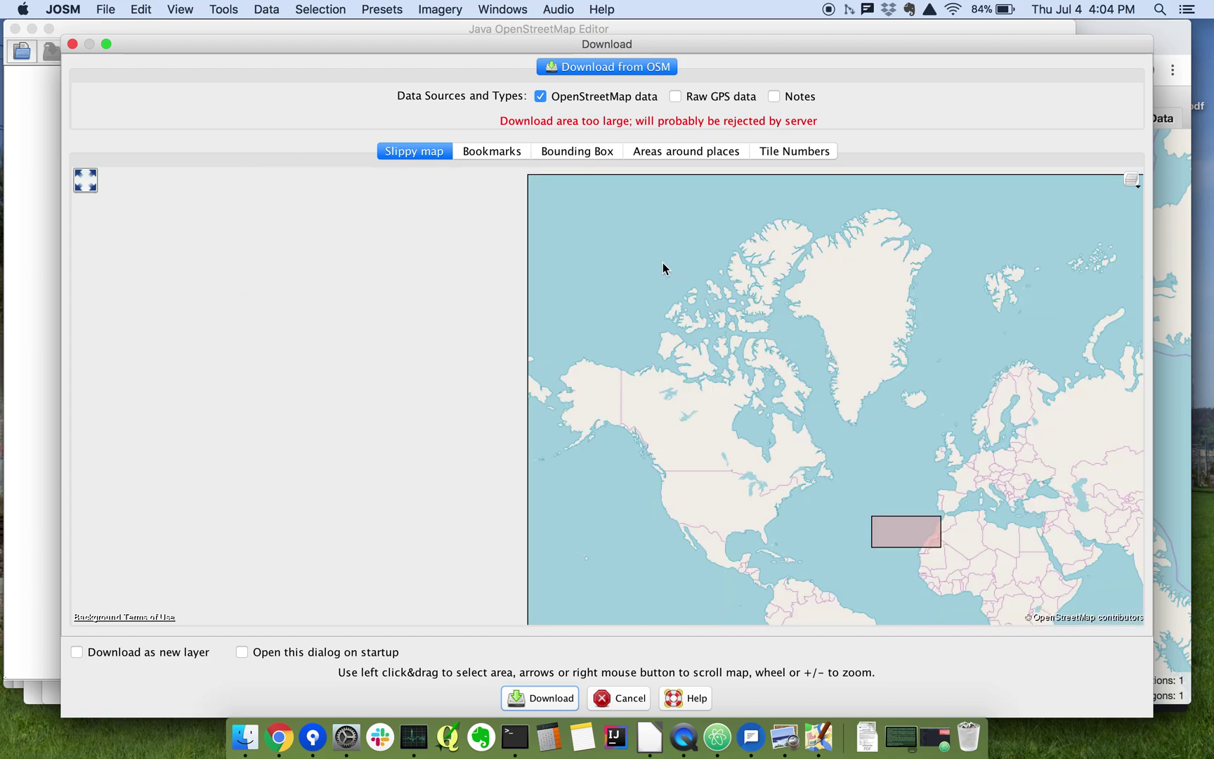
drag(661, 264, 812, 437)
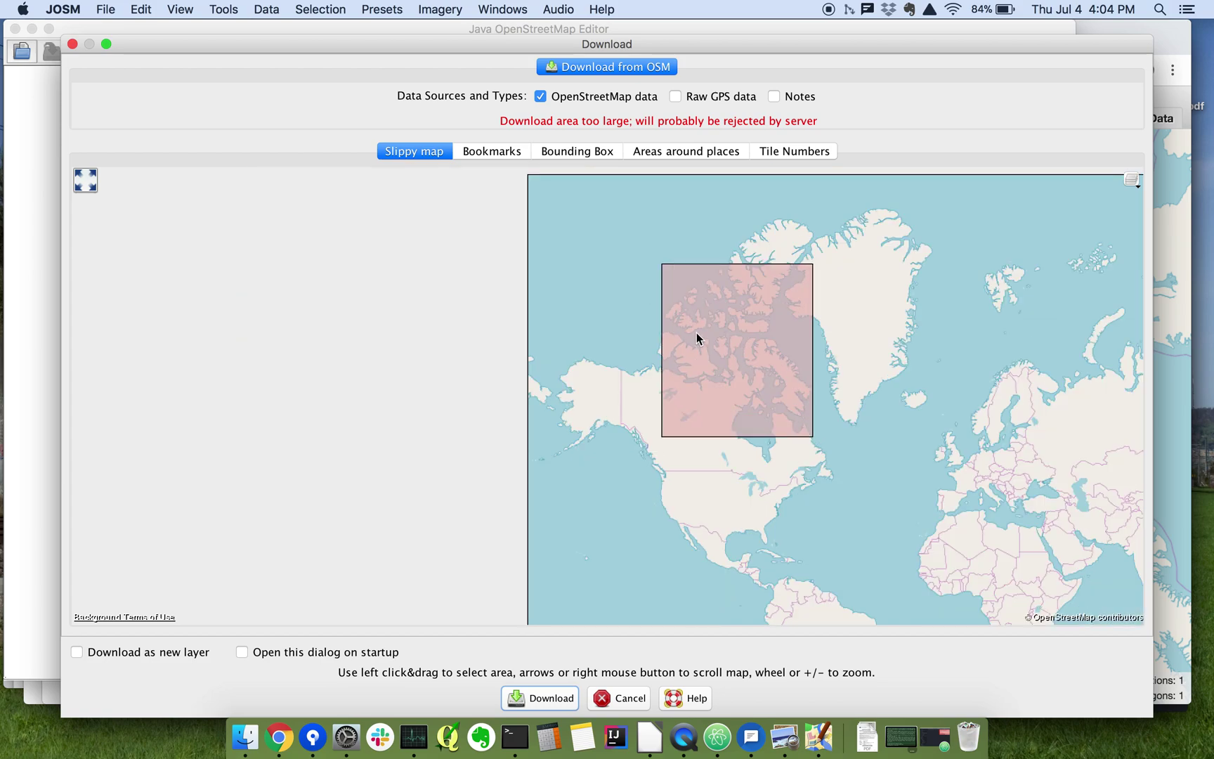
scroll(711, 344, up, 1)
scroll(720, 340, up, 1)
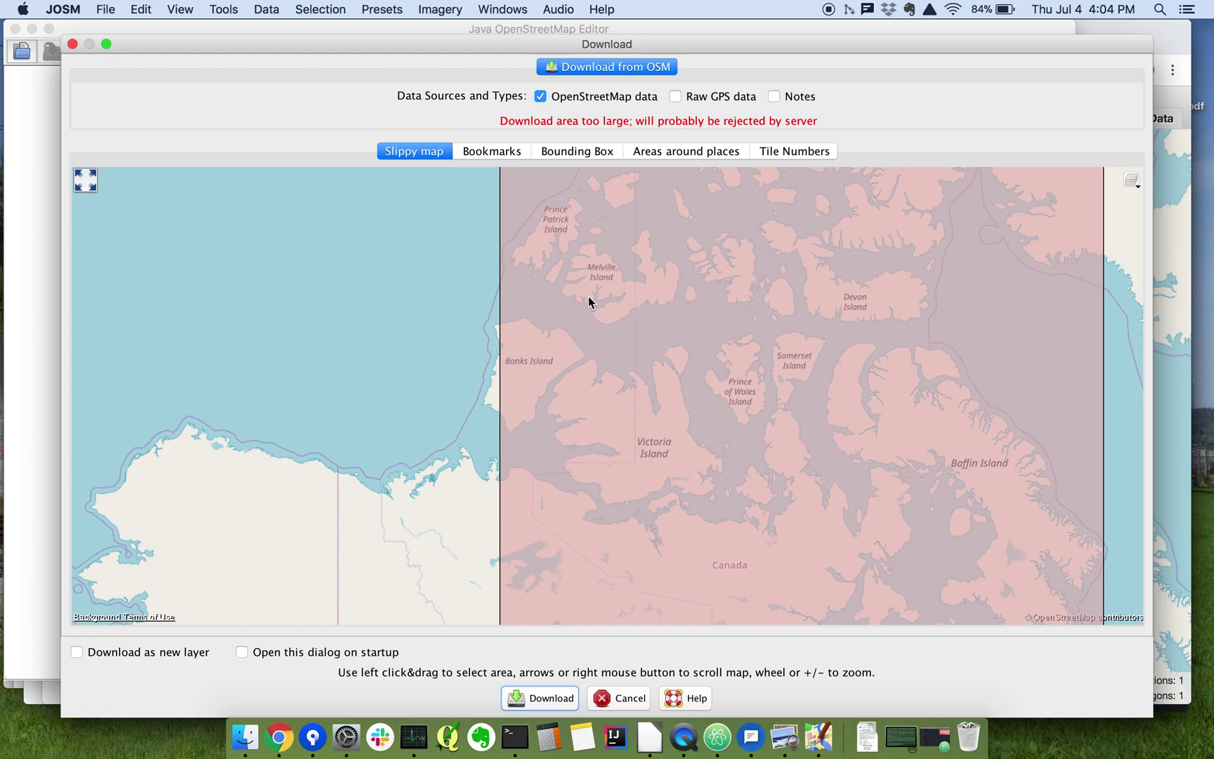
Step: Check the gap's location in overpass turbo and narrow JOSM's download area to a small box on the boundary between Banks Island and Stefansson Island
click(280, 738)
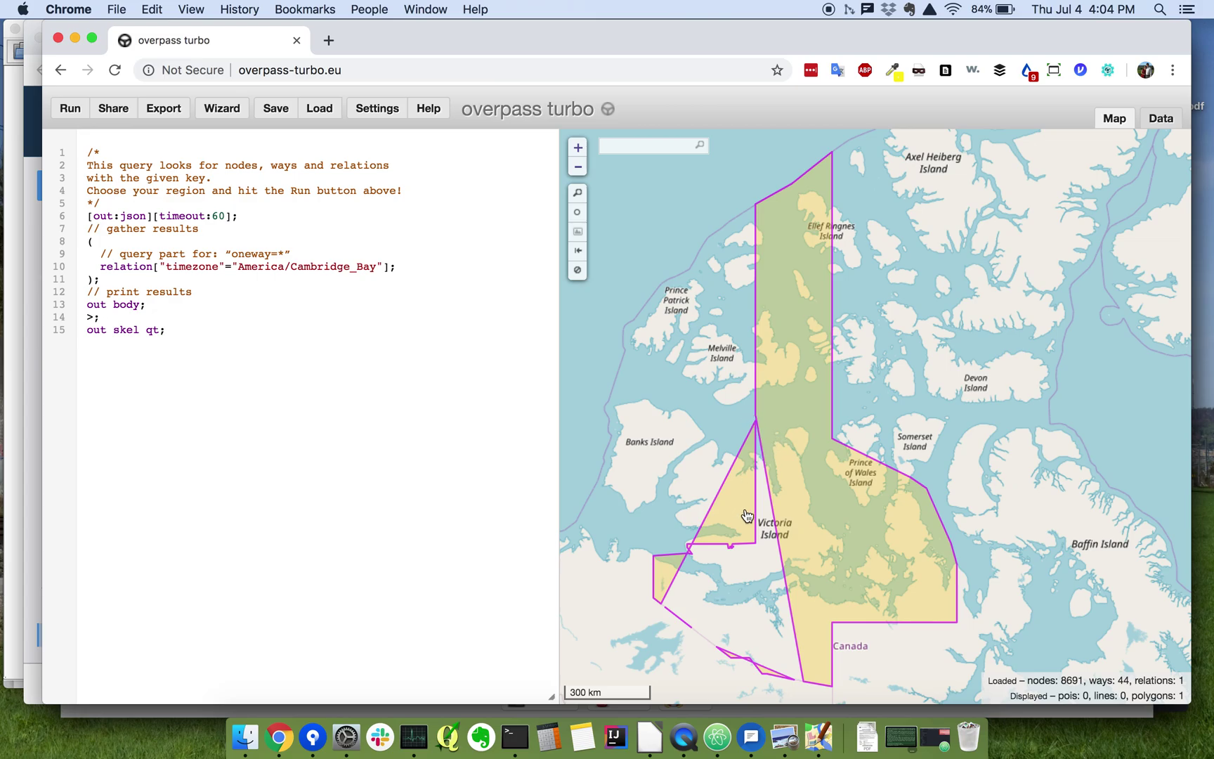
click(824, 737)
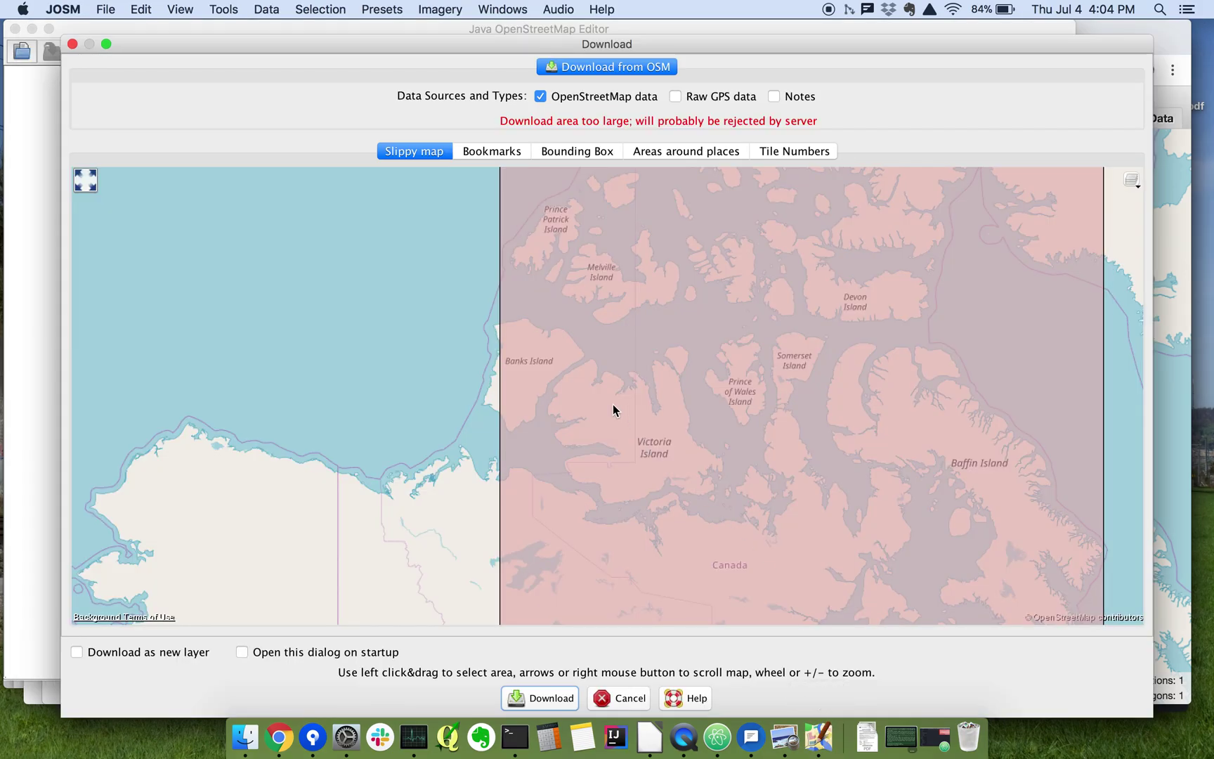
drag(621, 328, 660, 364)
scroll(648, 349, up, 1)
scroll(639, 336, up, 1)
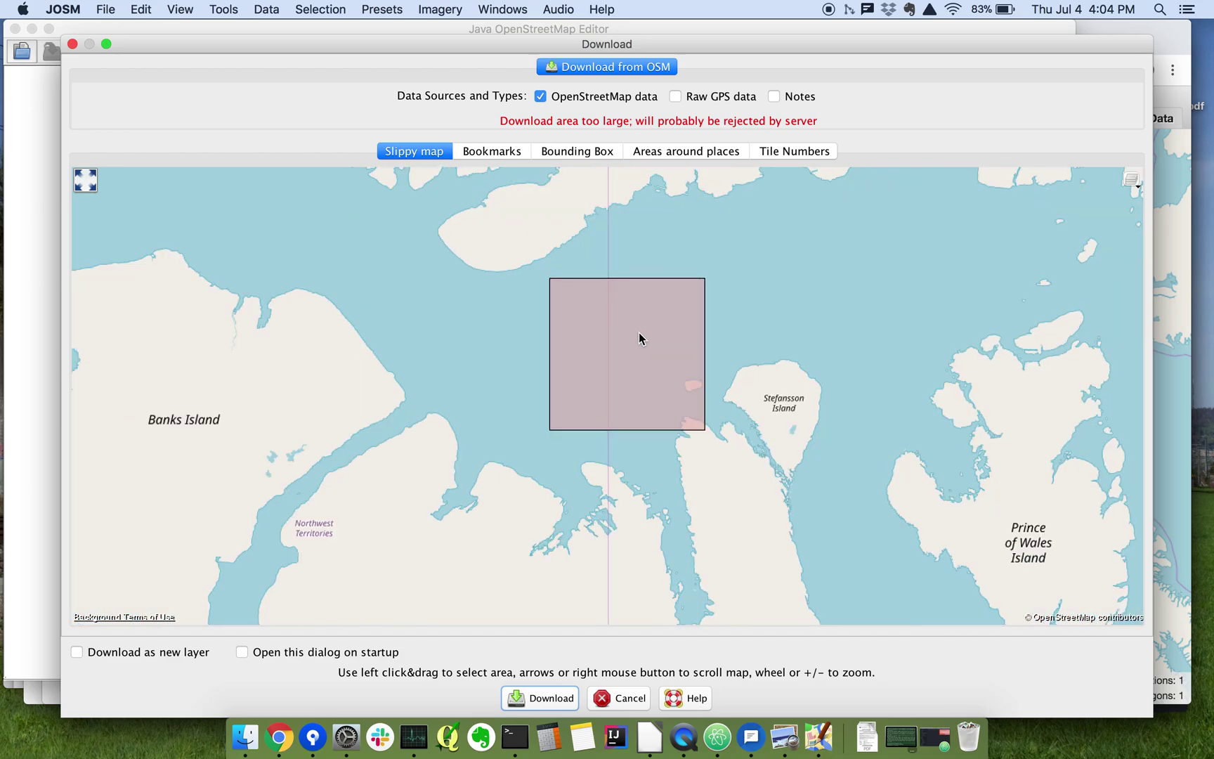
drag(579, 299, 637, 383)
drag(594, 331, 618, 358)
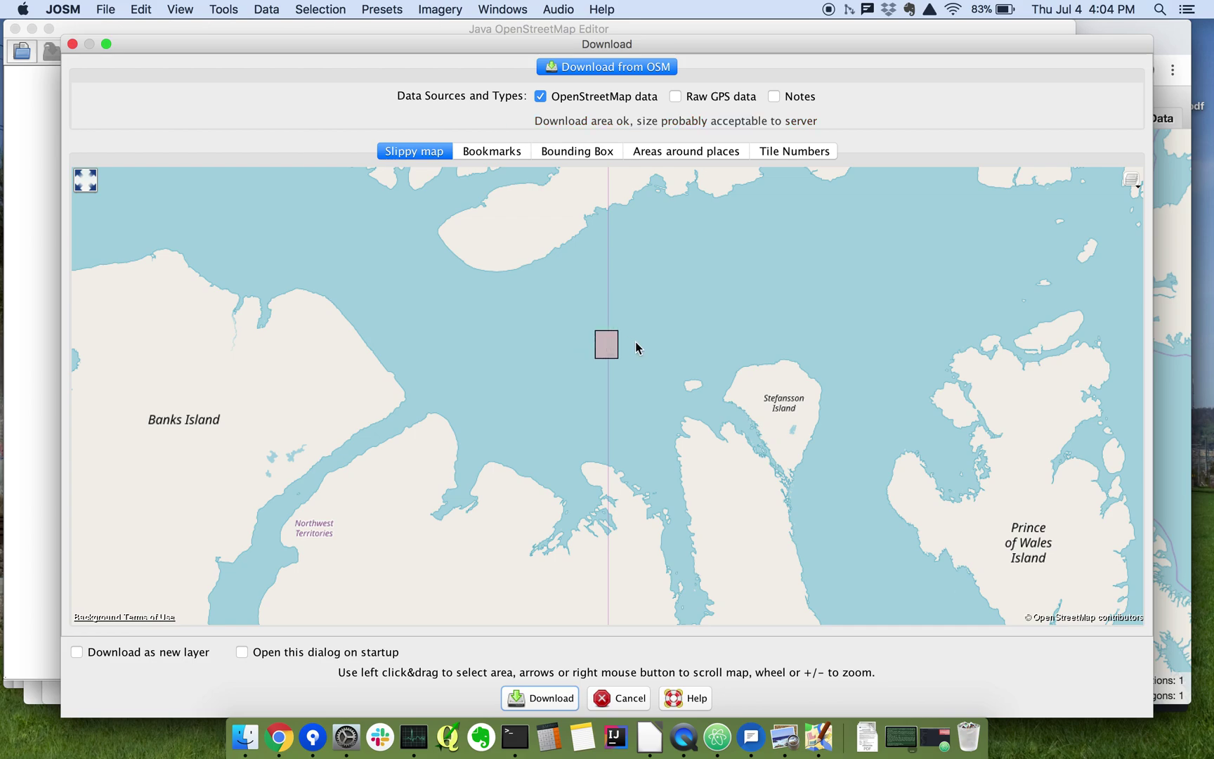
Step: Compare the gap's close-up in overpass turbo with the chosen box, and download that area's OpenStreetMap data in JOSM
click(286, 747)
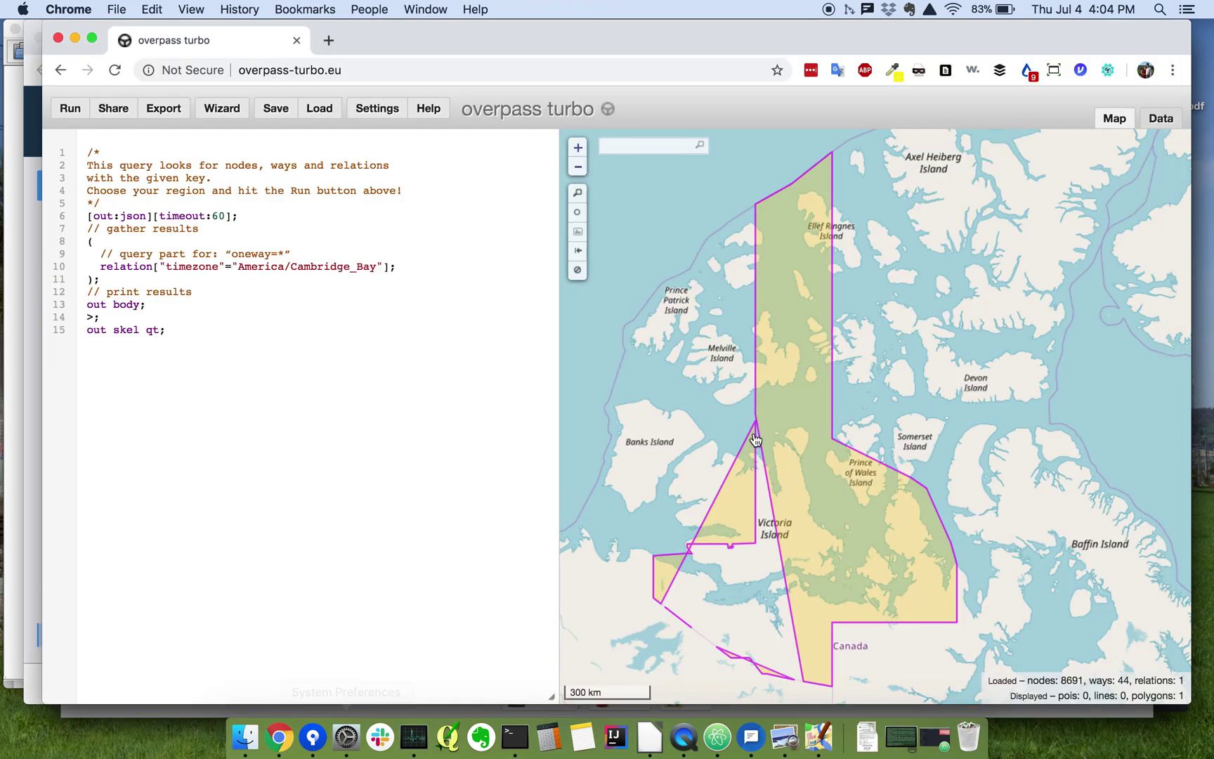
scroll(753, 410, up, 5)
scroll(743, 424, up, 1)
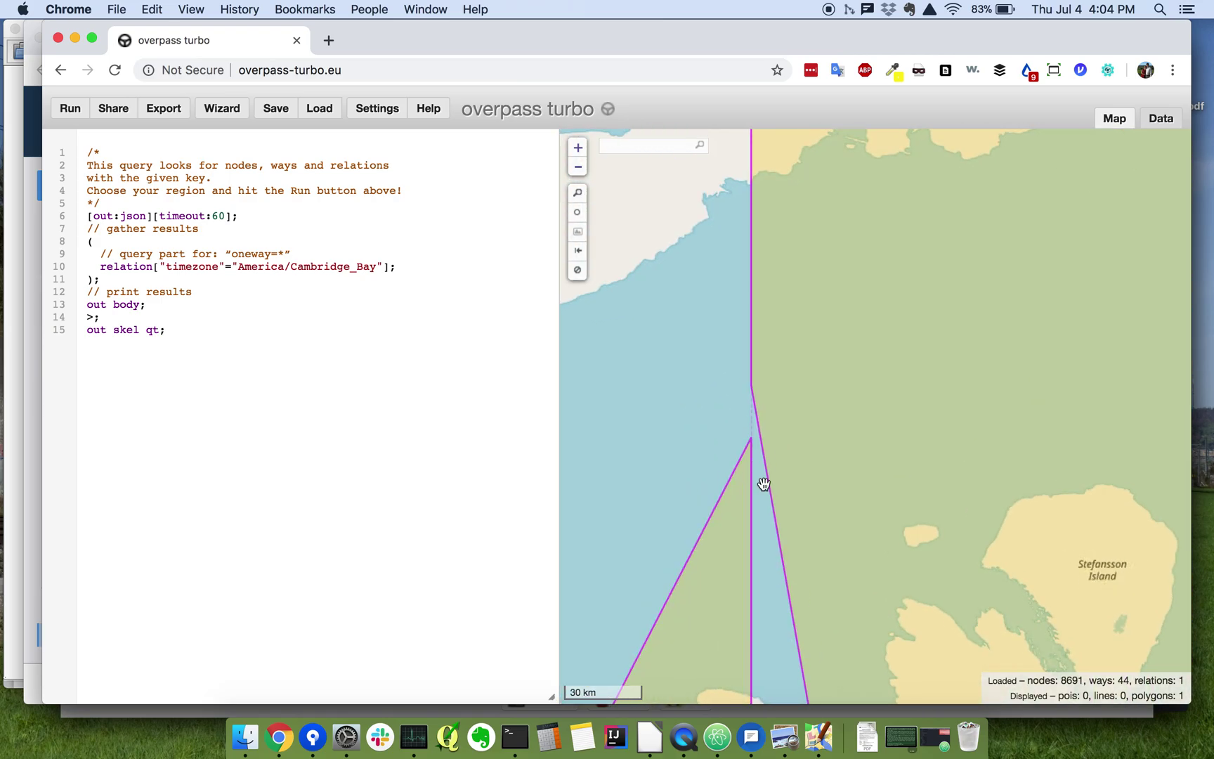
click(814, 744)
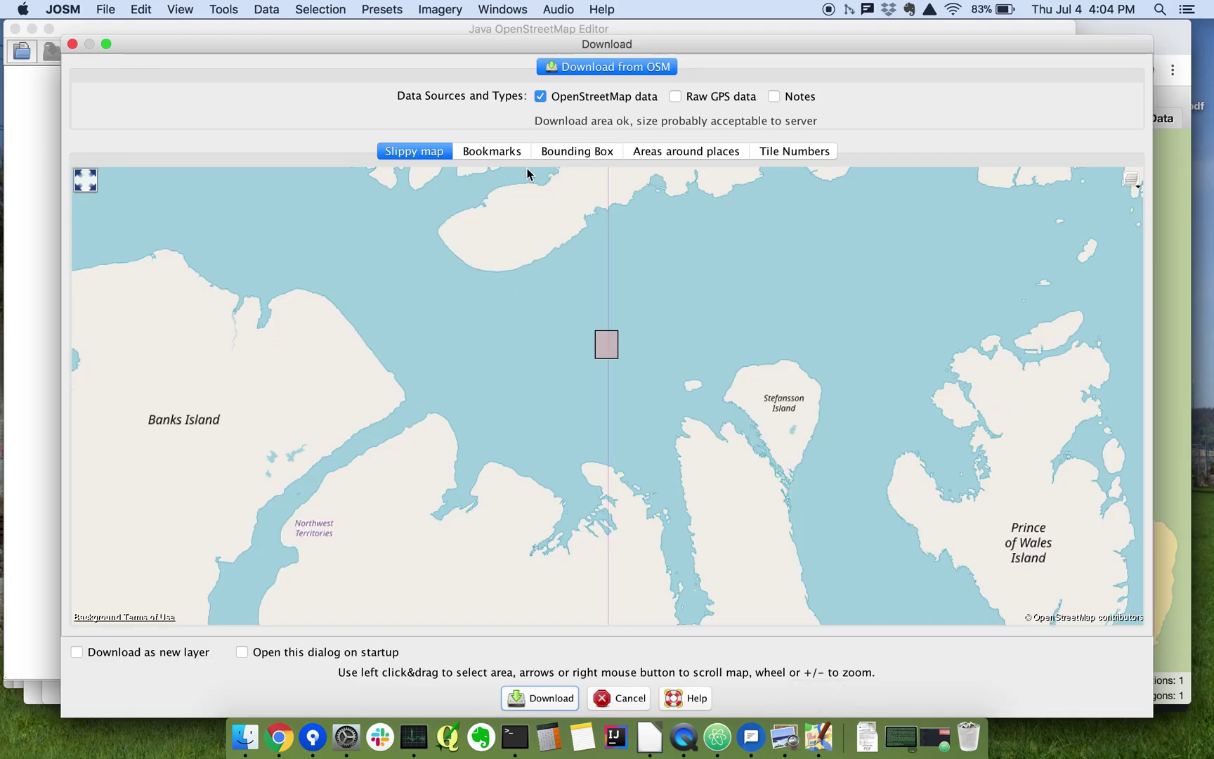
click(559, 697)
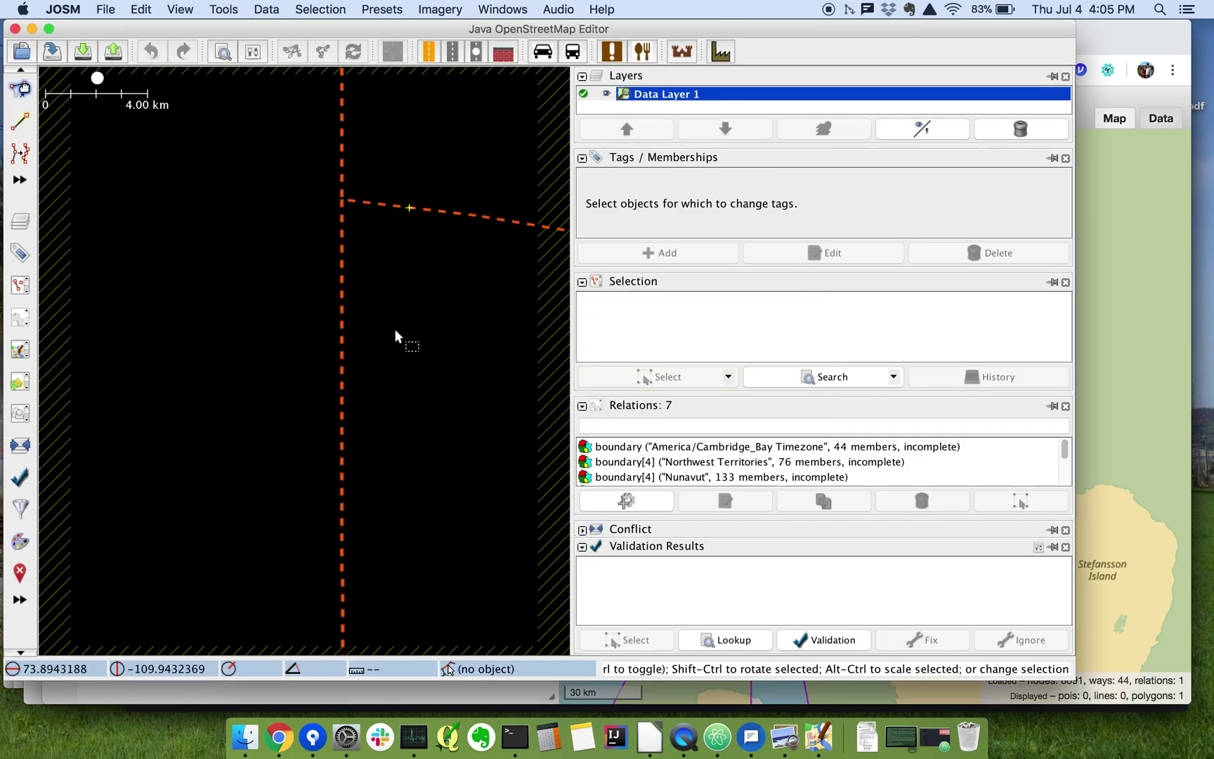
Step: Highlight the America/Cambridge_Bay Timezone relation and inspect the boundary way running north from the junction
click(638, 453)
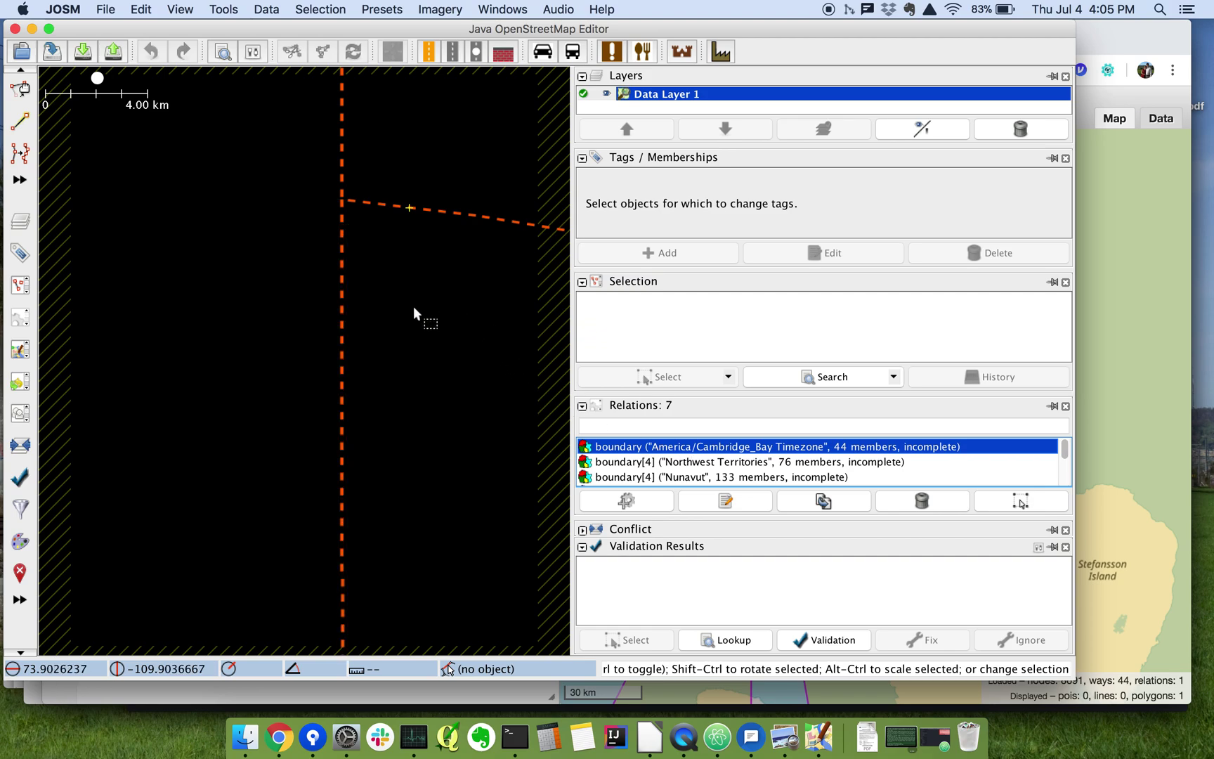
click(715, 464)
click(714, 448)
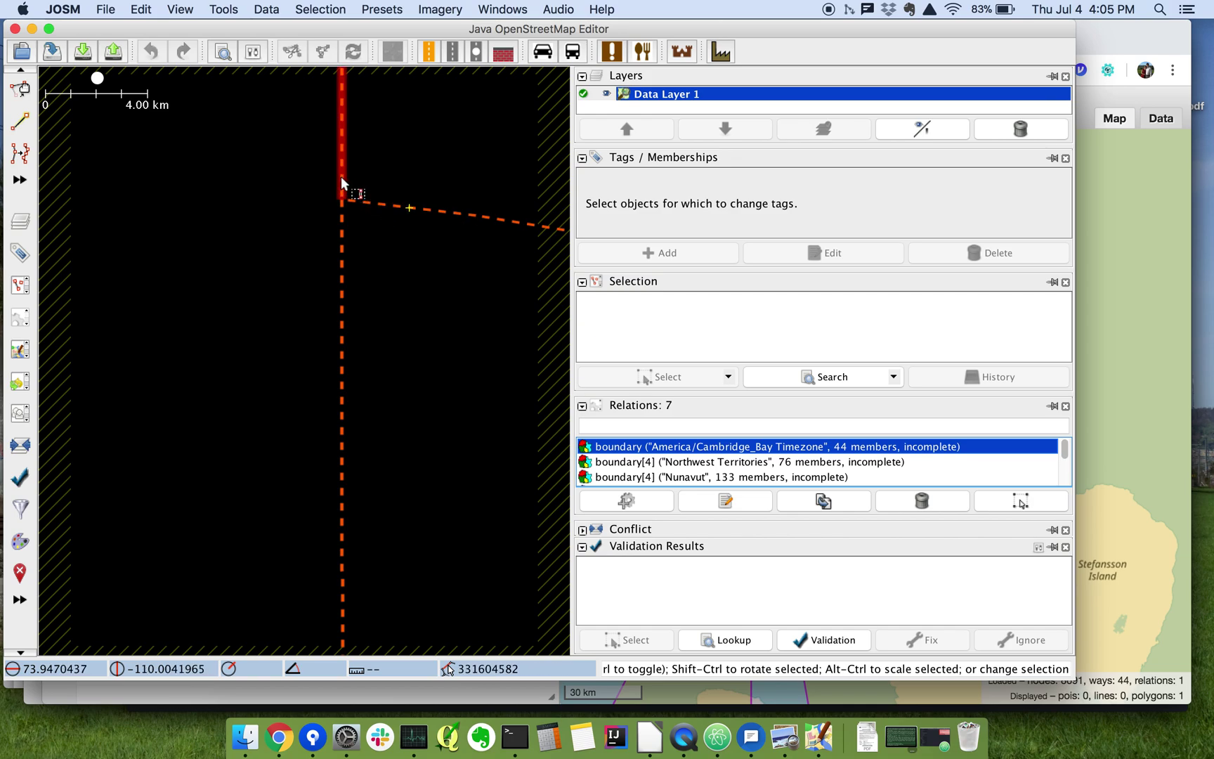
click(341, 176)
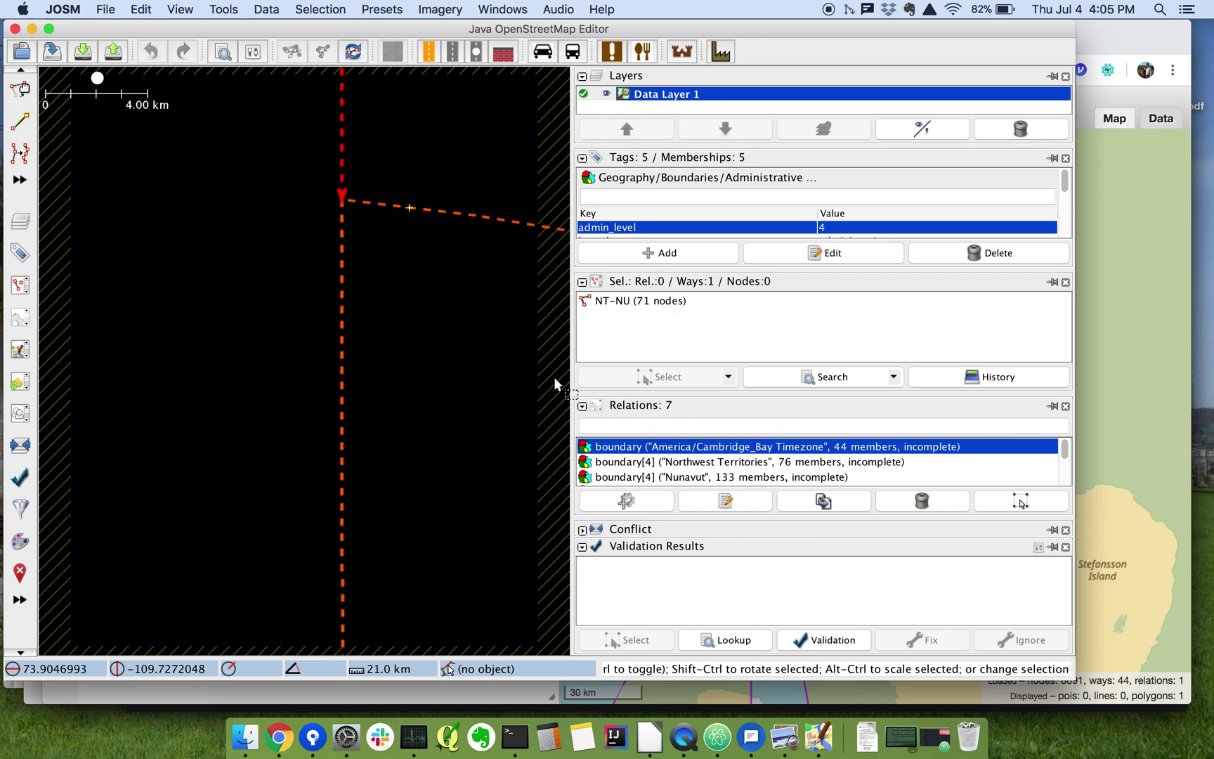
Step: Select the America/Cambridge_Bay Timezone relation and review its member list in the relation editor, including the NT-NU (347 nodes) way
double_click(694, 453)
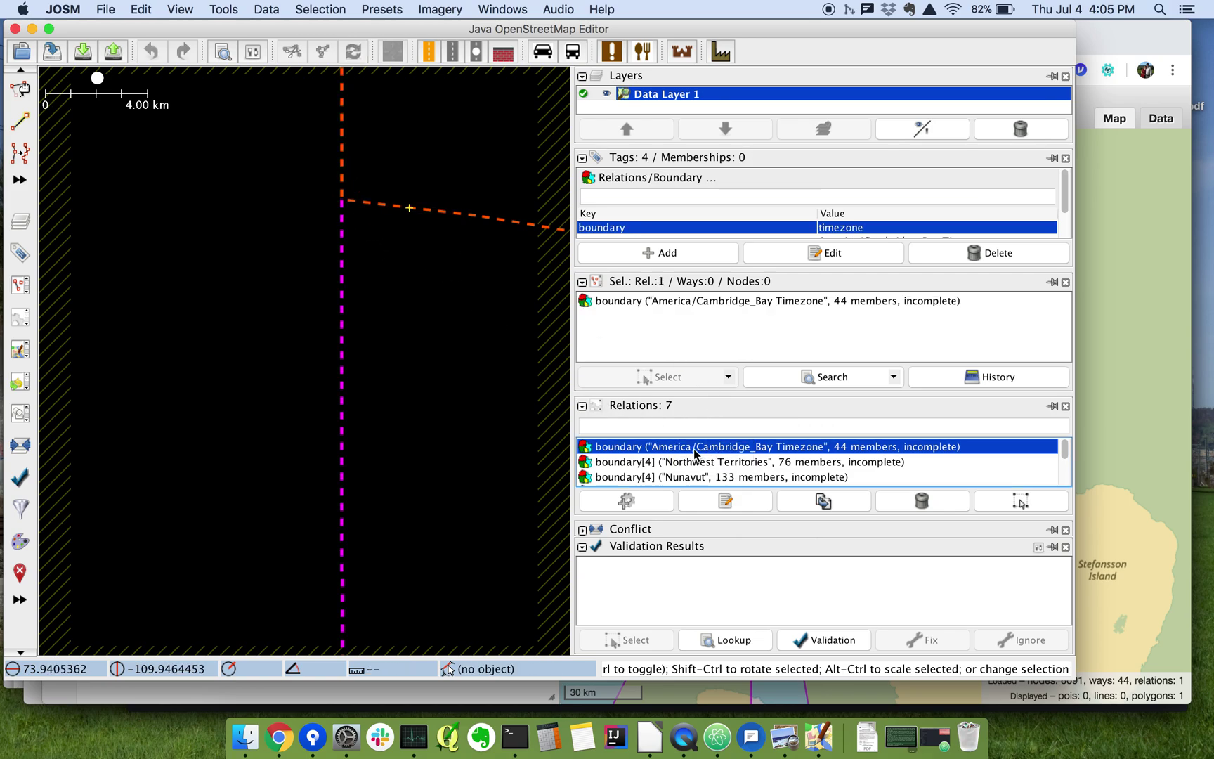
click(686, 305)
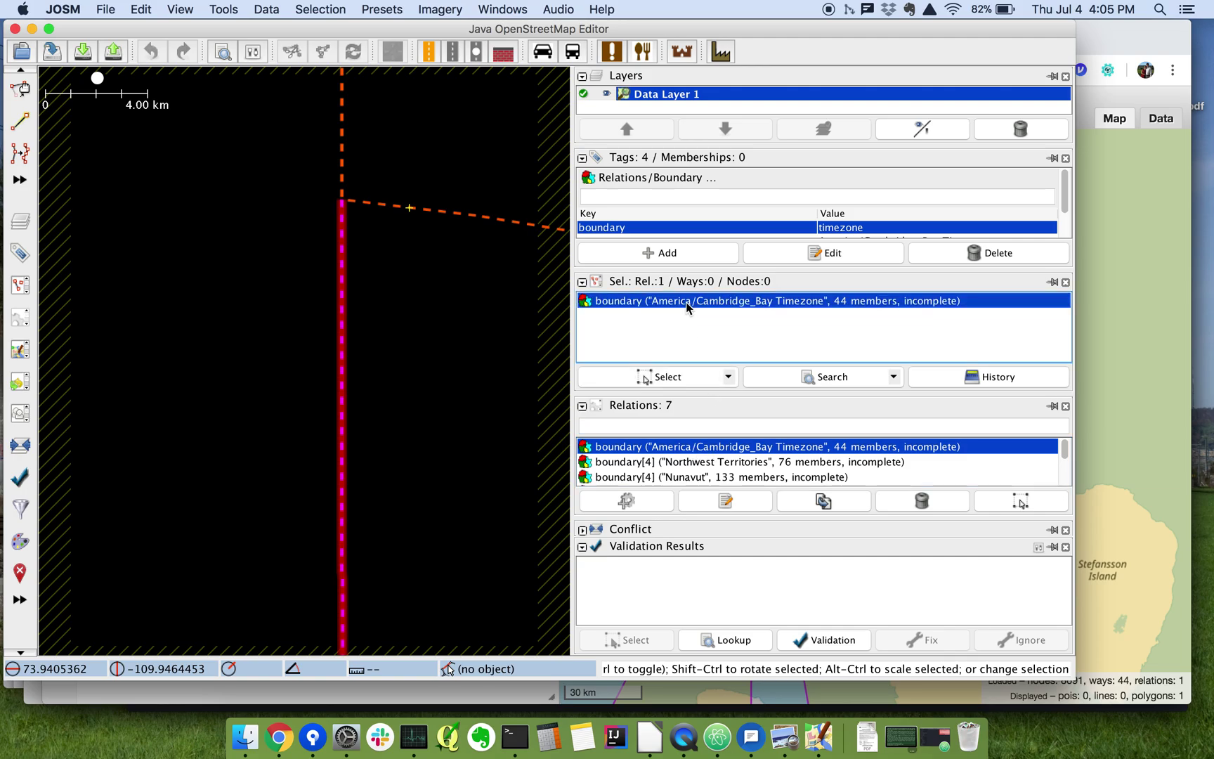
double_click(679, 303)
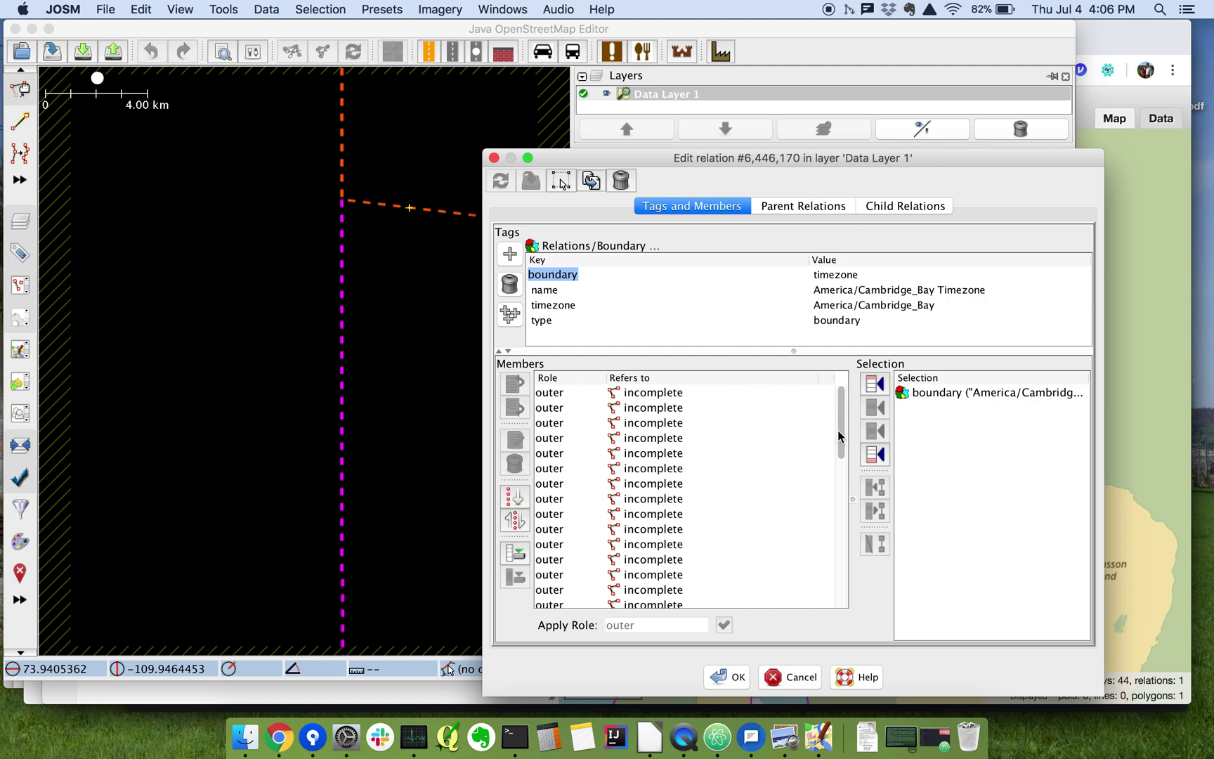
drag(845, 429, 848, 506)
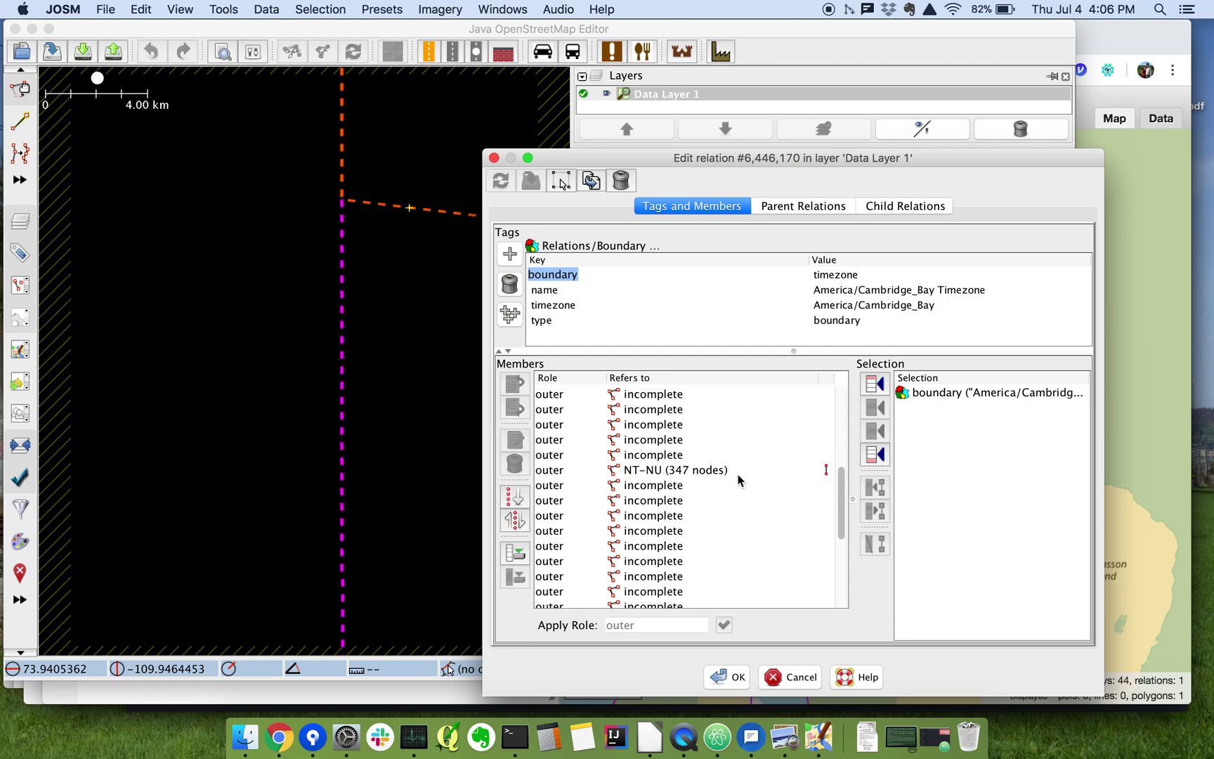
click(710, 470)
drag(680, 472, 641, 451)
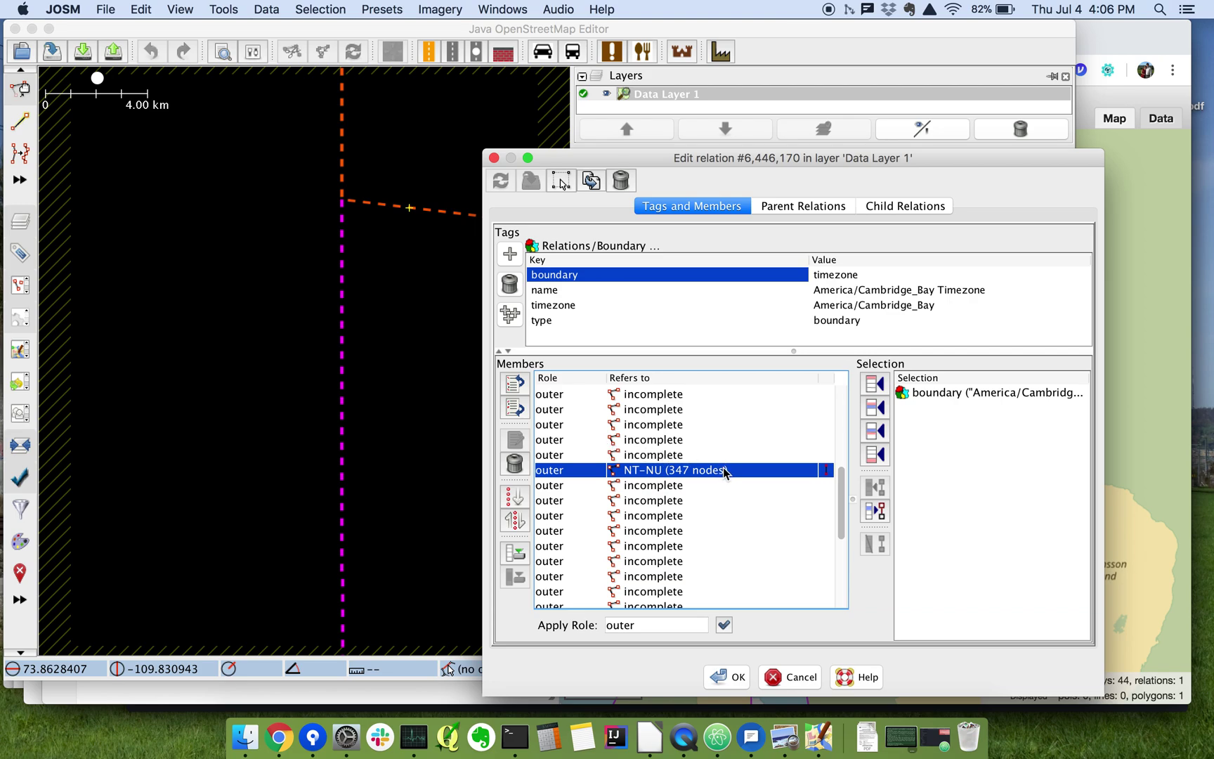
mouse_move(723, 473)
click(494, 160)
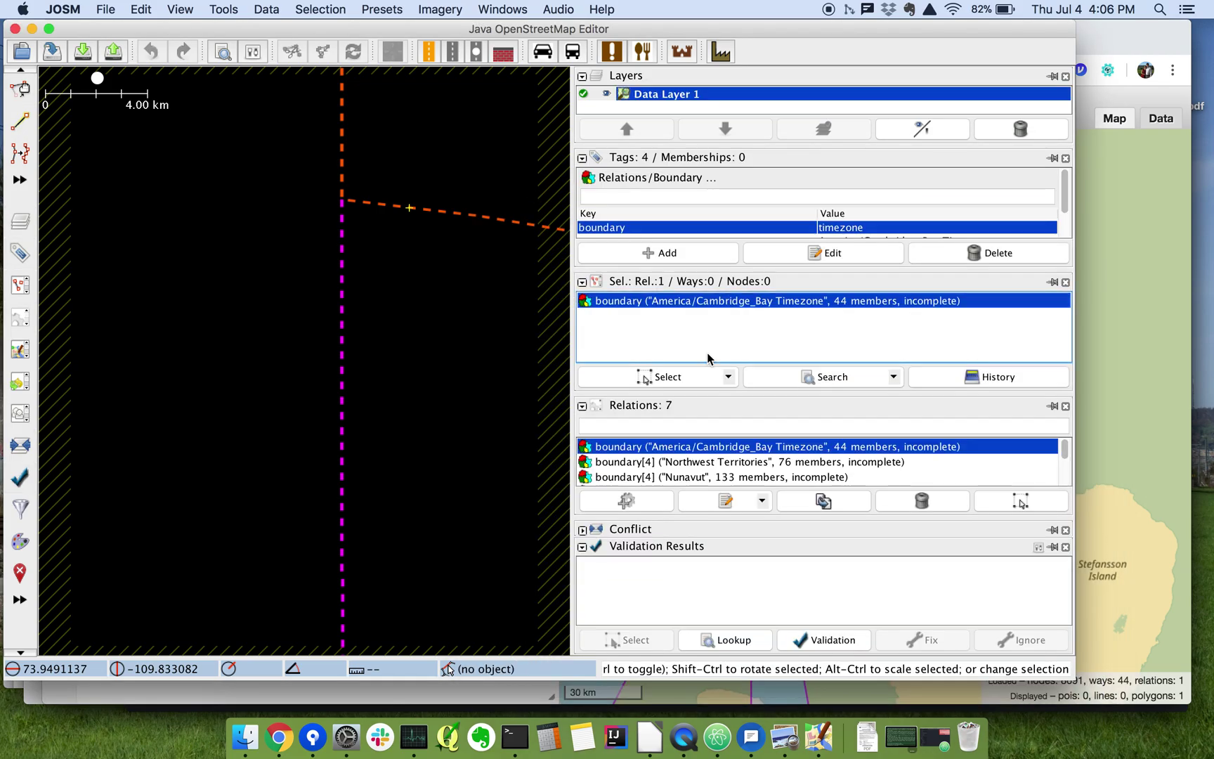
Step: Download the incomplete members of the America/Cambridge_Bay Timezone relation and inspect its outline around the gap
right_click(666, 309)
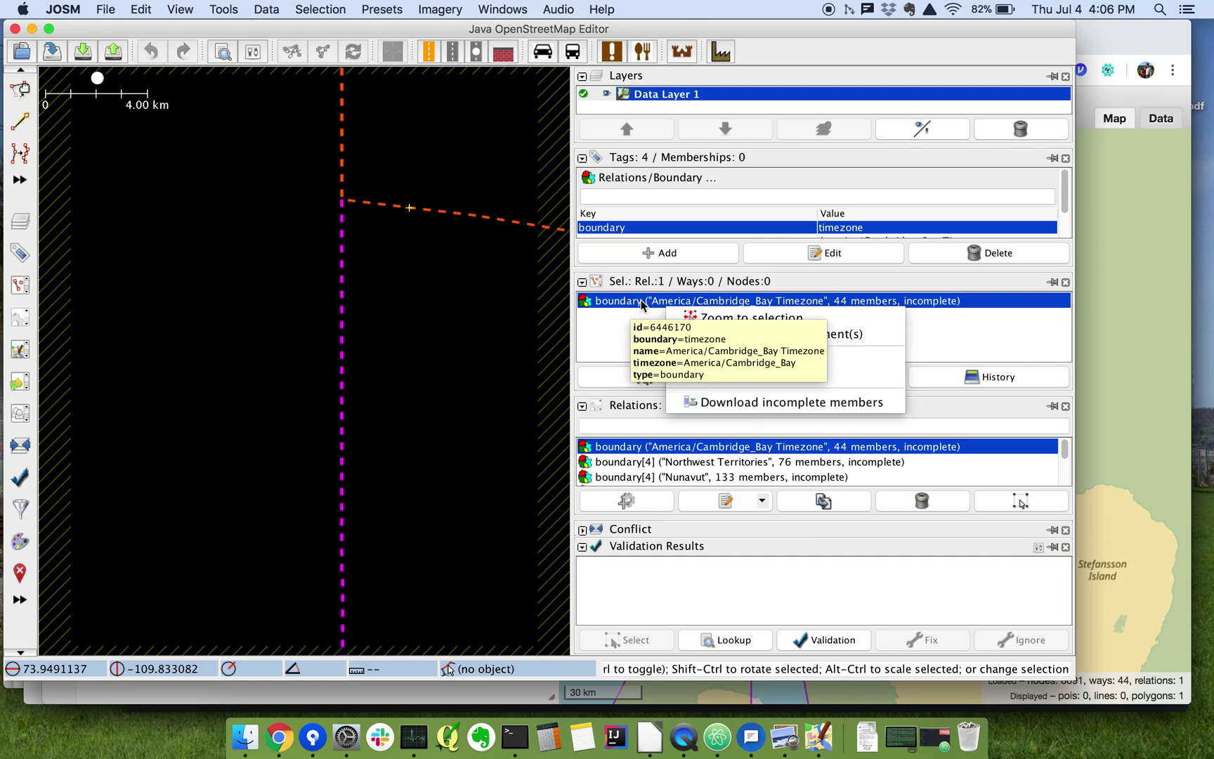
click(773, 401)
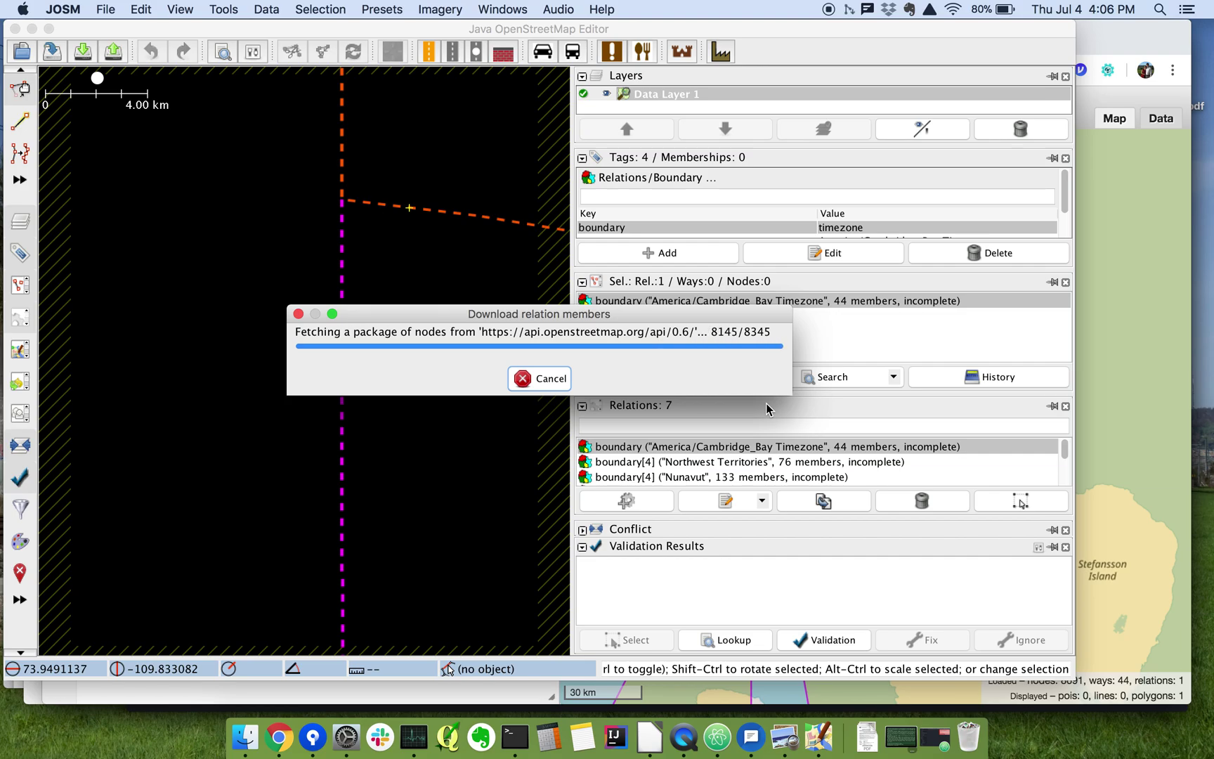
scroll(503, 352, down, 8)
scroll(375, 377, down, 8)
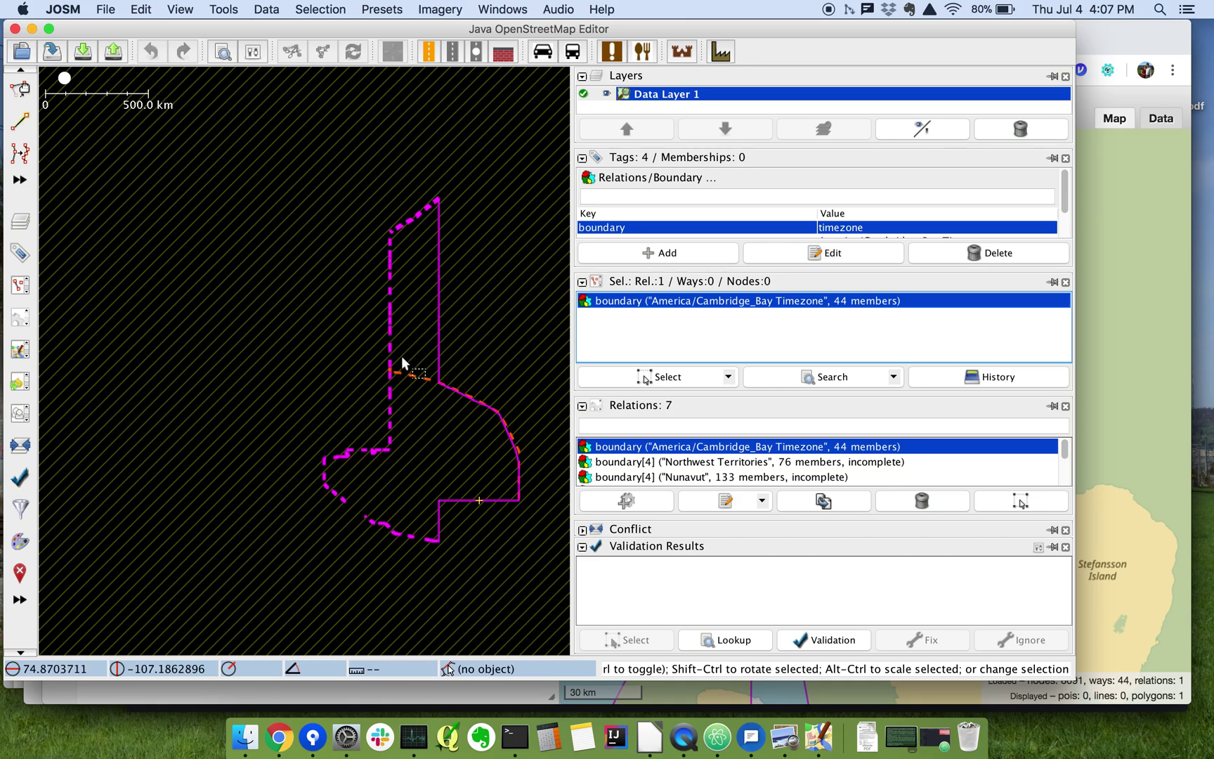
scroll(391, 371, up, 6)
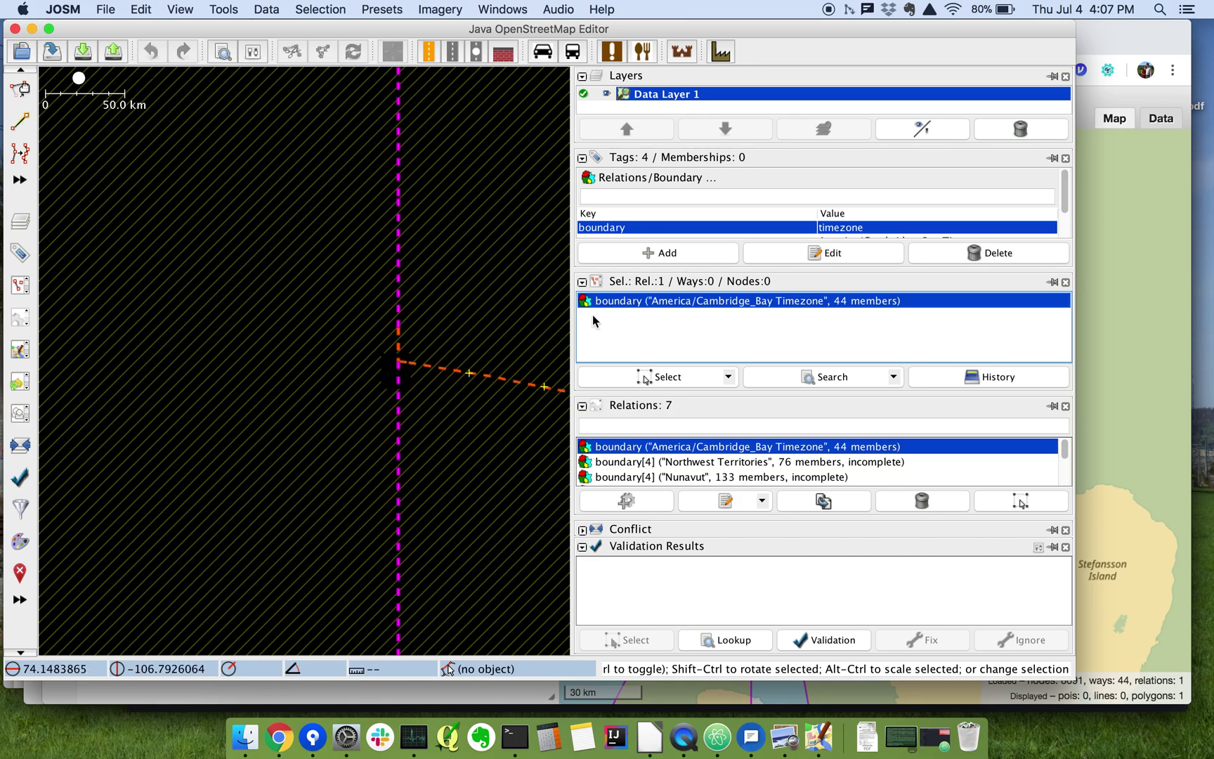
scroll(474, 340, up, 3)
scroll(401, 333, up, 3)
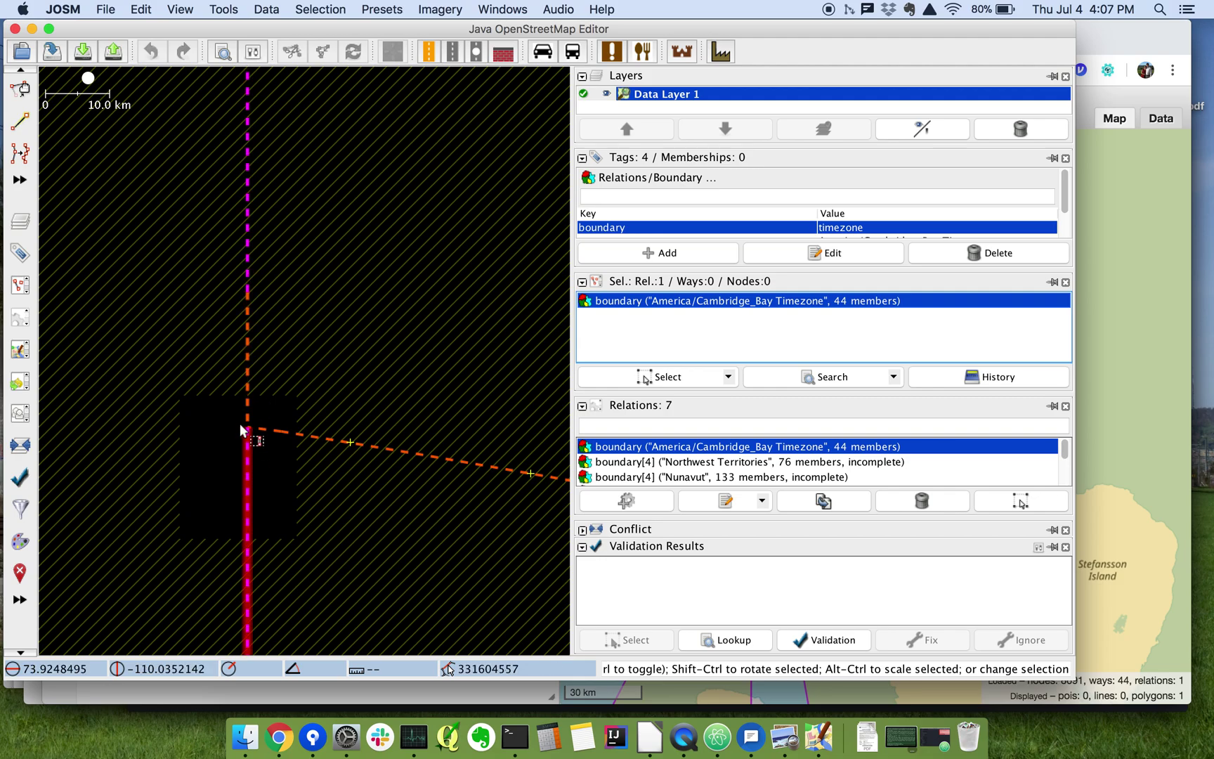
Step: Open the America/Cambridge_Bay Timezone relation for editing and pick its NT-NU (603 nodes) member as the insertion point
mouse_move(618, 300)
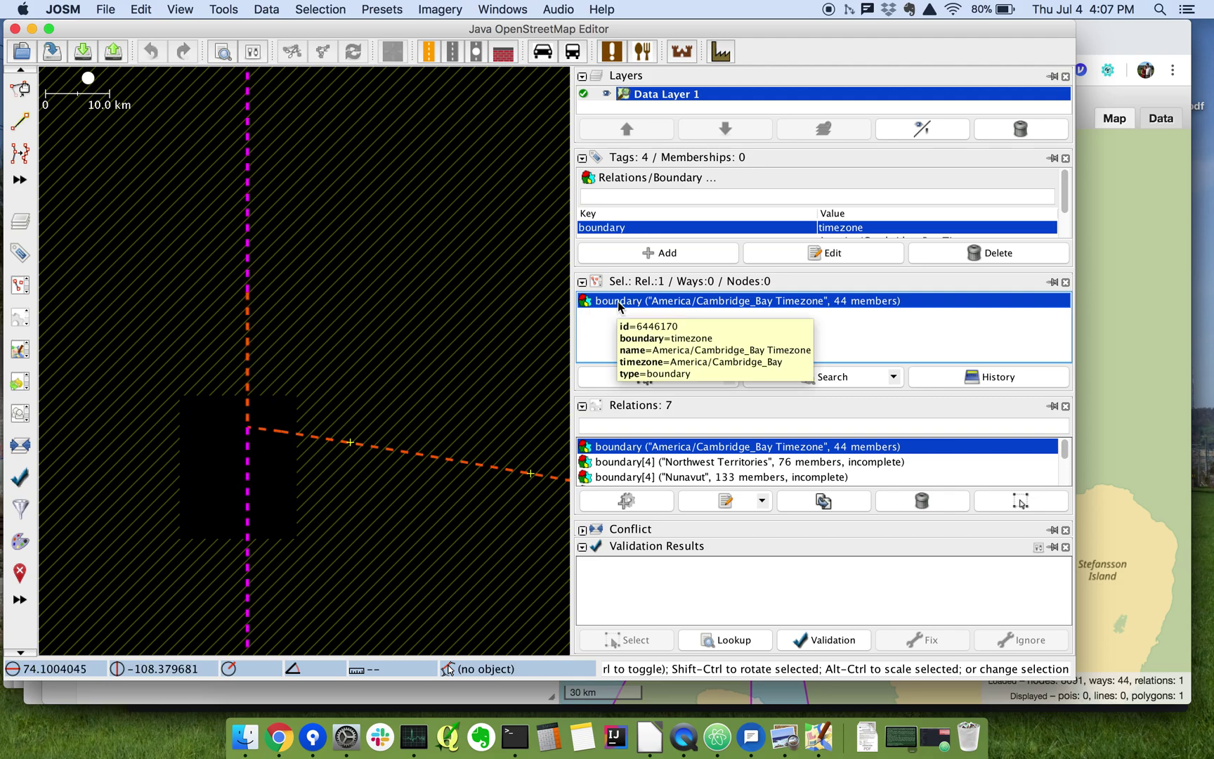
double_click(617, 300)
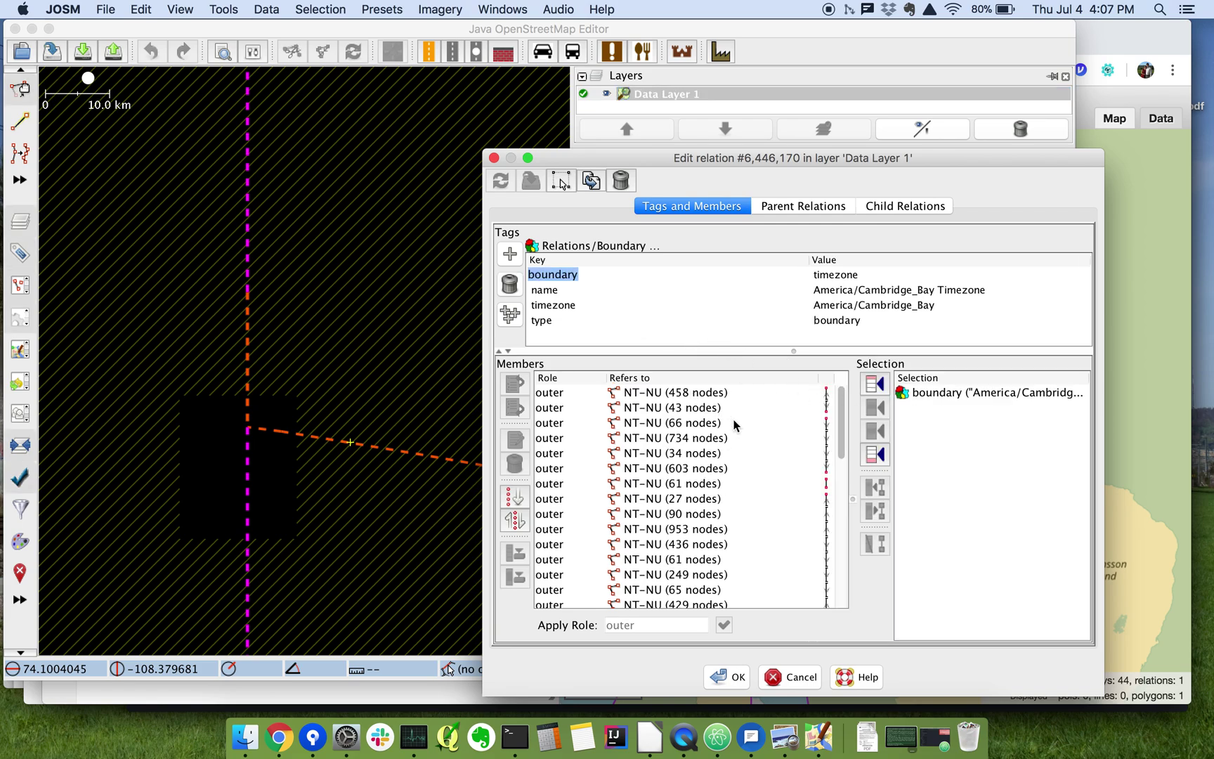
click(753, 484)
click(724, 500)
click(706, 471)
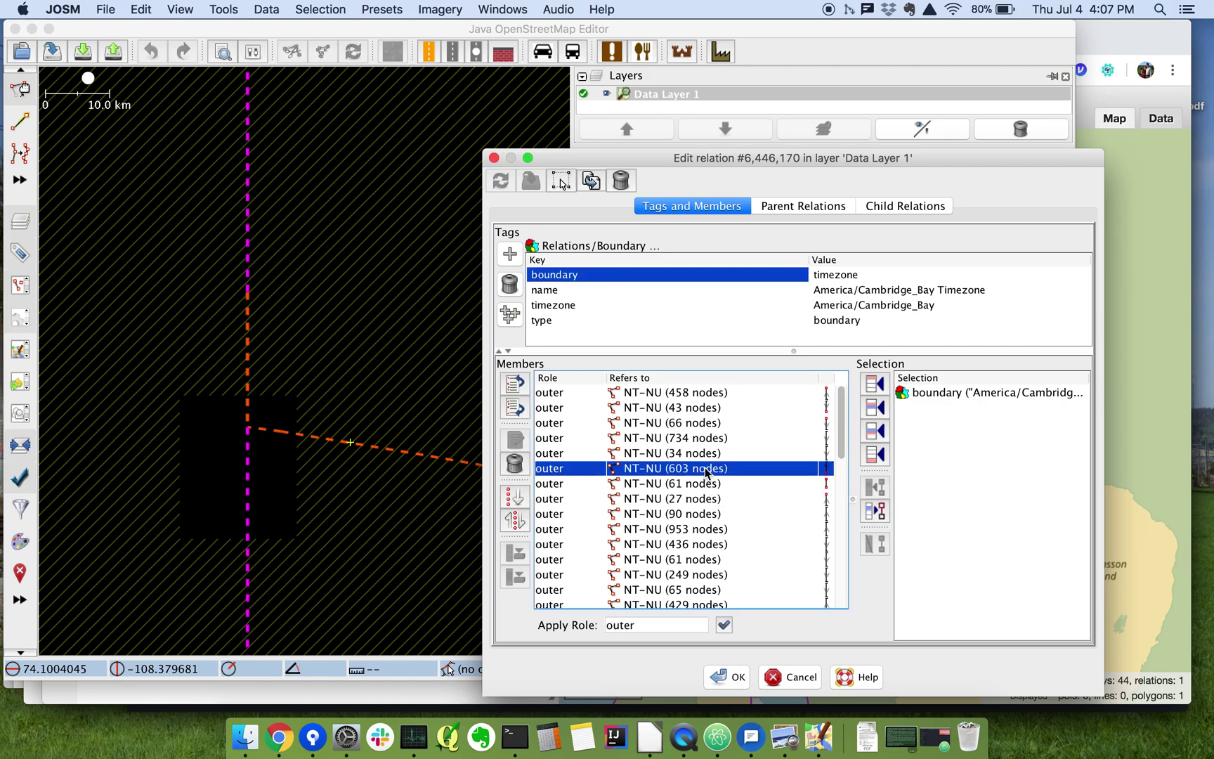
Step: Select the missing NT-NU (71 nodes) way just north of the junction on the map and add it before the NT-NU (603 nodes) member
click(249, 380)
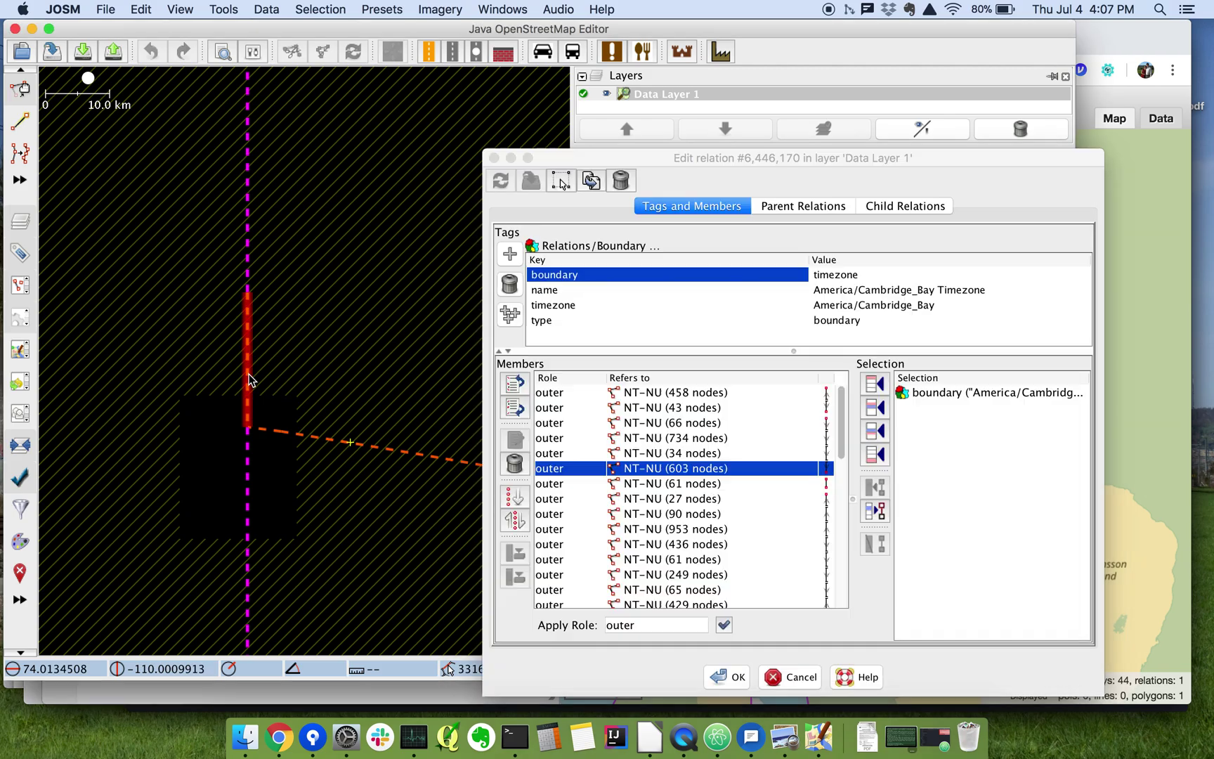
click(249, 379)
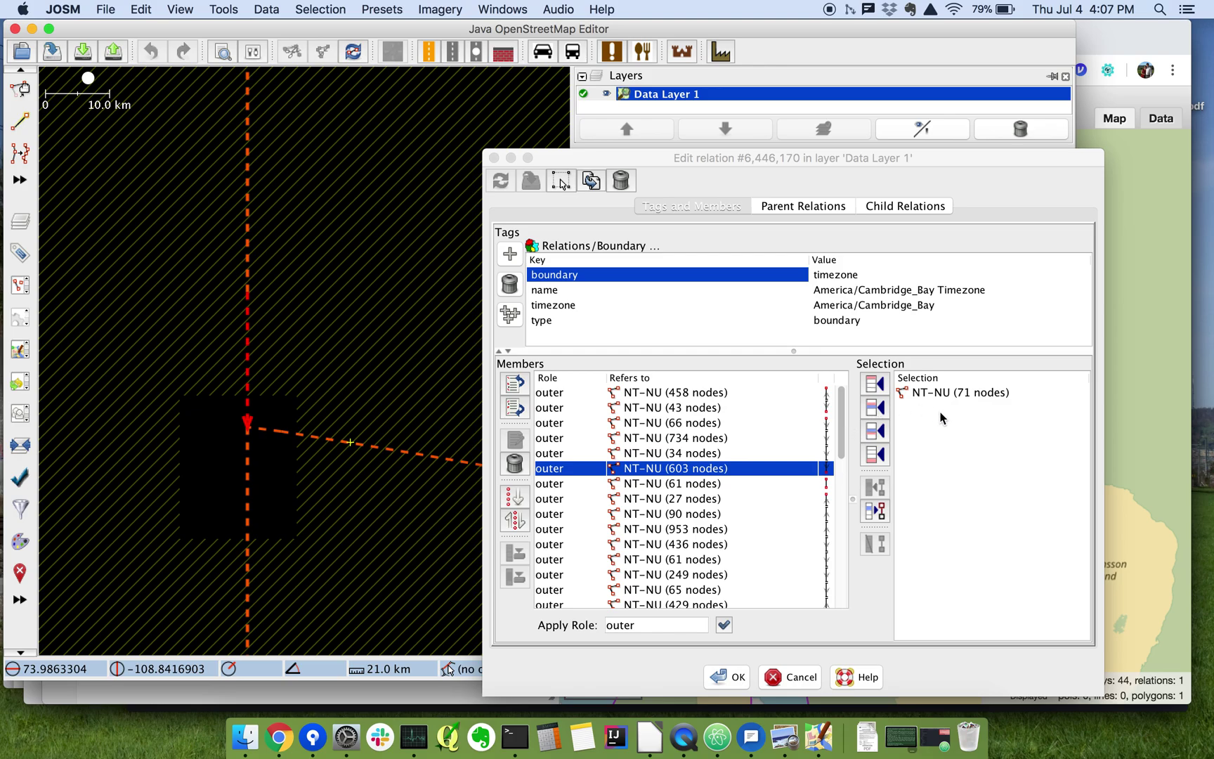
click(920, 413)
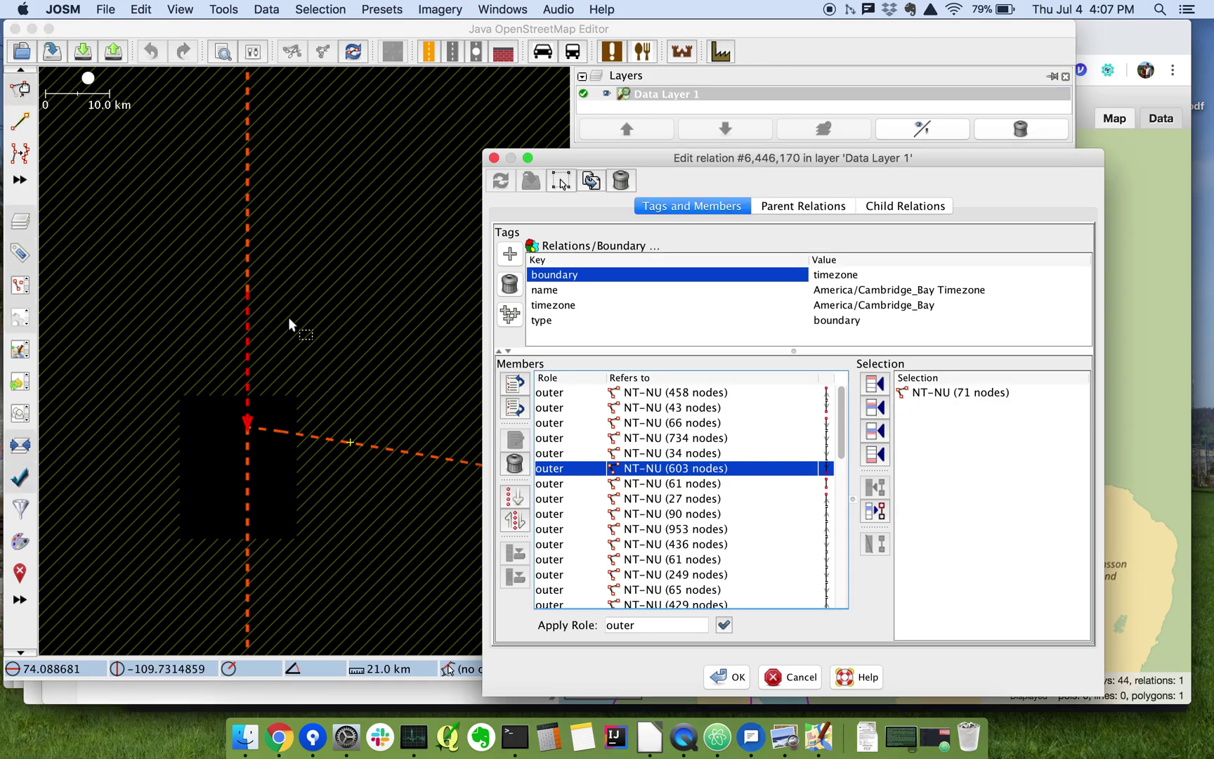
click(249, 262)
click(249, 271)
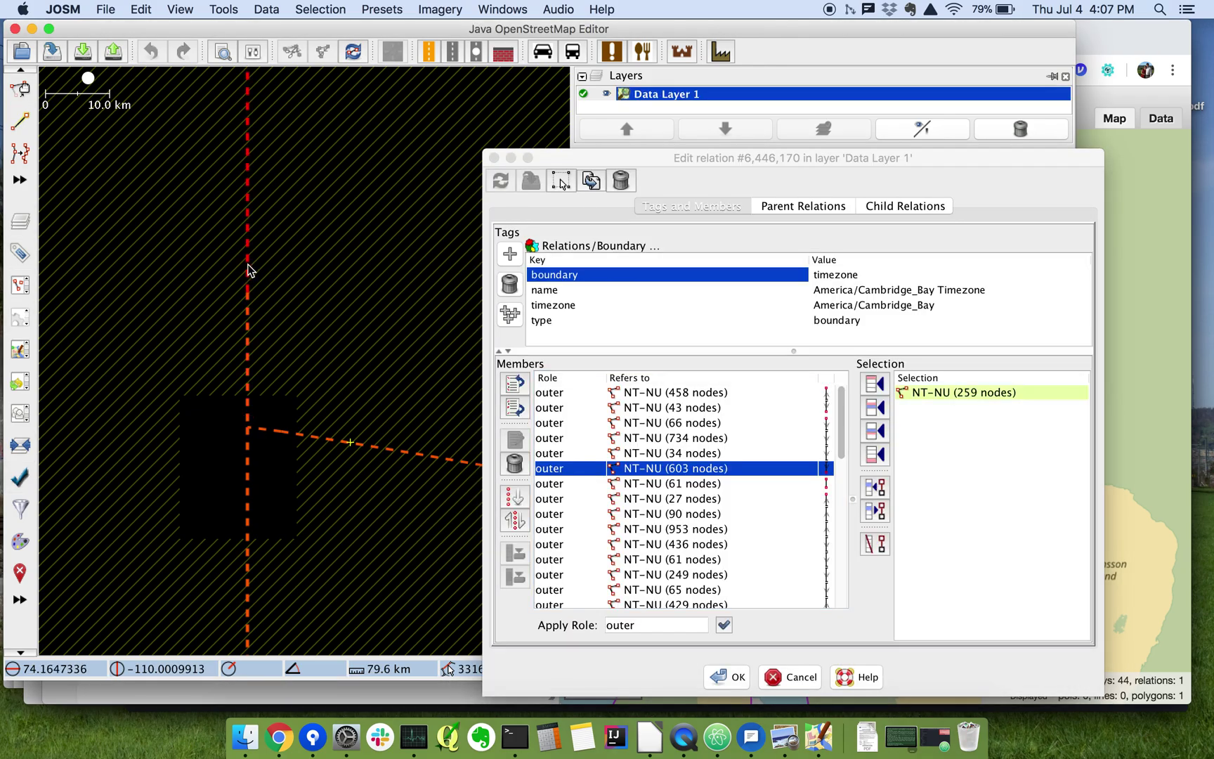
click(246, 342)
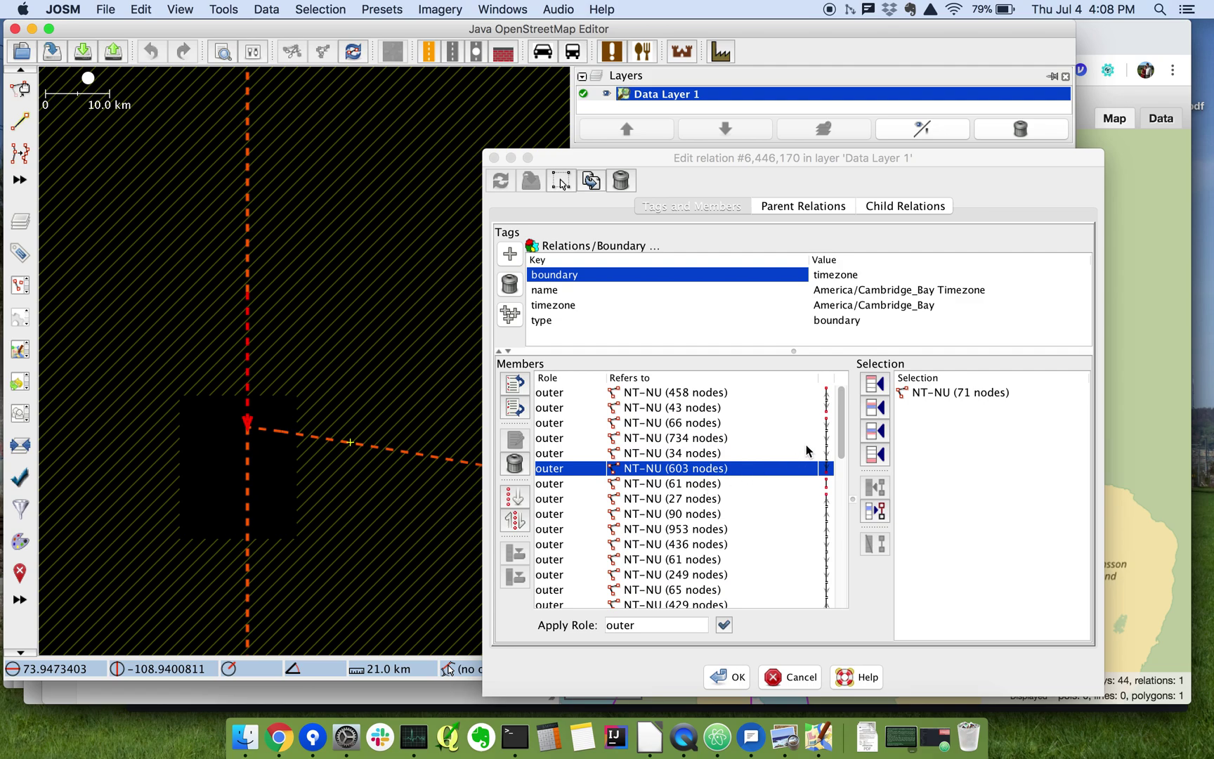
click(884, 416)
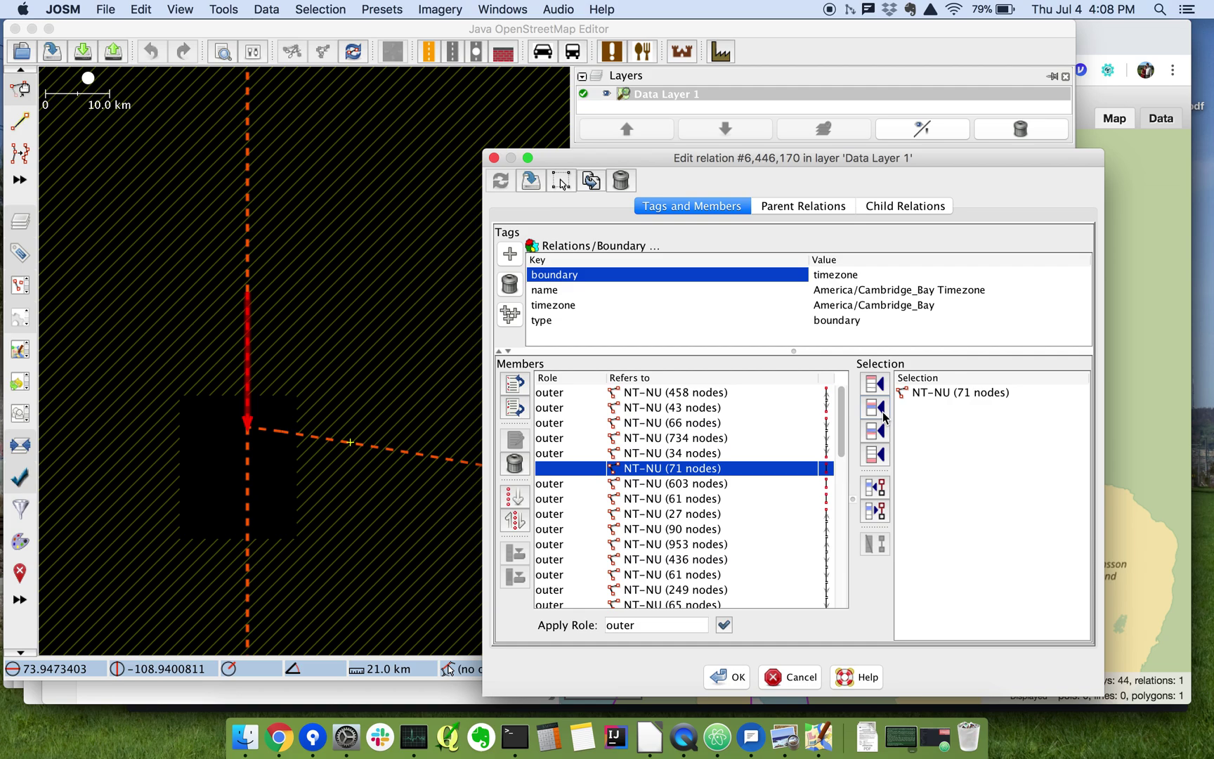
Step: Compare the added way with its neighbours in the member list and try moving it below NT-NU (603 nodes)
click(680, 457)
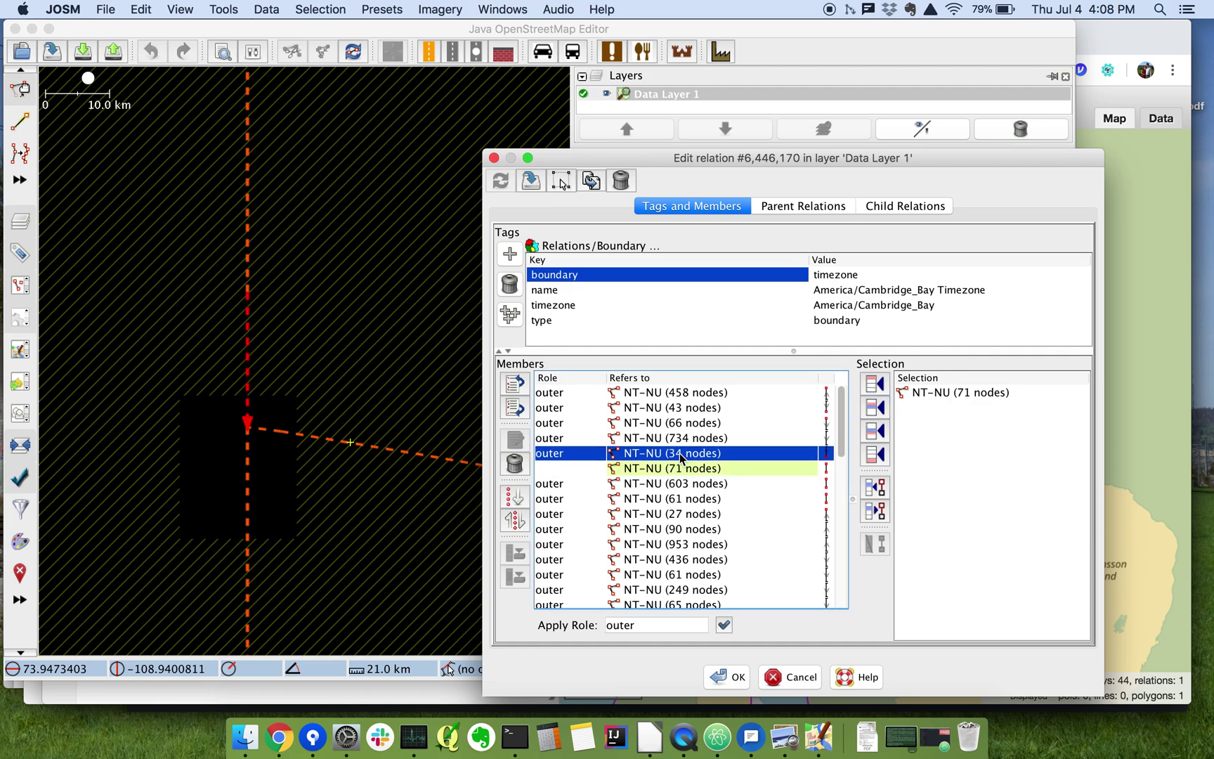
click(683, 469)
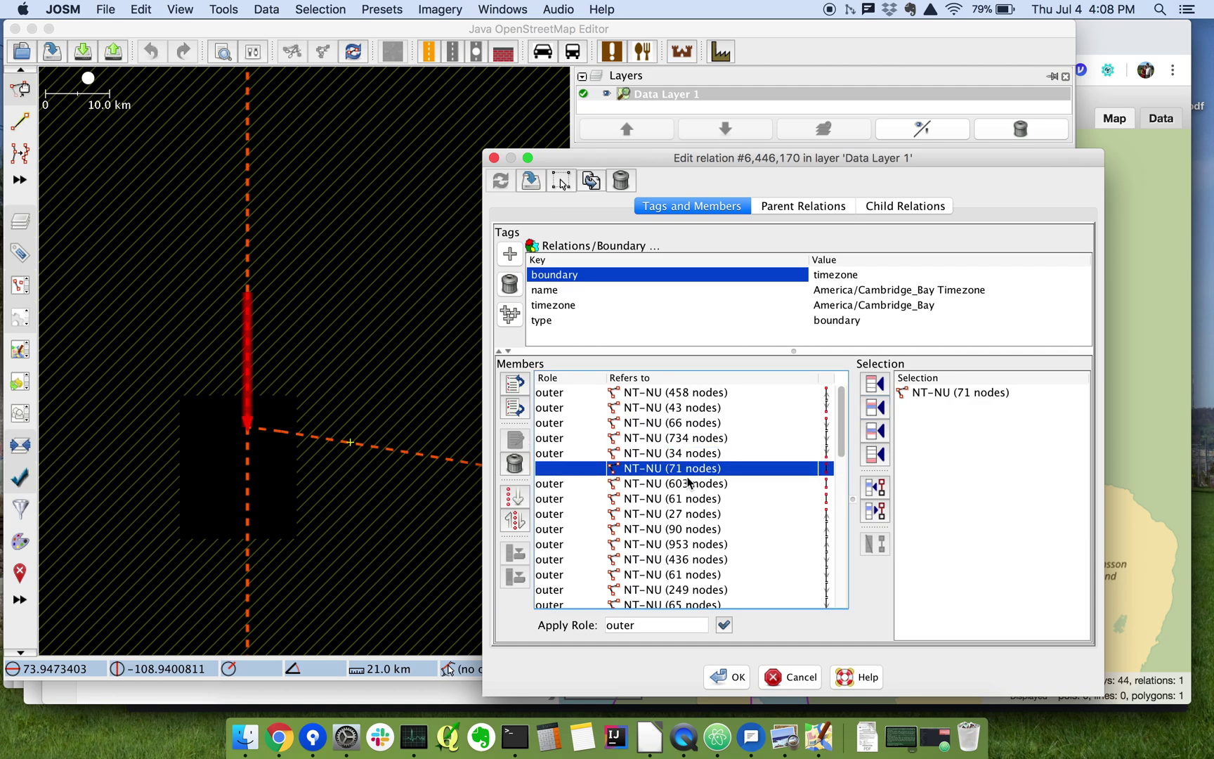
click(694, 484)
click(693, 469)
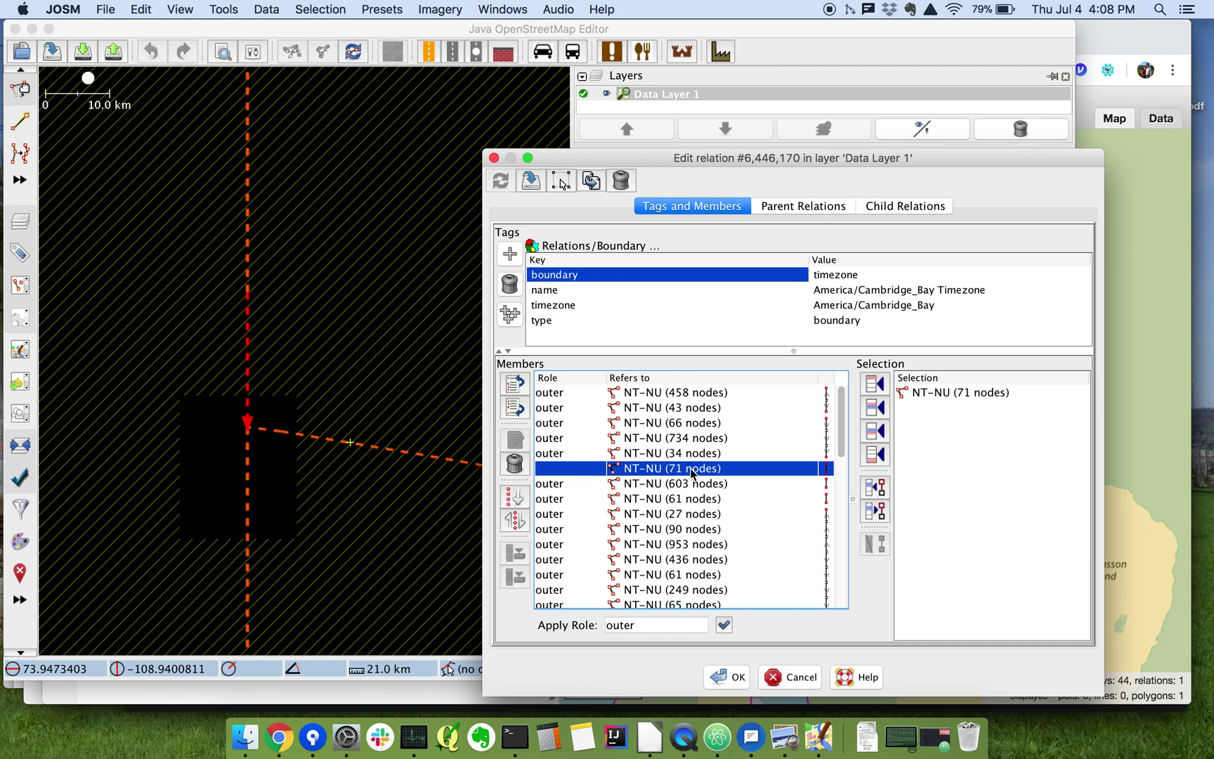
click(688, 455)
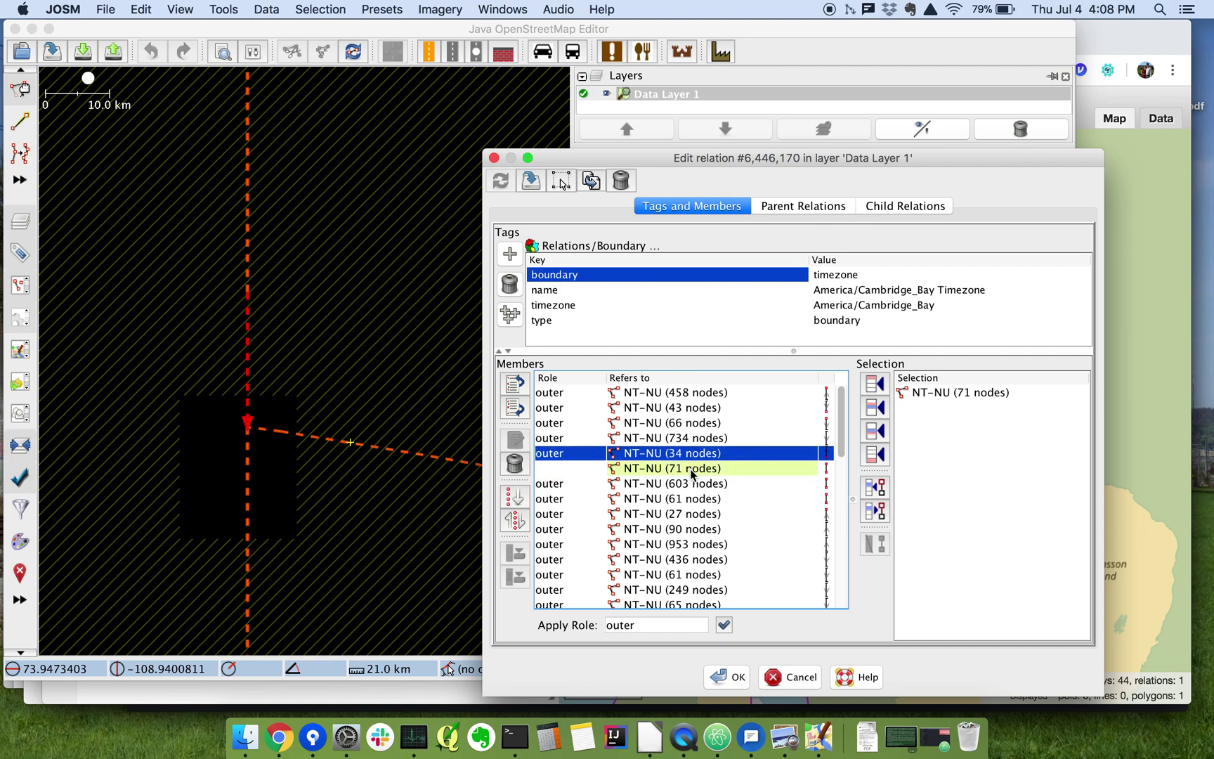
click(693, 469)
drag(691, 475, 693, 499)
click(687, 467)
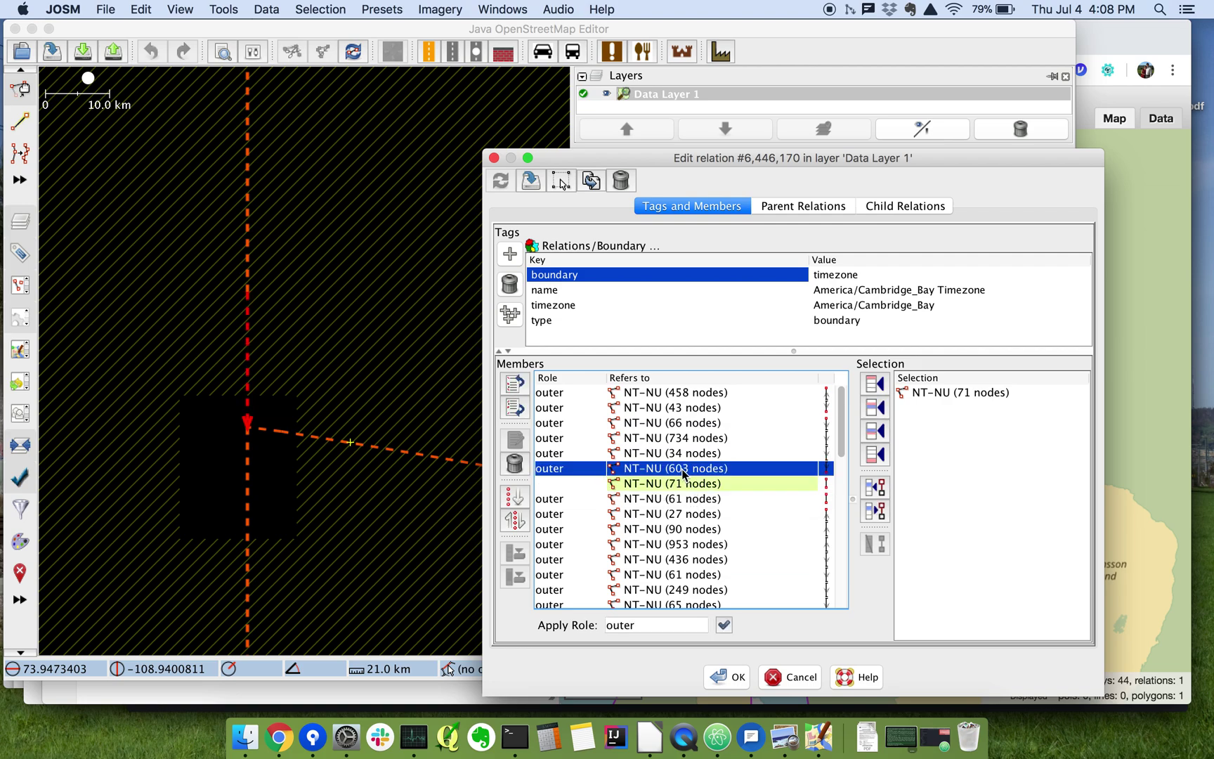
Step: Highlight the members around the NT-NU (71 nodes) entry and at the start of the list to see where they run on the map
click(686, 484)
click(688, 500)
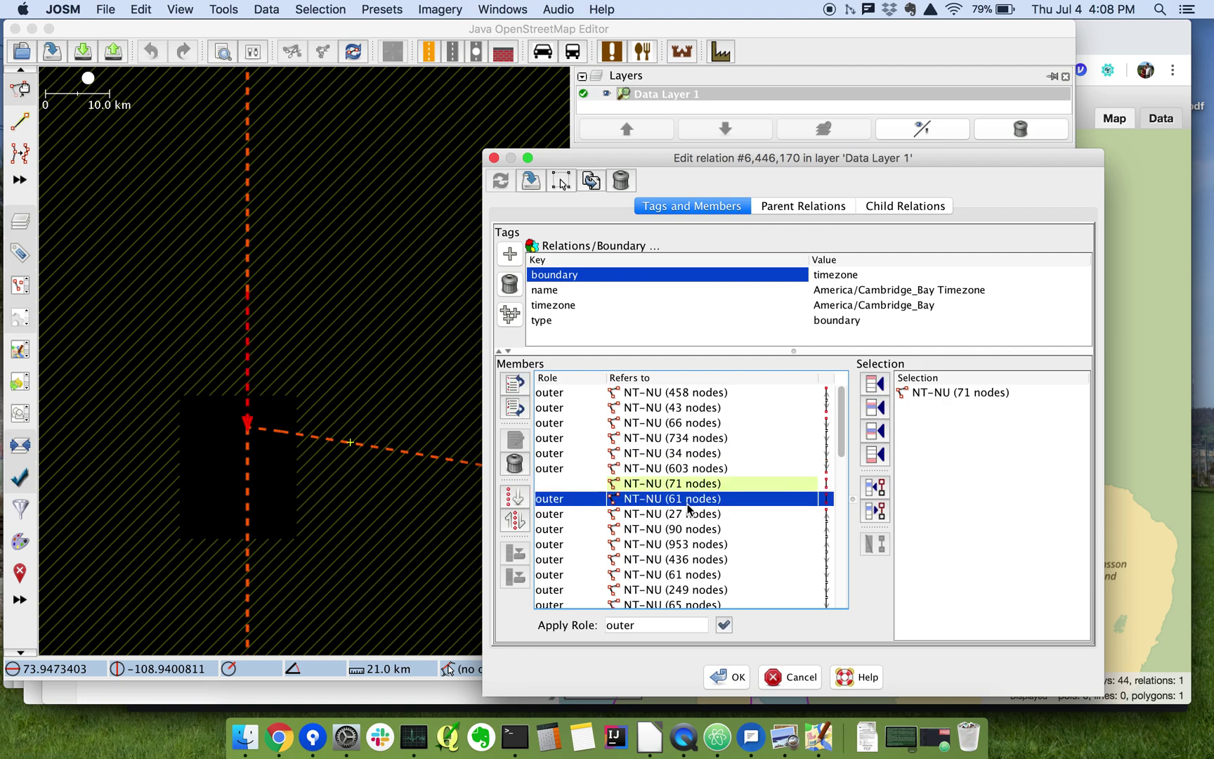
key(Up)
click(685, 502)
click(685, 511)
click(692, 528)
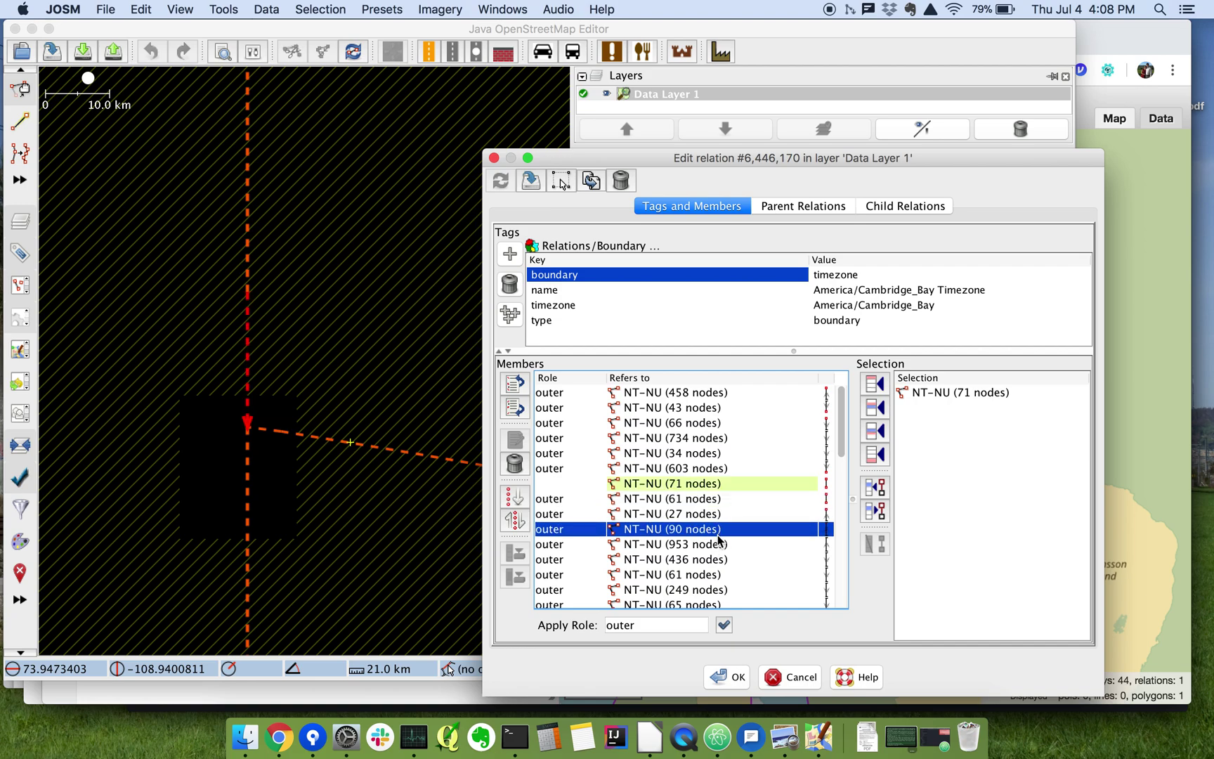
click(709, 515)
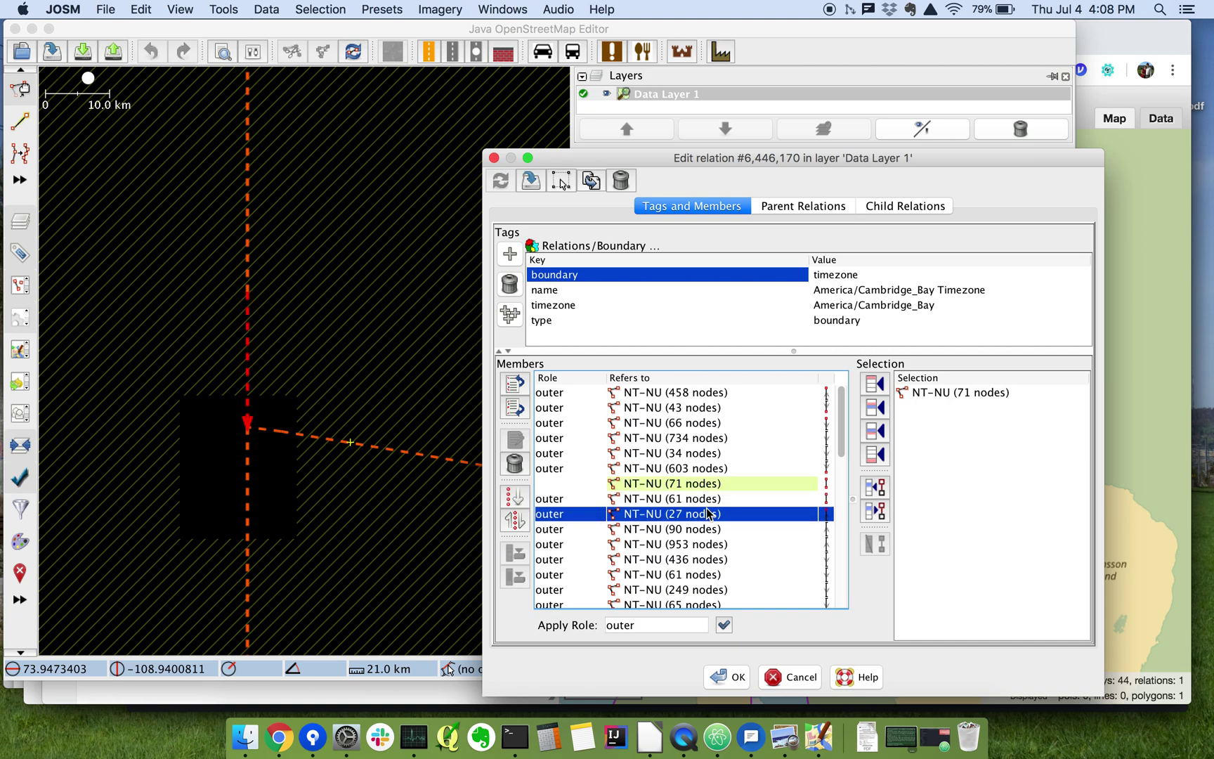
click(675, 392)
click(682, 409)
Step: Locate the NT-NU (347 nodes) and NT-NU (259 nodes) members and compare their highlighted course with the gap on the map
scroll(739, 456, down, 8)
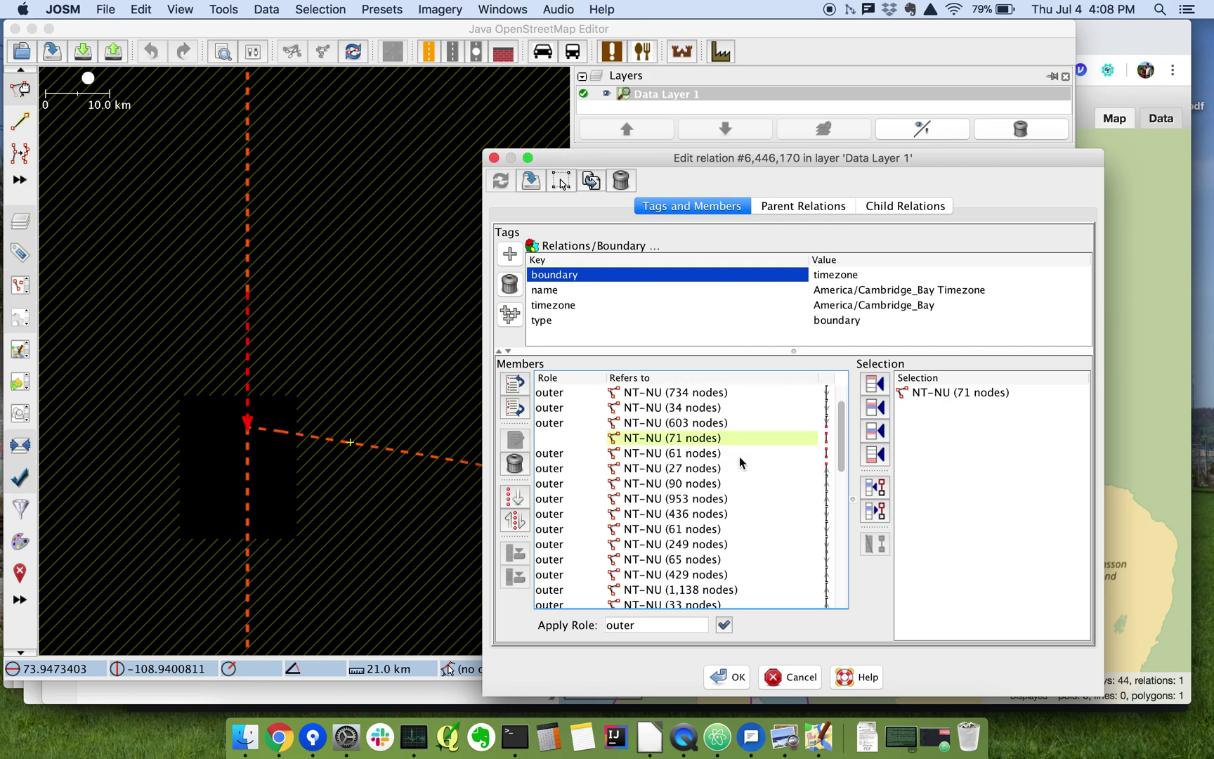
scroll(689, 510, down, 6)
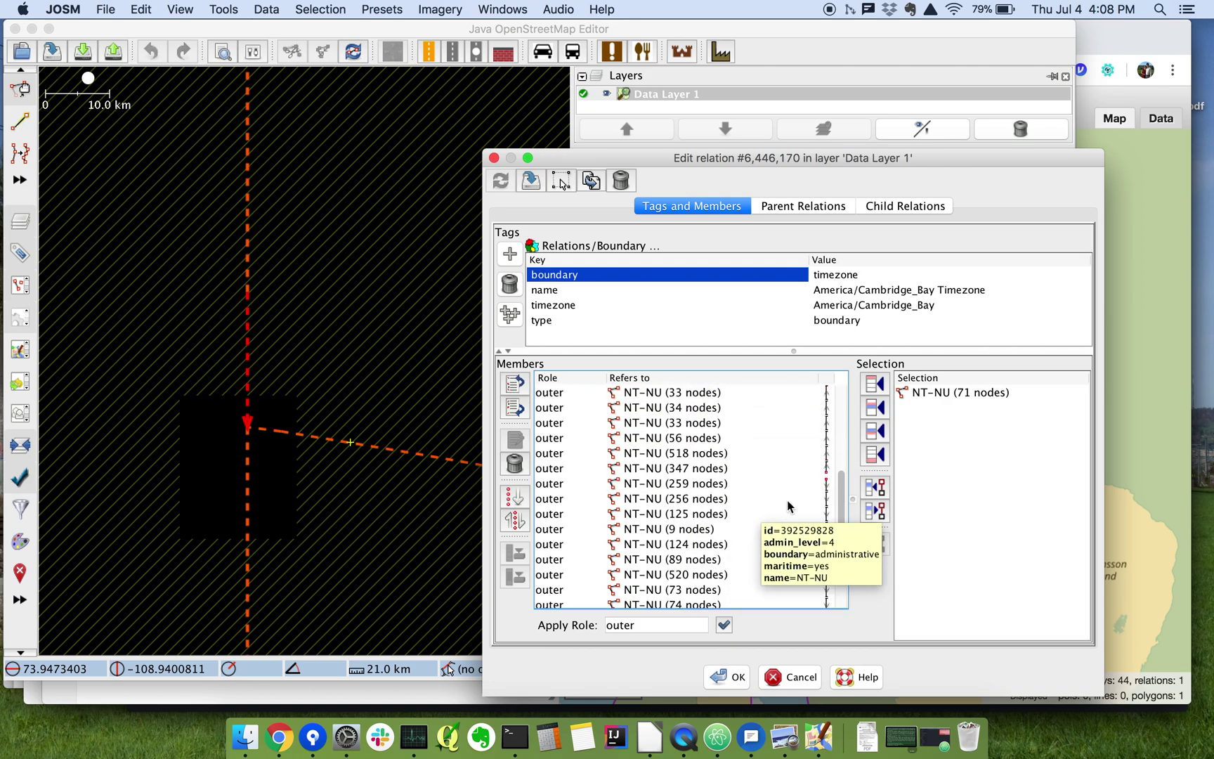
click(712, 468)
click(718, 483)
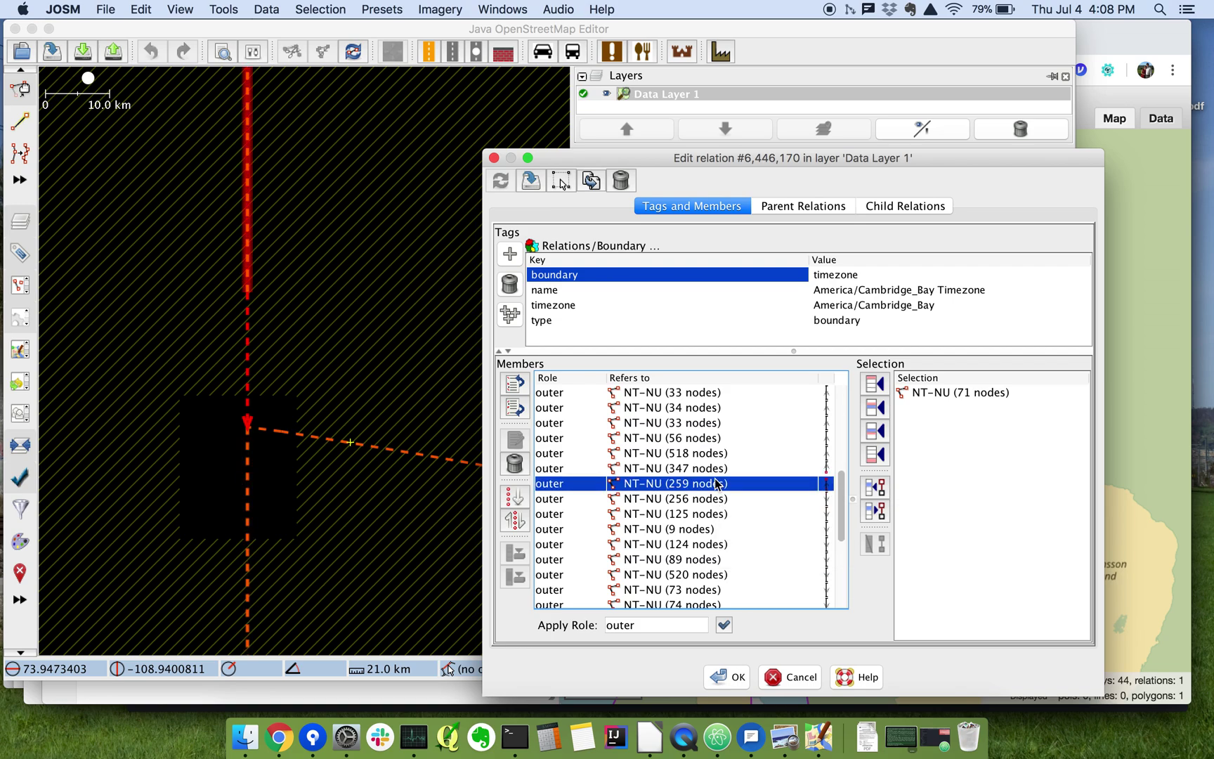
click(711, 469)
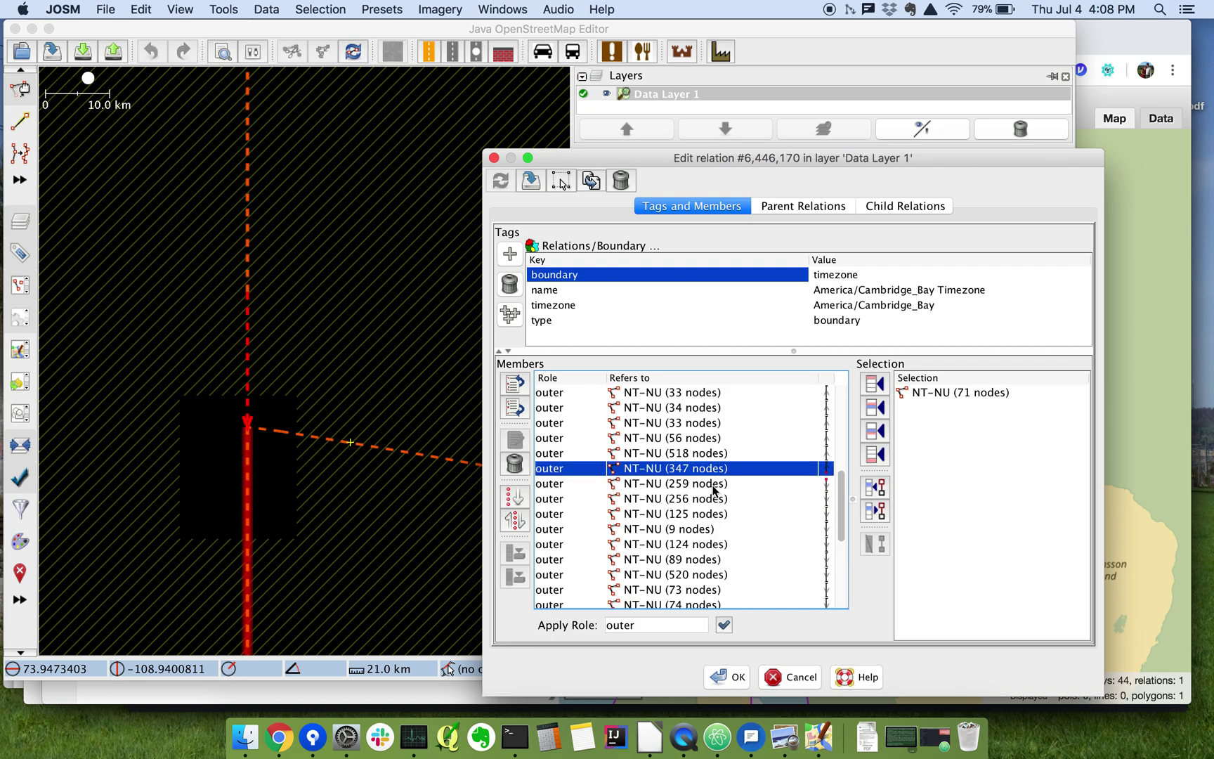
click(713, 489)
scroll(711, 474, up, 4)
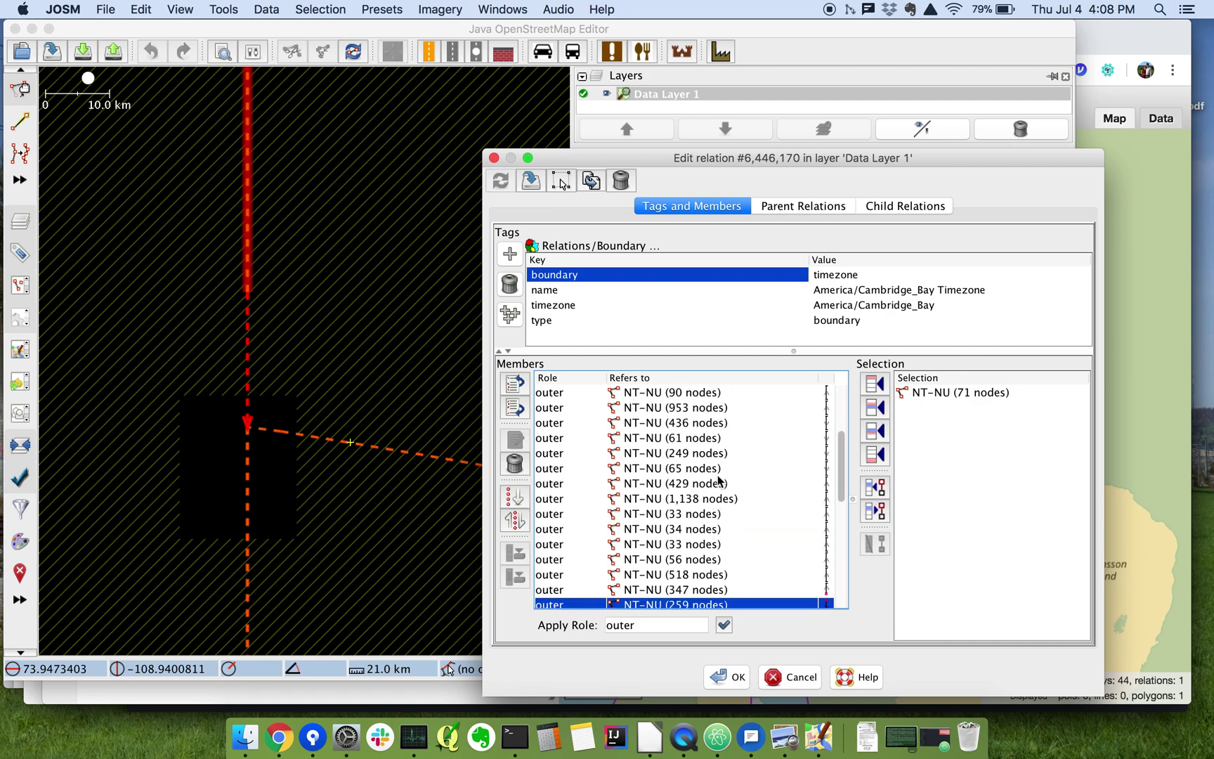
Step: Move the NT-NU (71 nodes) member between NT-NU (347 nodes) and NT-NU (259 nodes)
scroll(716, 477, up, 4)
click(685, 455)
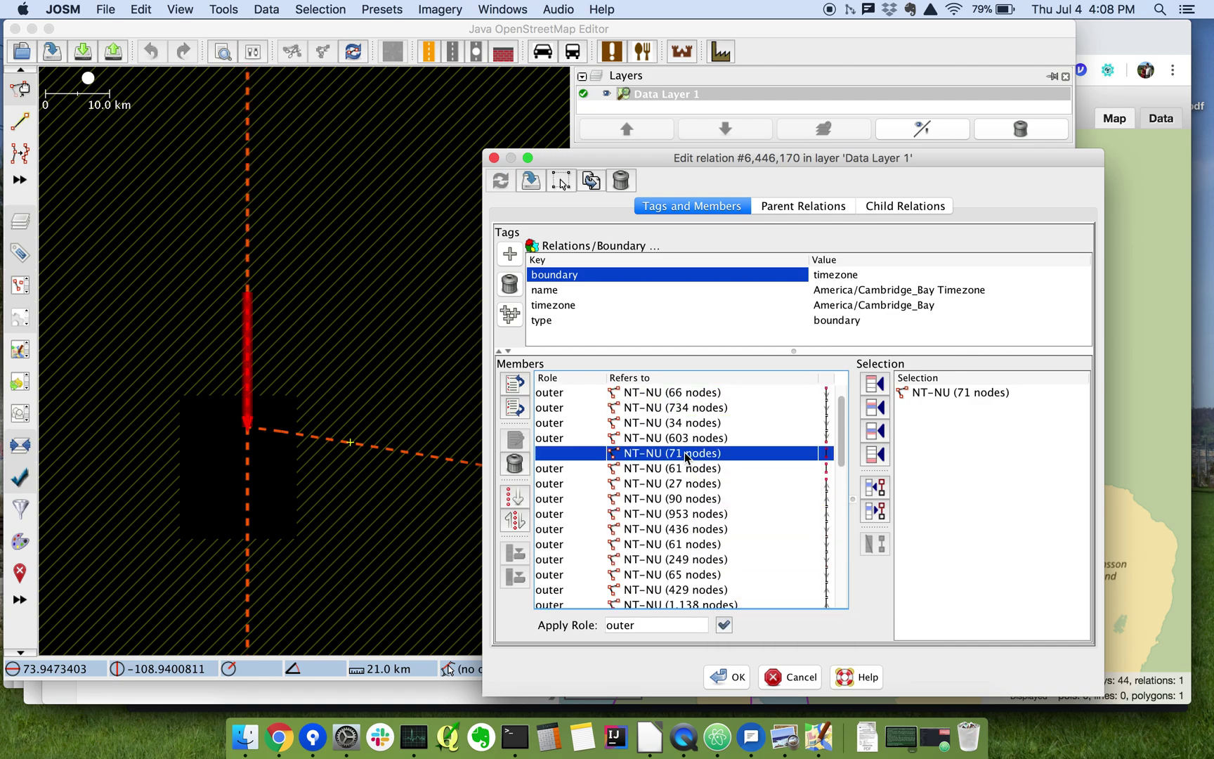
drag(687, 454, 694, 583)
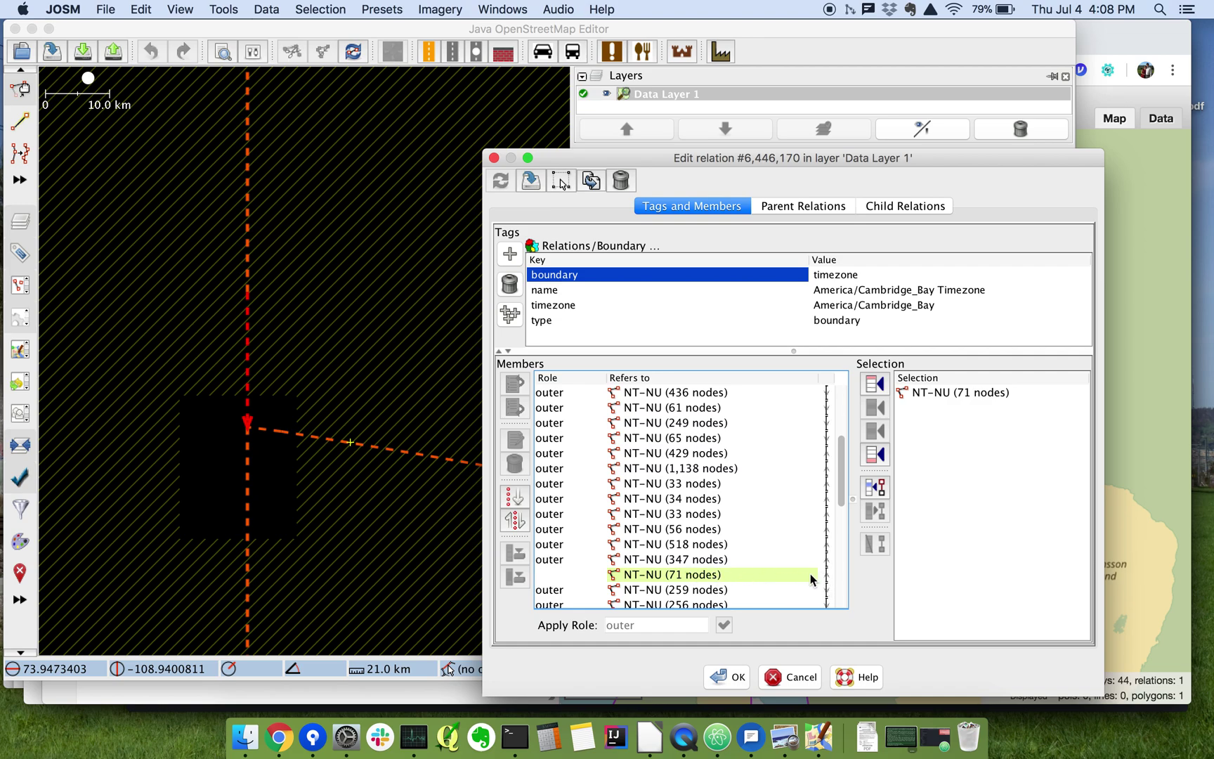
click(696, 575)
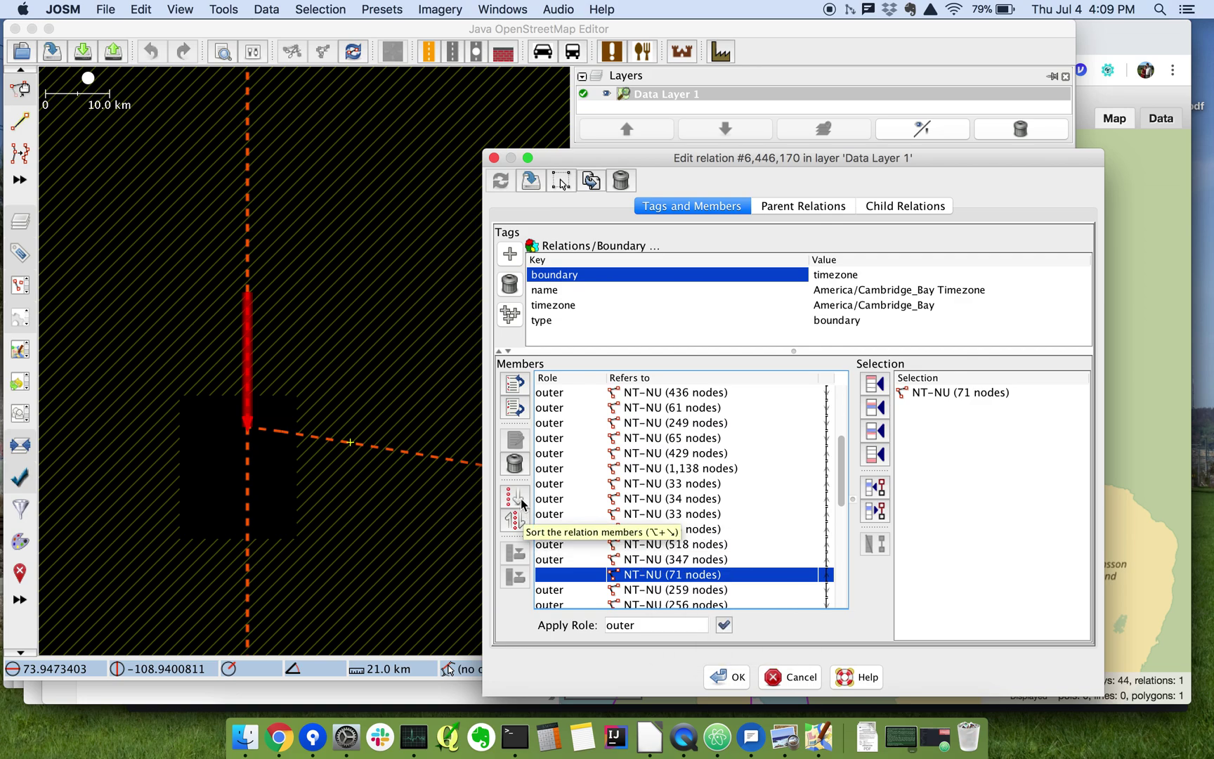
Step: Check the NT-NU (71 nodes) member against its neighbours on the map and set its role to outer
right_click(705, 577)
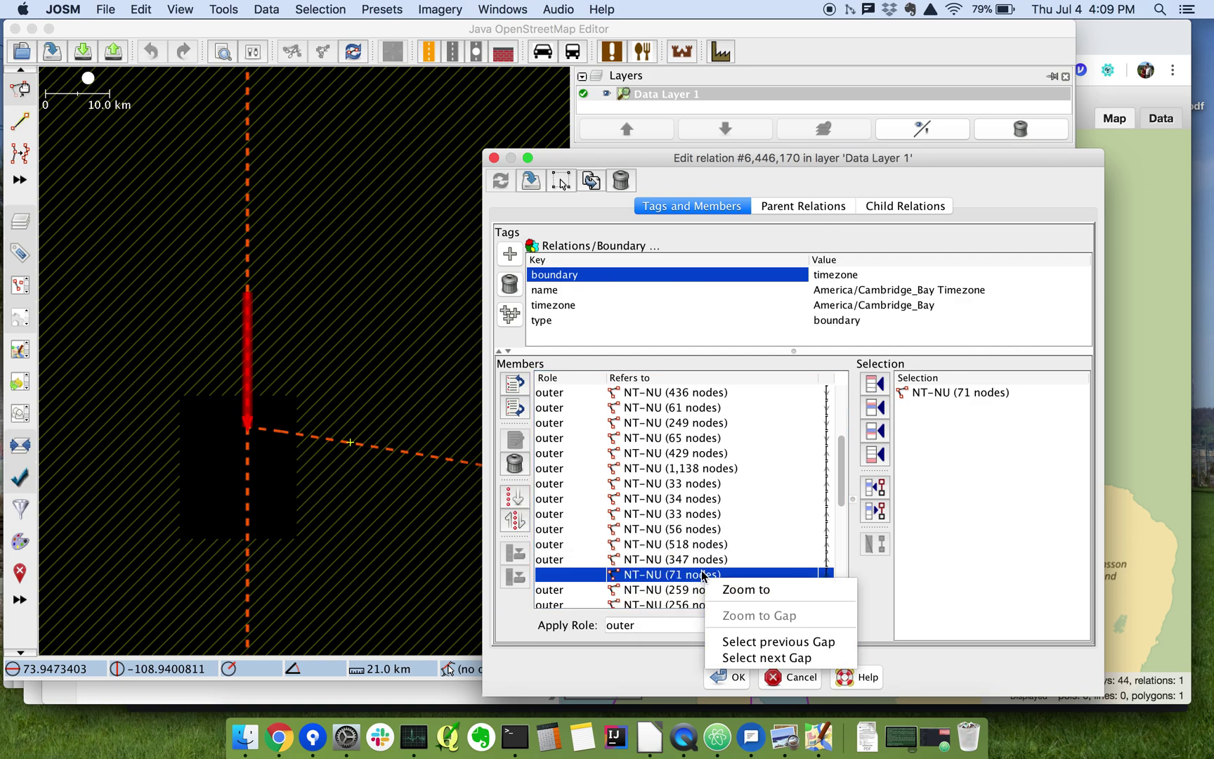
click(702, 559)
click(705, 580)
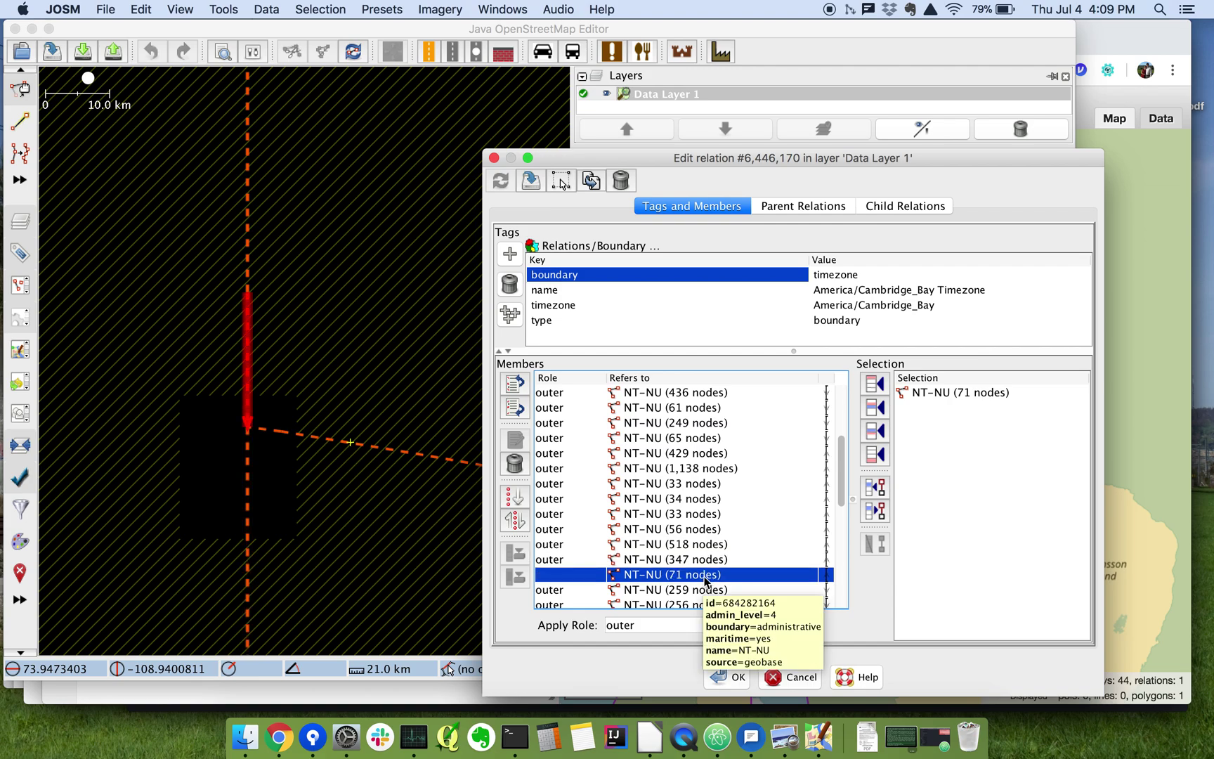
click(702, 563)
click(703, 577)
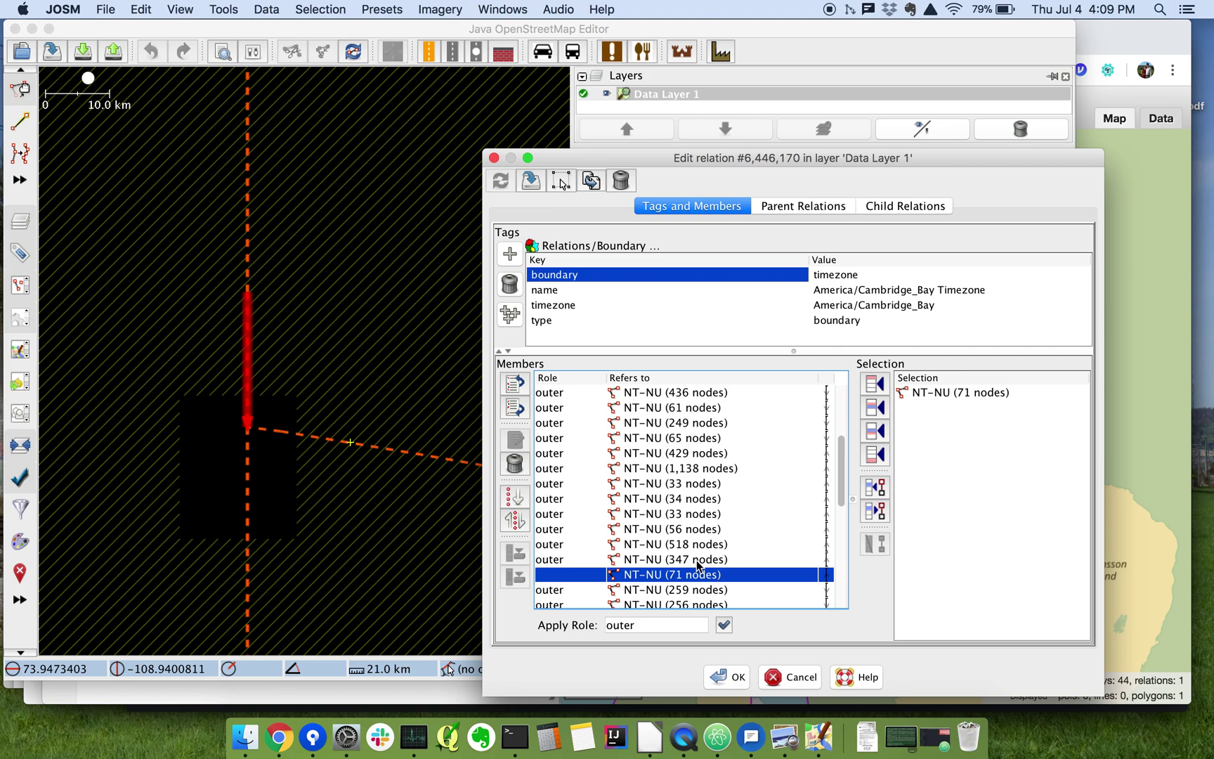
click(696, 559)
click(699, 591)
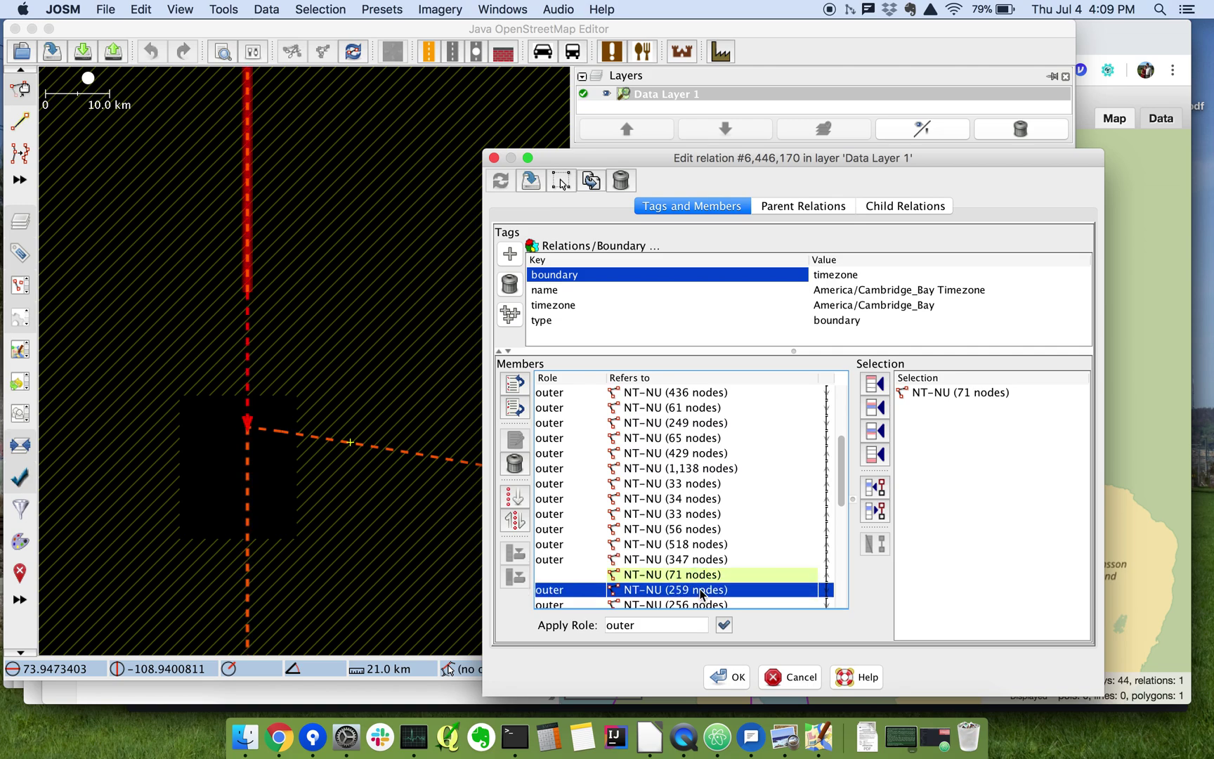
click(704, 576)
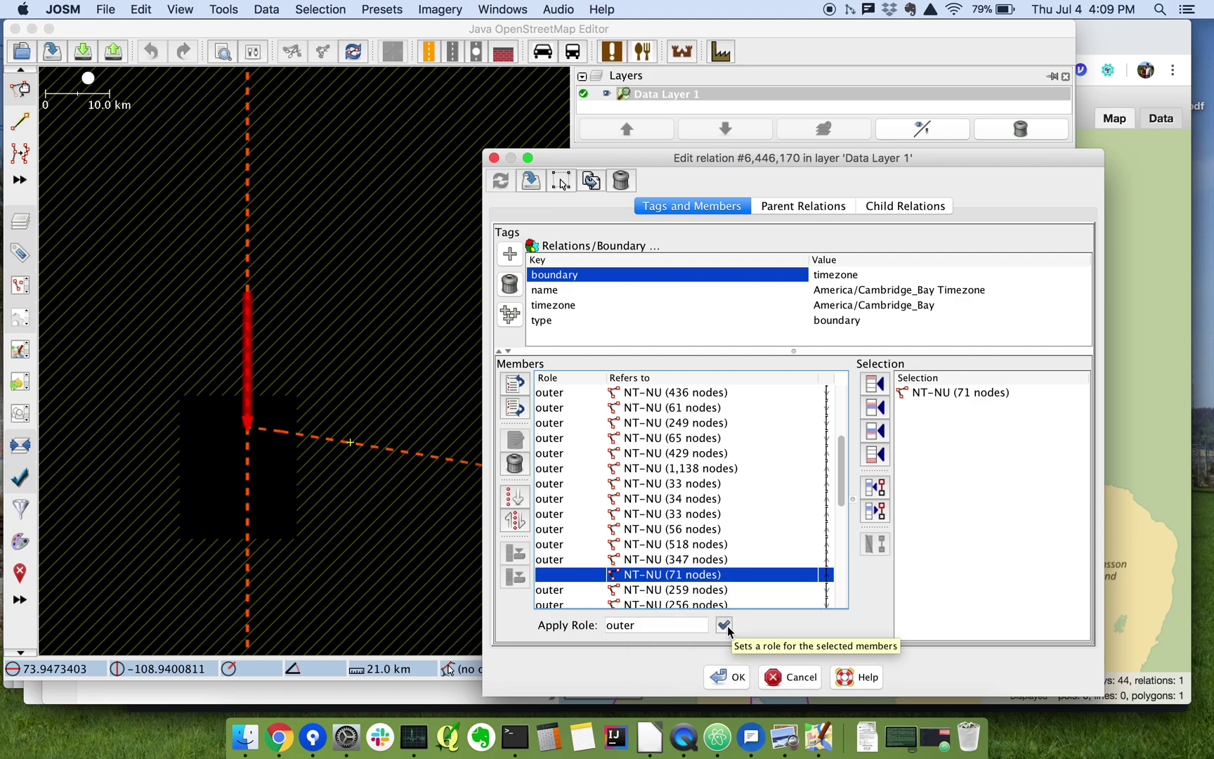
click(727, 625)
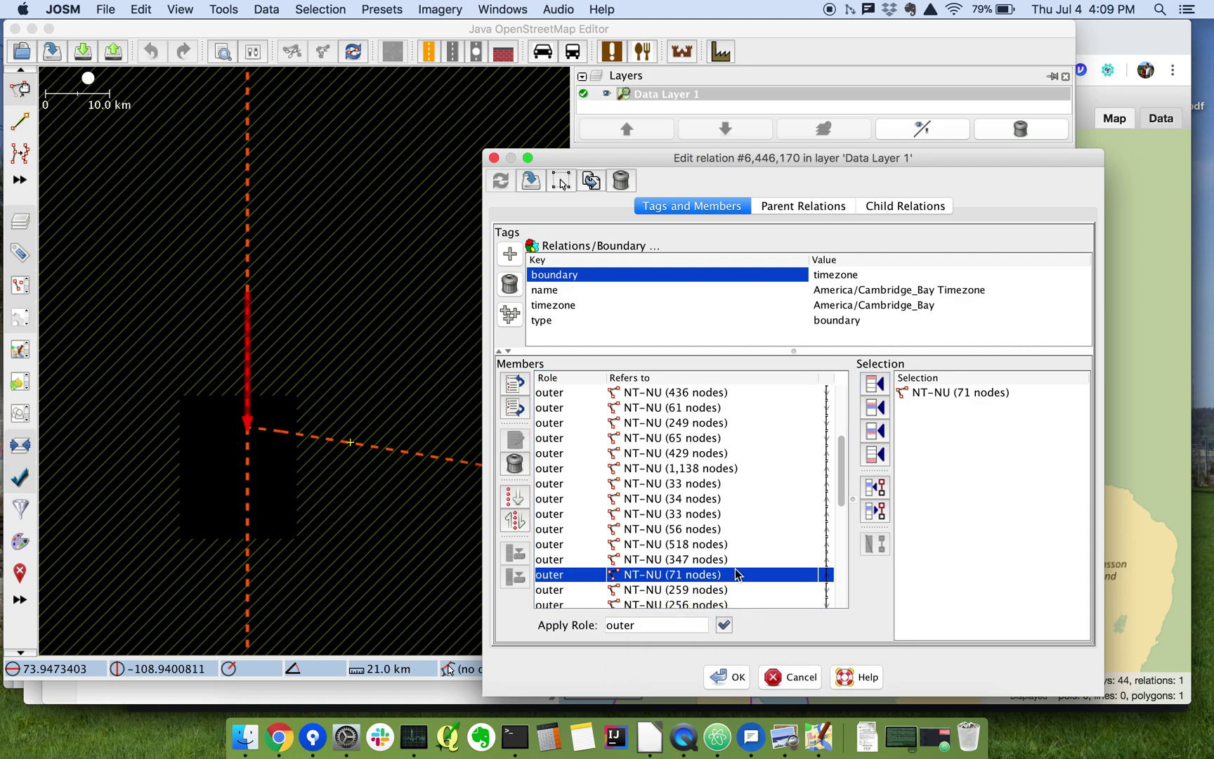
Step: Step through NT-NU (347 nodes), NT-NU (71 nodes) and NT-NU (259 nodes) to verify their sequence along the boundary
click(696, 559)
click(698, 575)
click(701, 591)
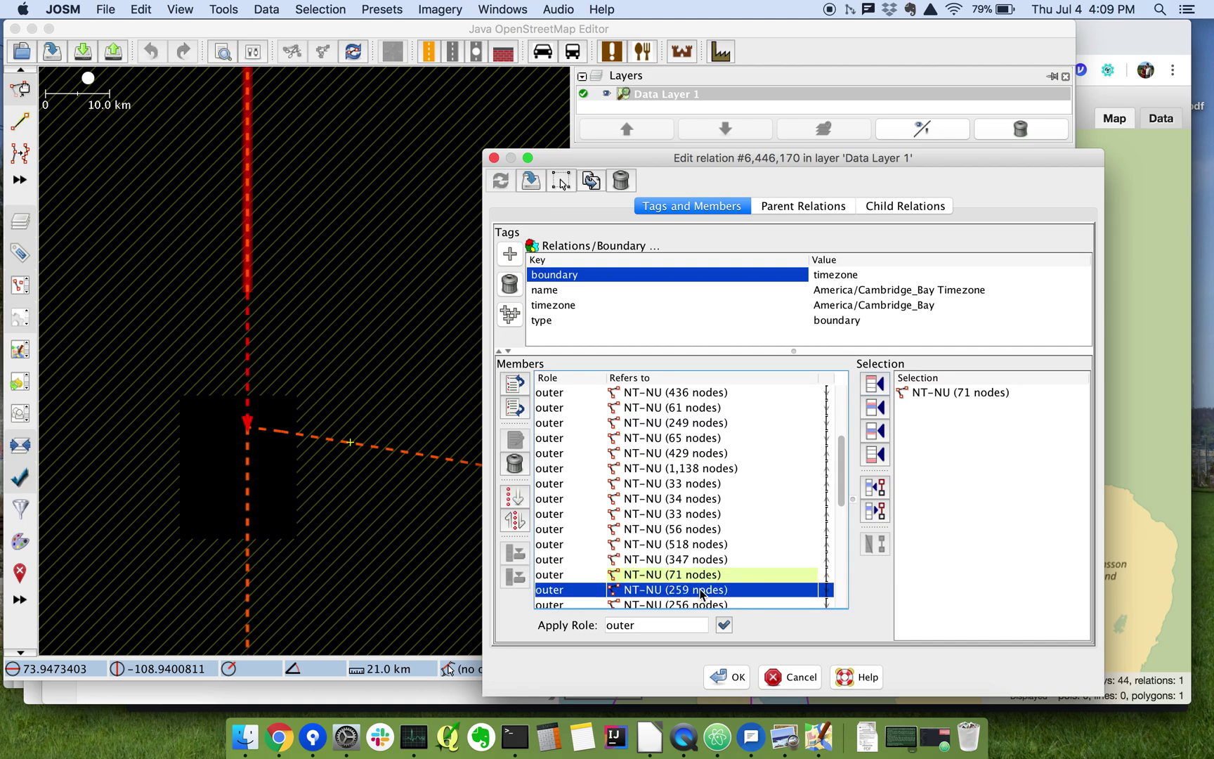
Step: Highlight the members from NT-NU (429 nodes) through NT-NU (71 nodes) and examine their course along the whole timezone outline
click(700, 575)
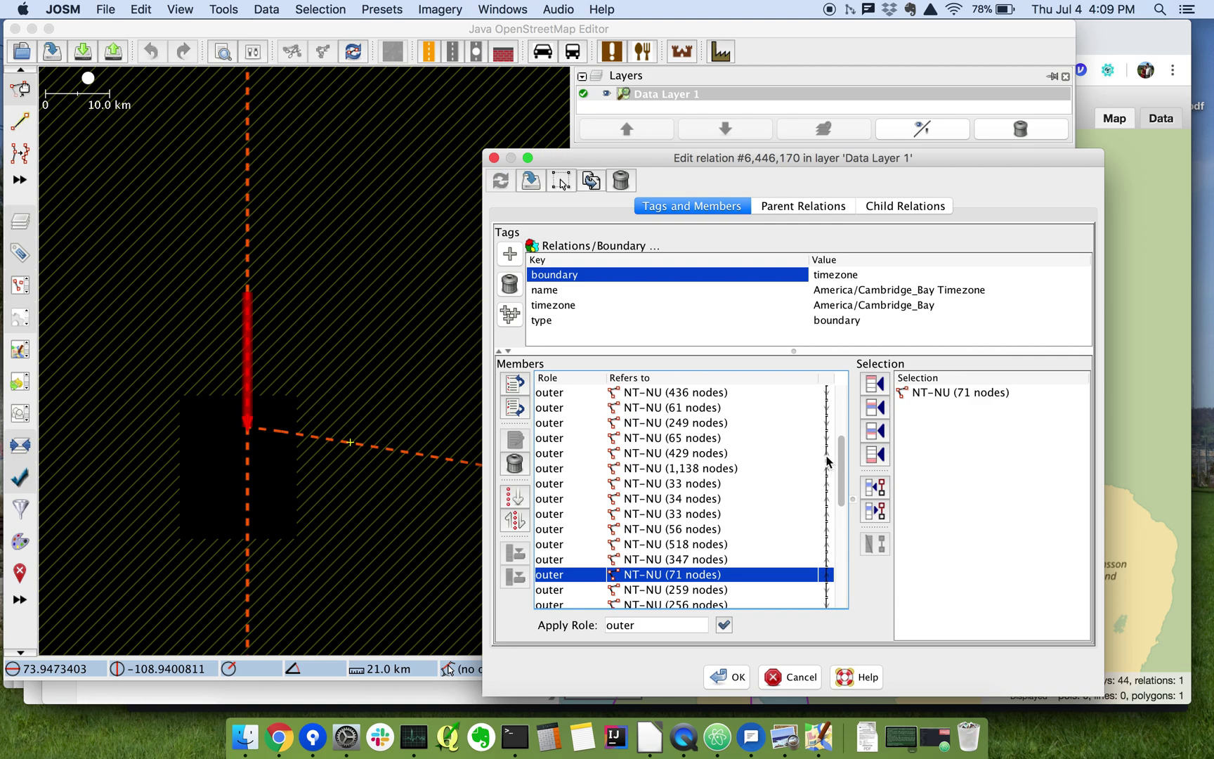
shift+click(743, 455)
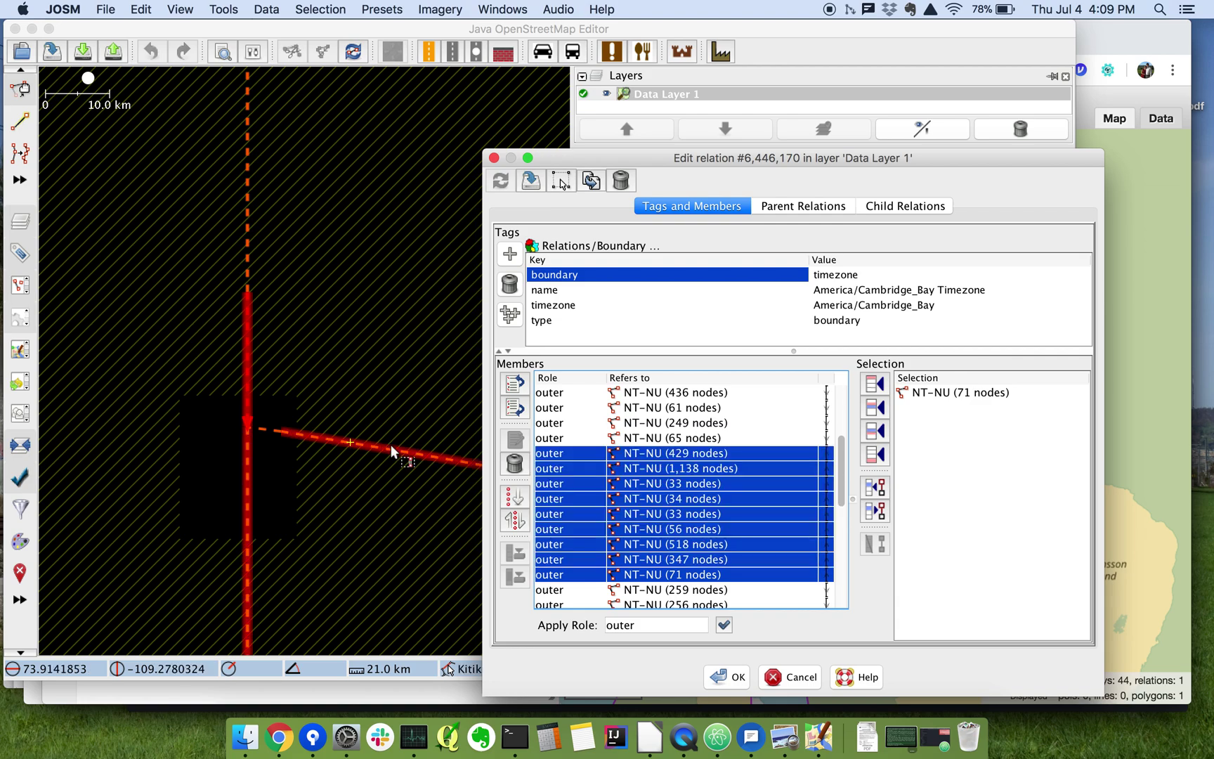
scroll(390, 444, down, 2)
scroll(396, 465, down, 2)
scroll(266, 482, down, 2)
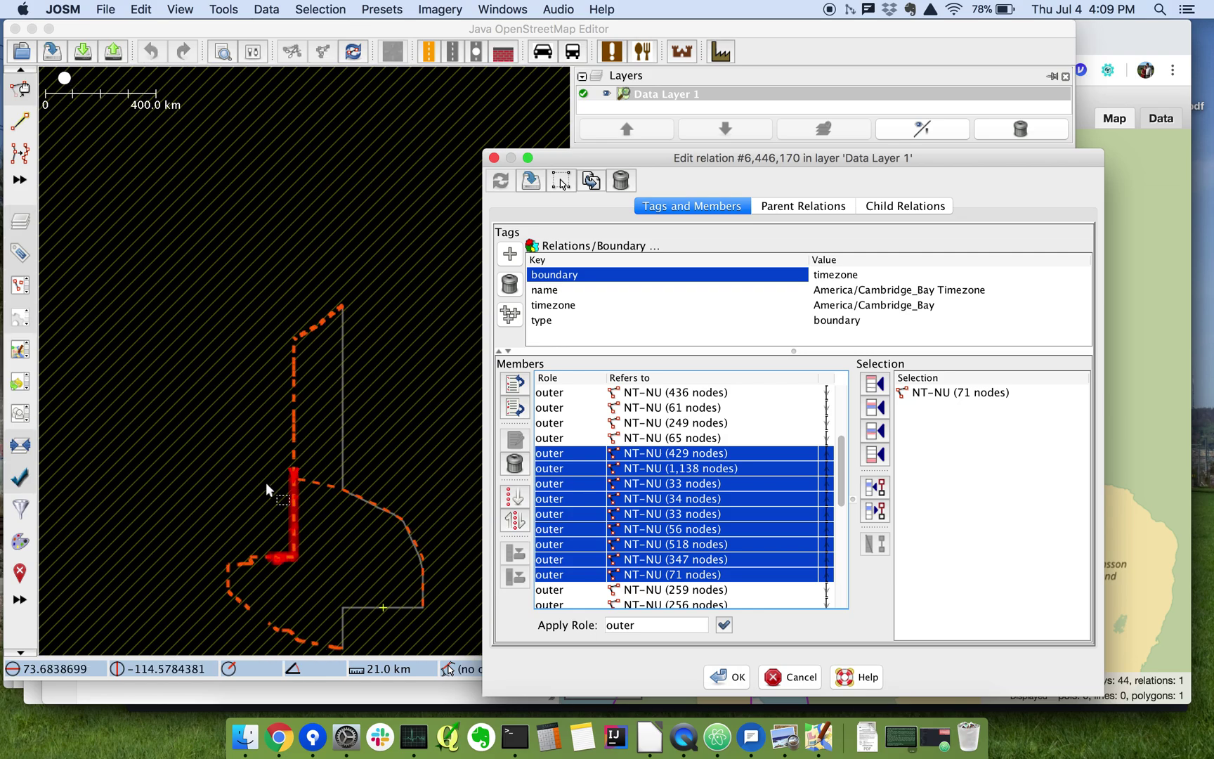
Step: Step through the members around NT-NU (71 nodes), from NT-NU (518 nodes) to NT-NU (125 nodes), to check their continuity on the map
scroll(282, 521, up, 2)
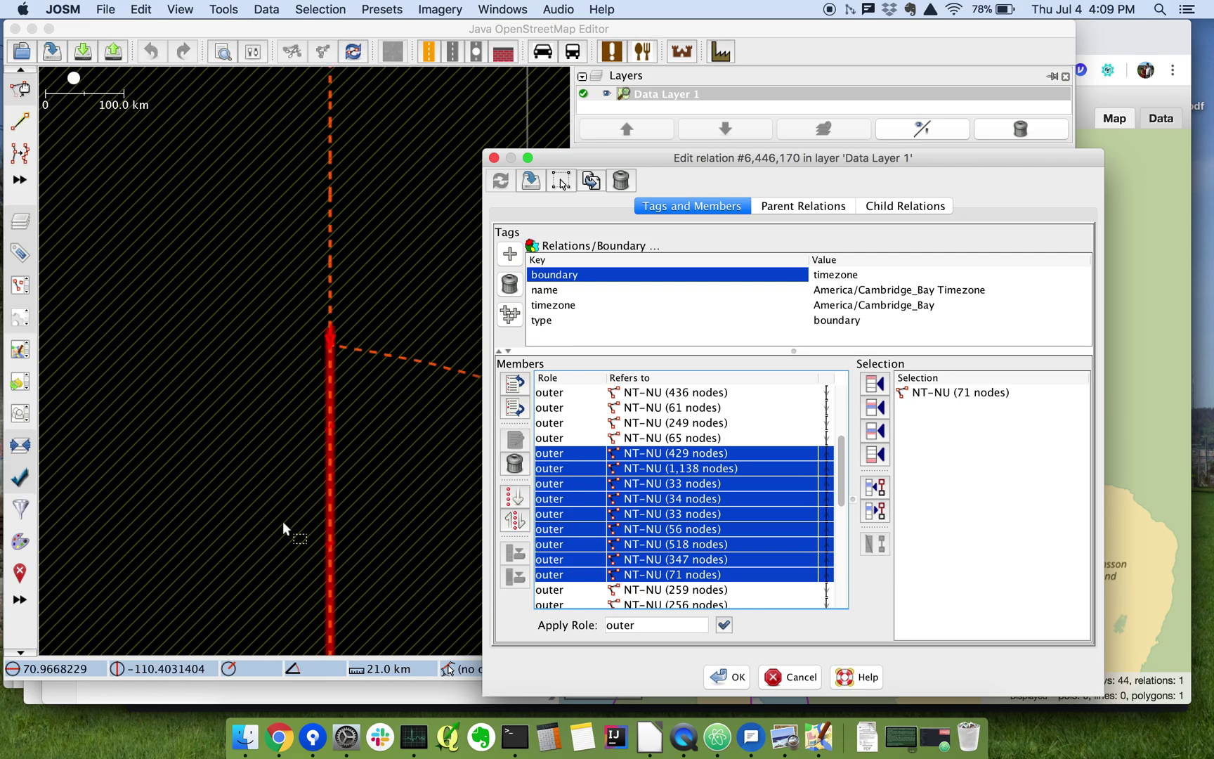
scroll(290, 519, down, 1)
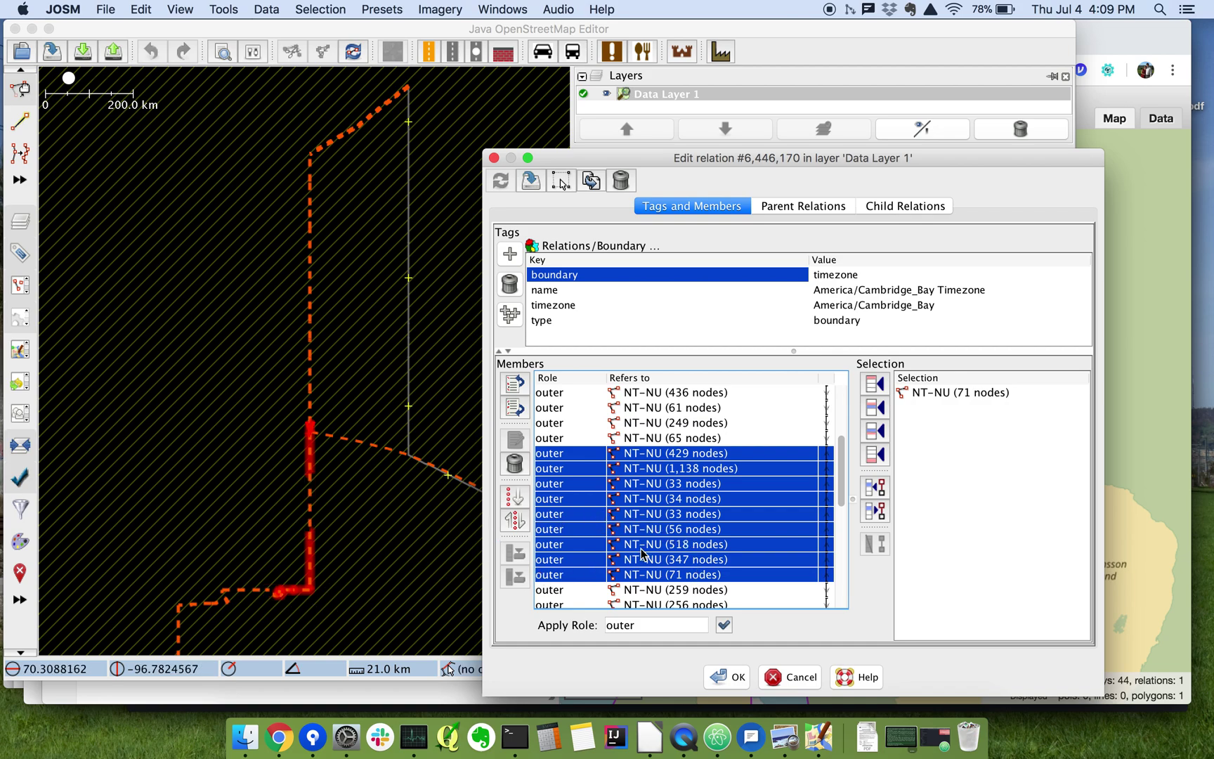
click(663, 576)
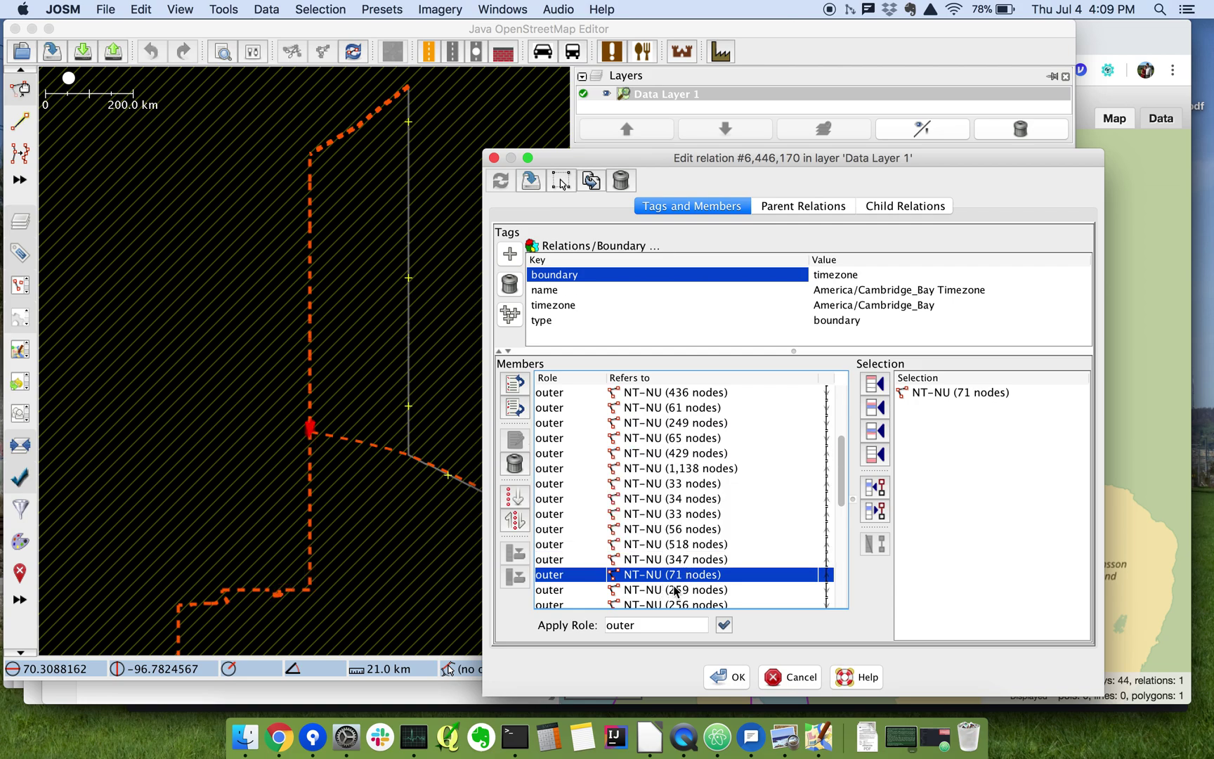
click(672, 590)
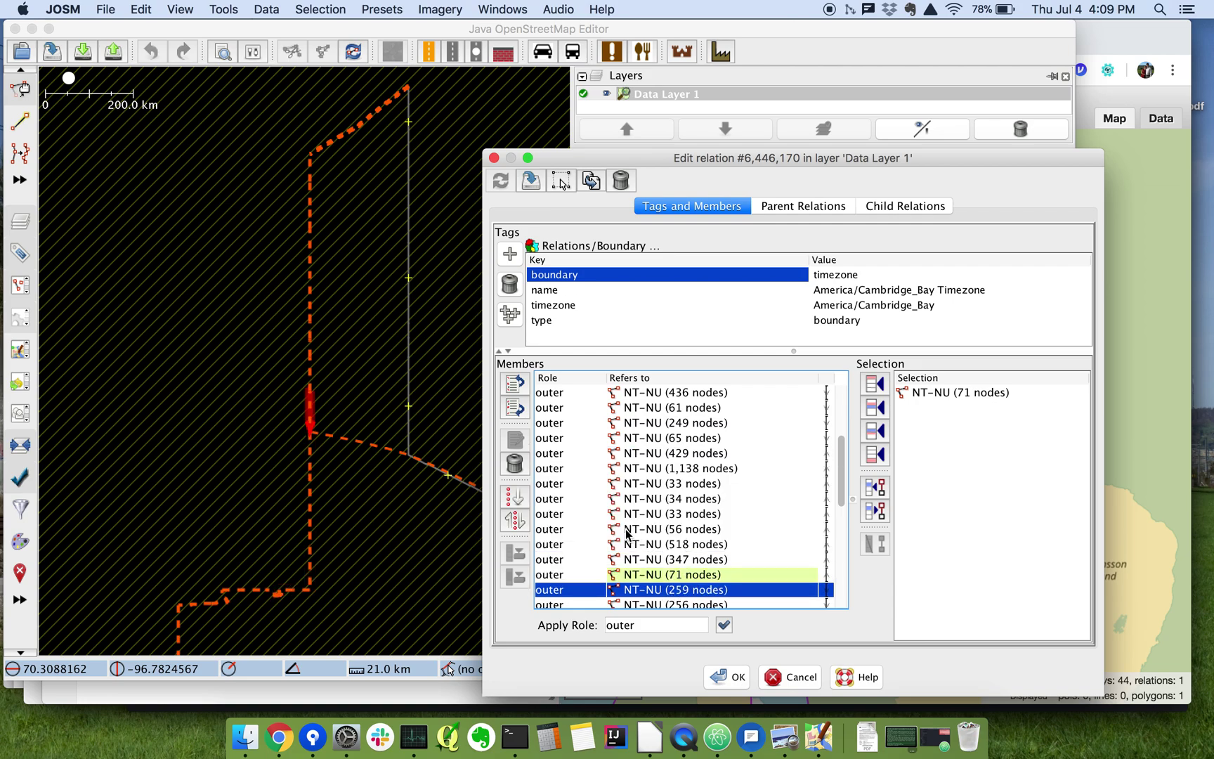
mouse_move(627, 533)
key(Up)
key(Up)
key(Up)
key(Up)
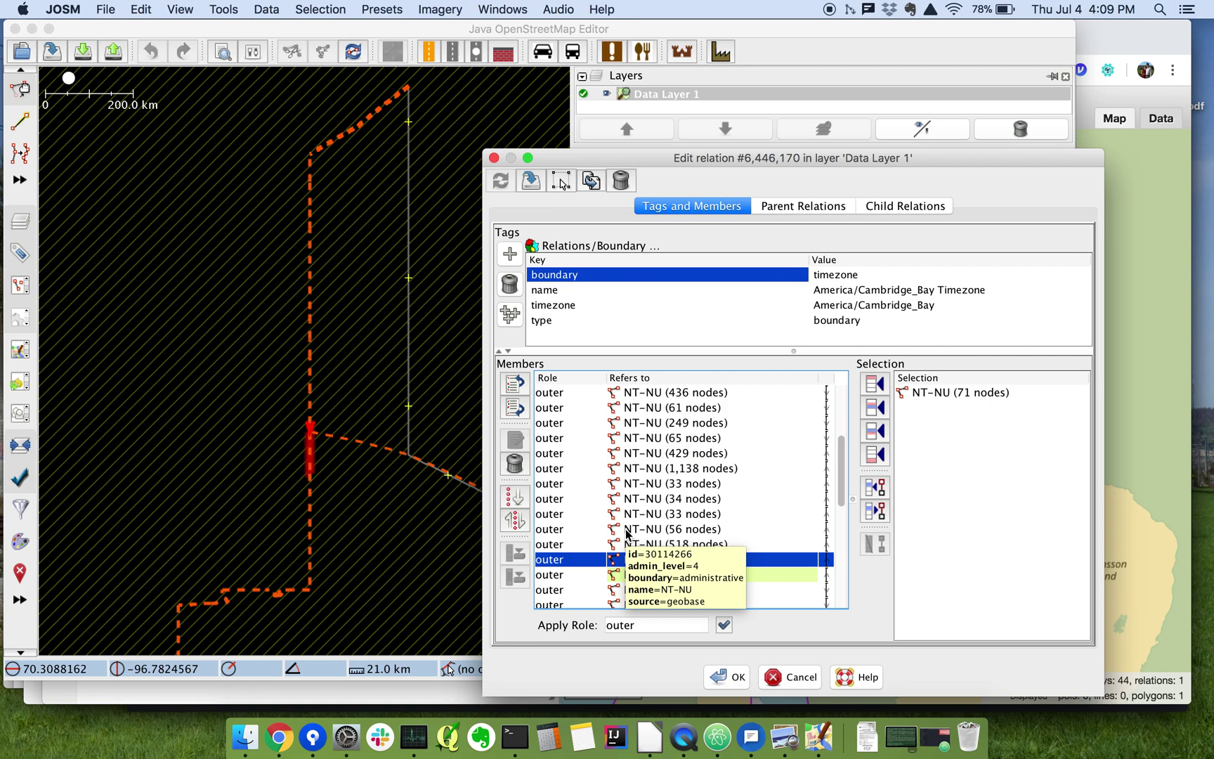
key(Down)
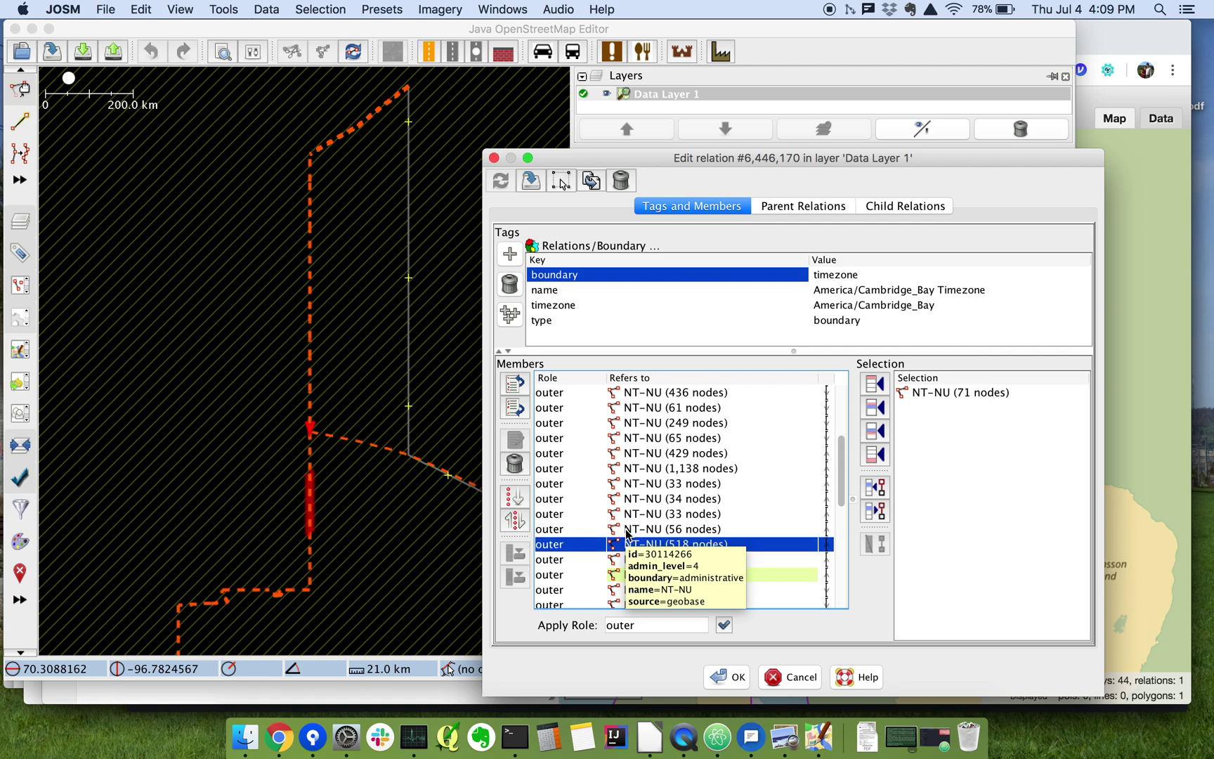
key(Down)
key(Down)
key(Down)
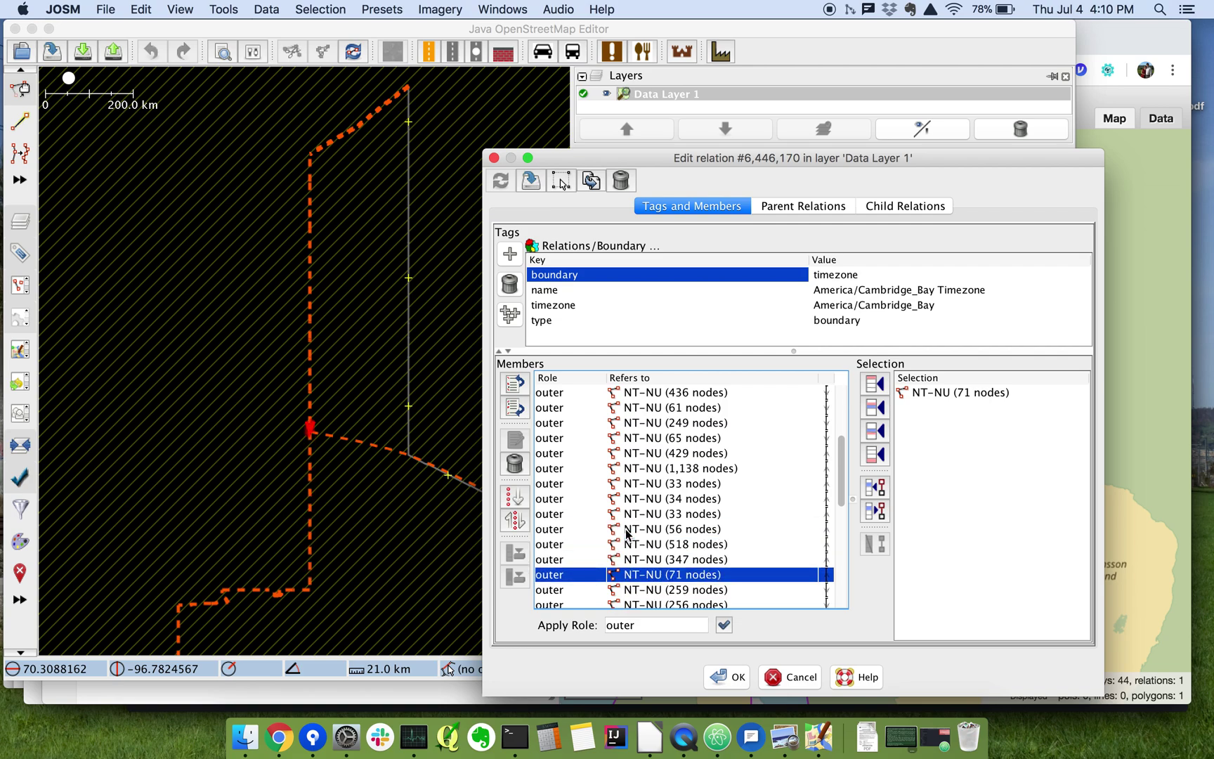
key(Down)
key(Down)
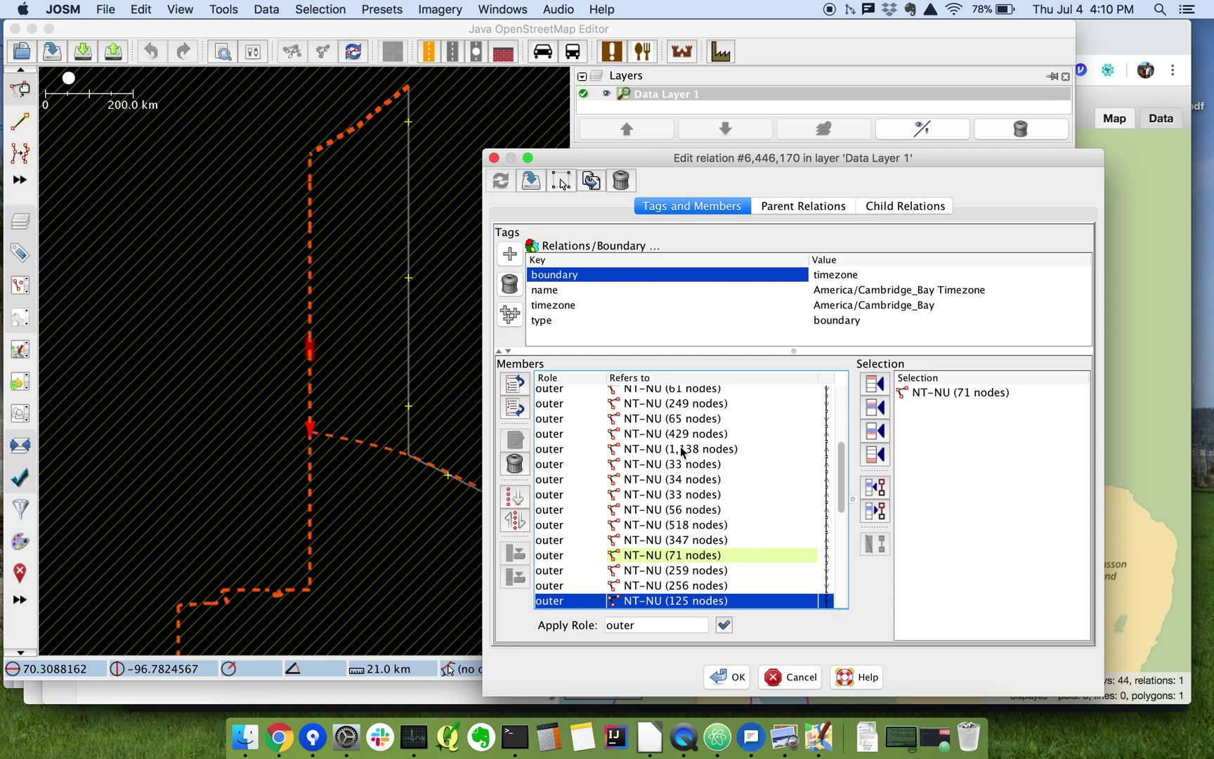
Step: Compare NT-NU (43 nodes) with NT-NU (66 nodes) along the southern boundary, and apply the edits made to the relation
scroll(668, 492, up, 5)
click(687, 423)
scroll(133, 414, down, 2)
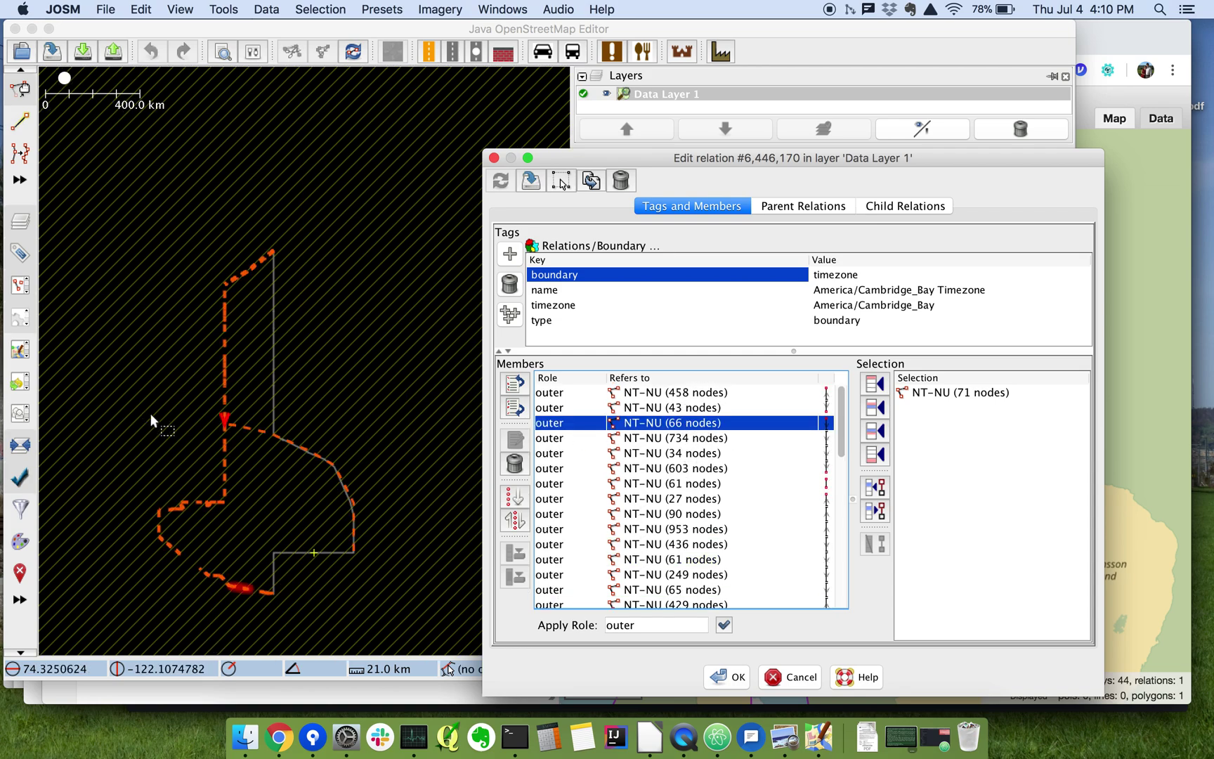
click(702, 412)
click(702, 422)
click(702, 408)
click(702, 423)
scroll(254, 601, up, 5)
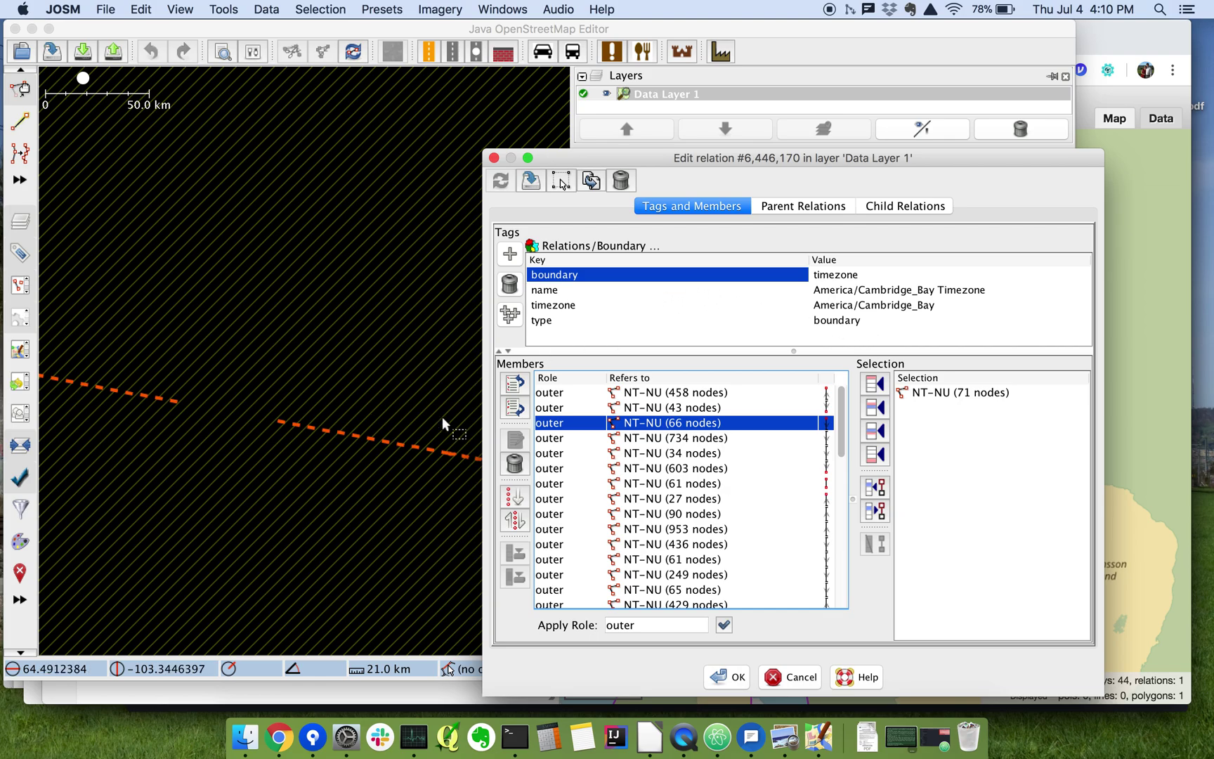
click(726, 677)
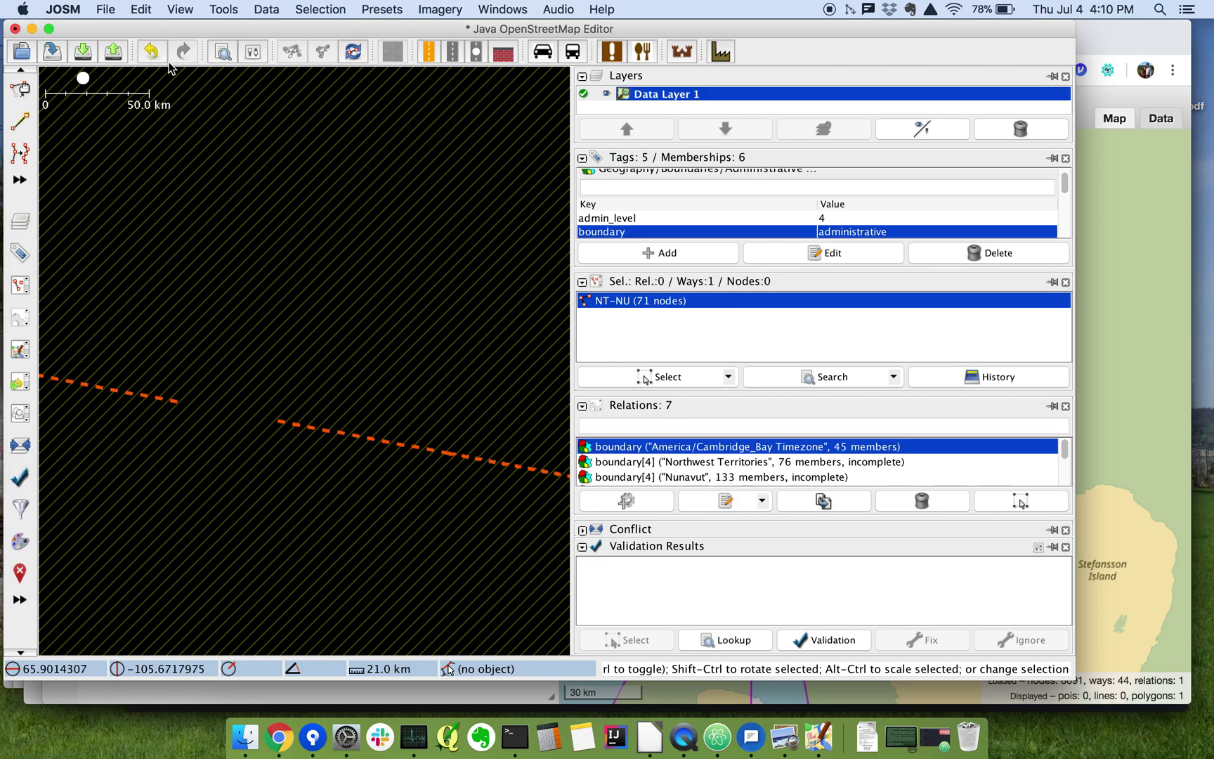
Step: Download OpenStreetMap data for a small rectangle across the NT-NU border where the boundary line is interrupted
click(85, 52)
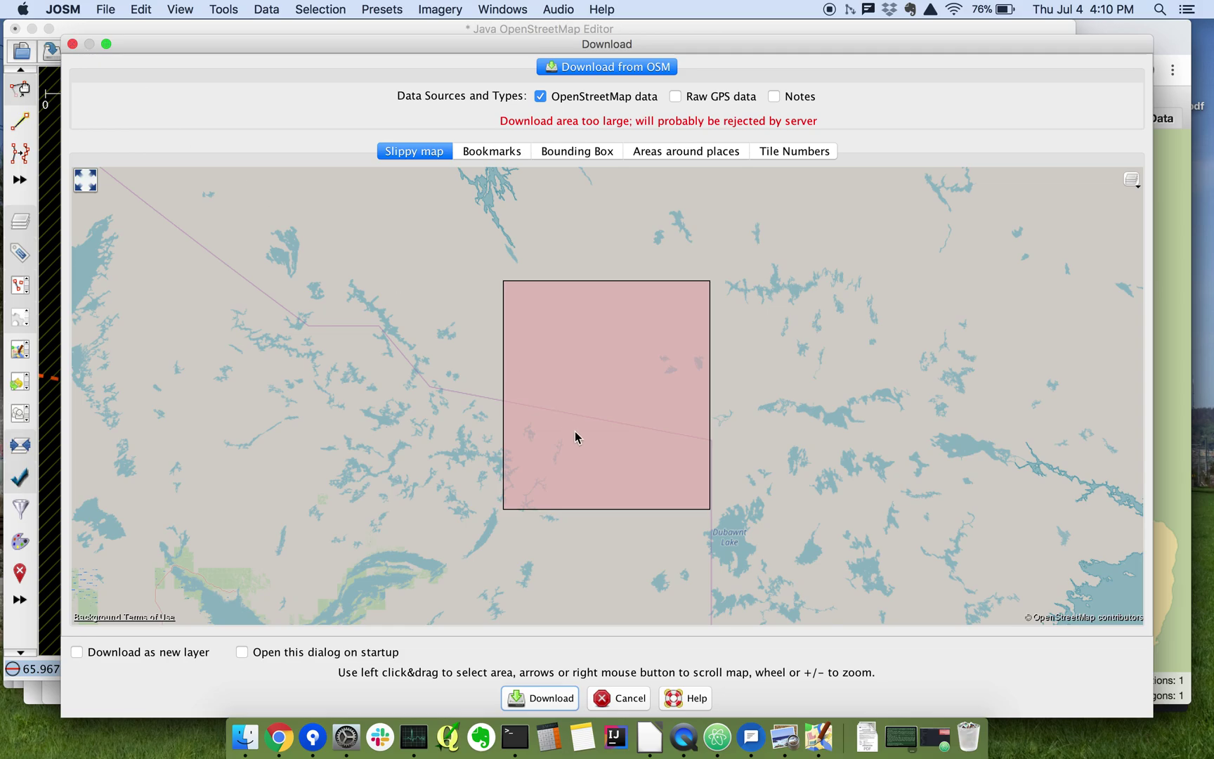
scroll(574, 437, down, 2)
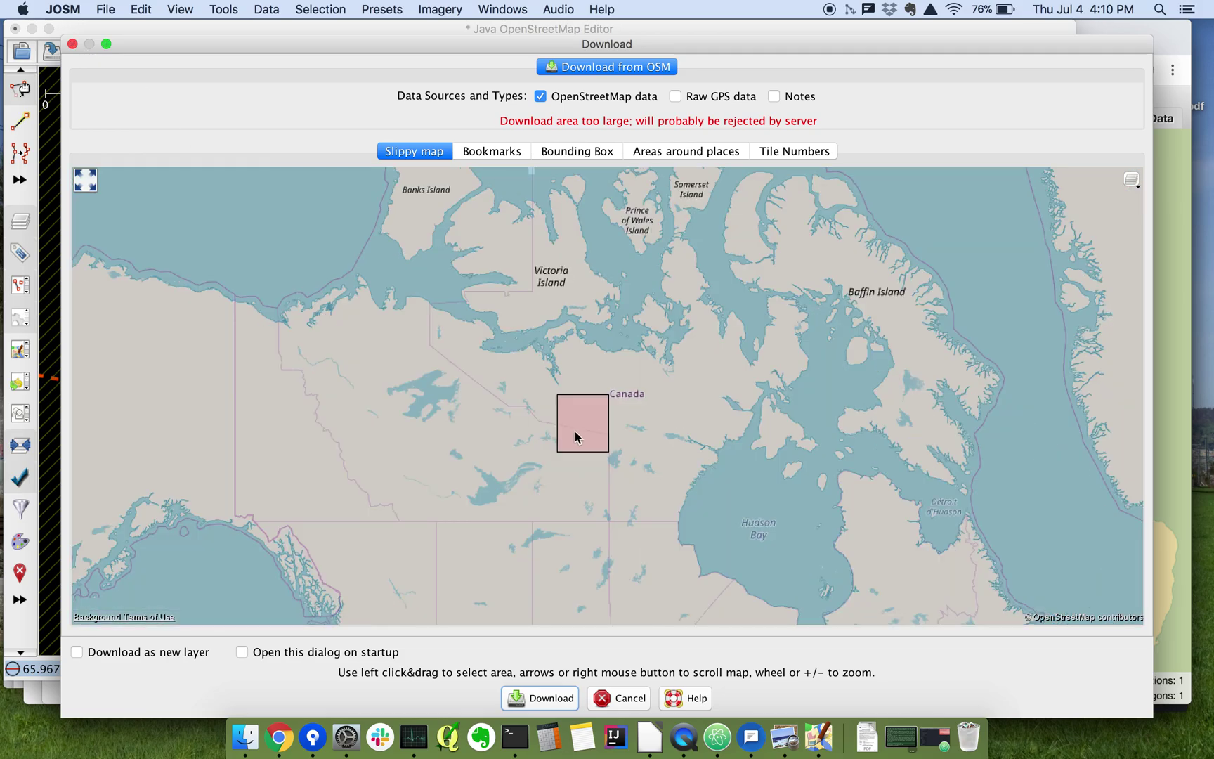
scroll(574, 437, up, 3)
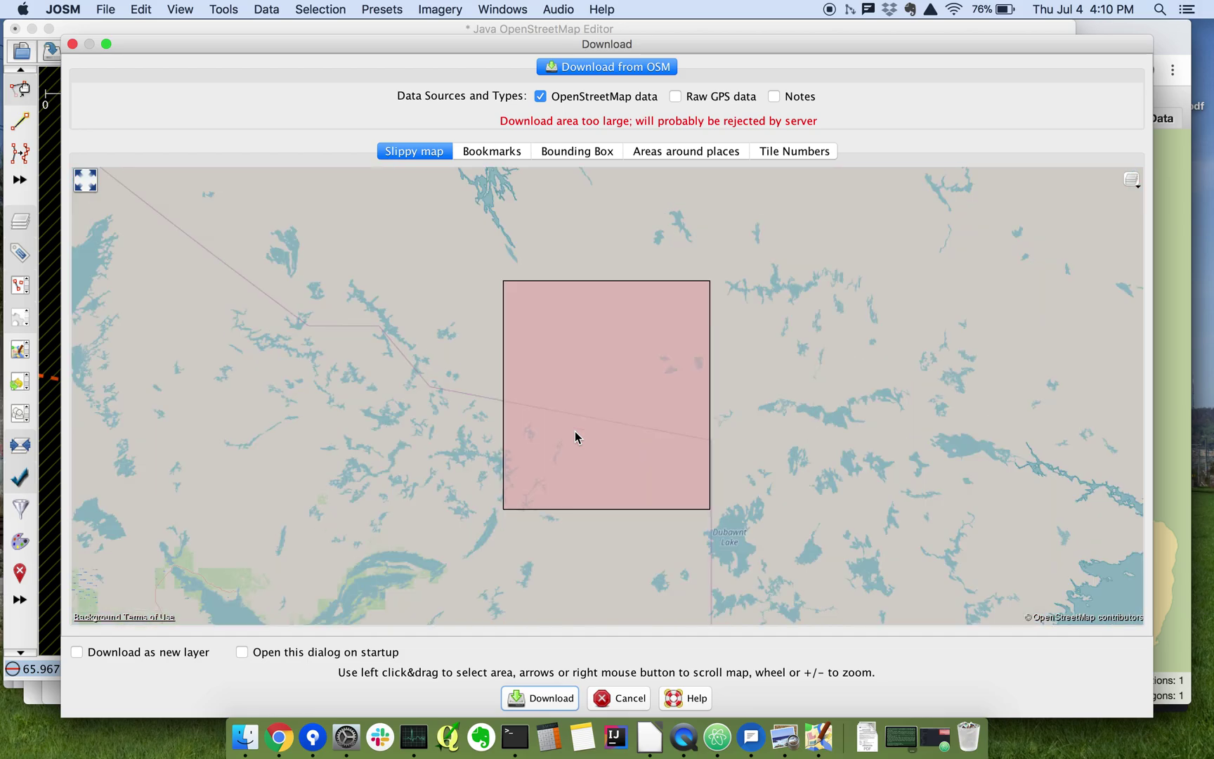
scroll(575, 431, up, 1)
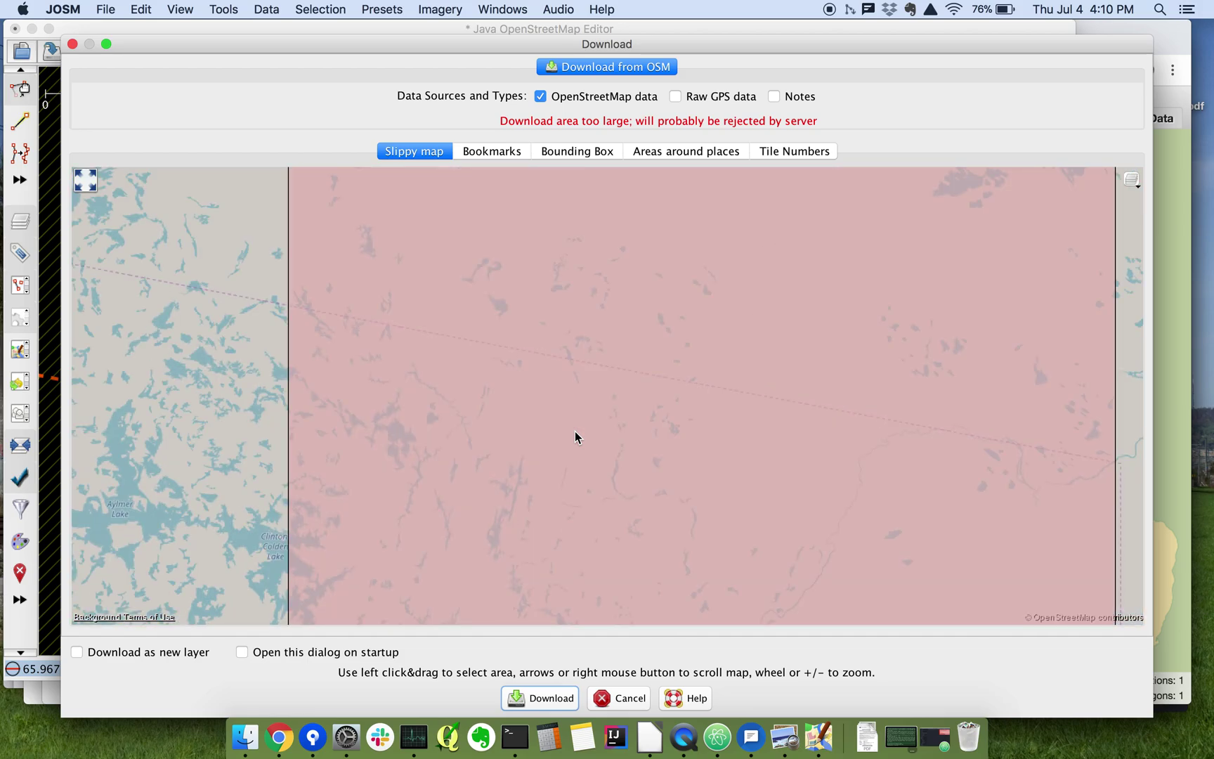
scroll(575, 431, down, 1)
drag(554, 354, 594, 387)
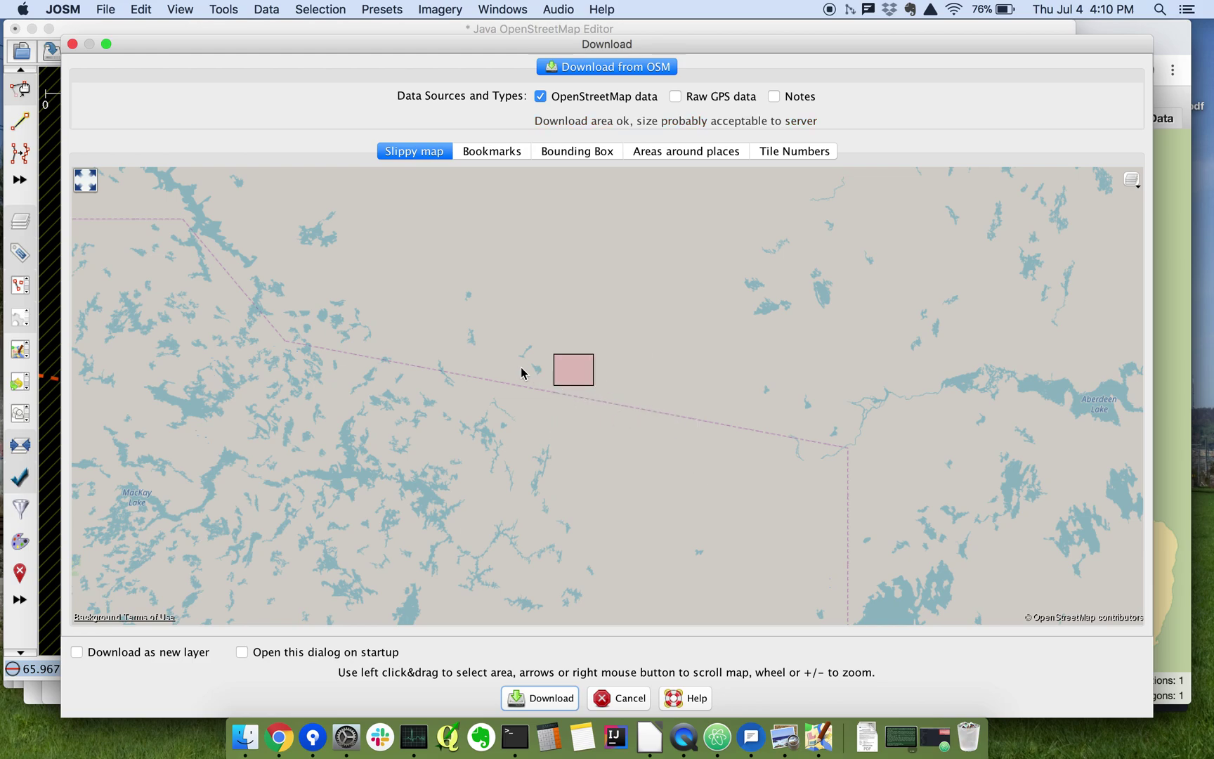
drag(580, 387, 624, 416)
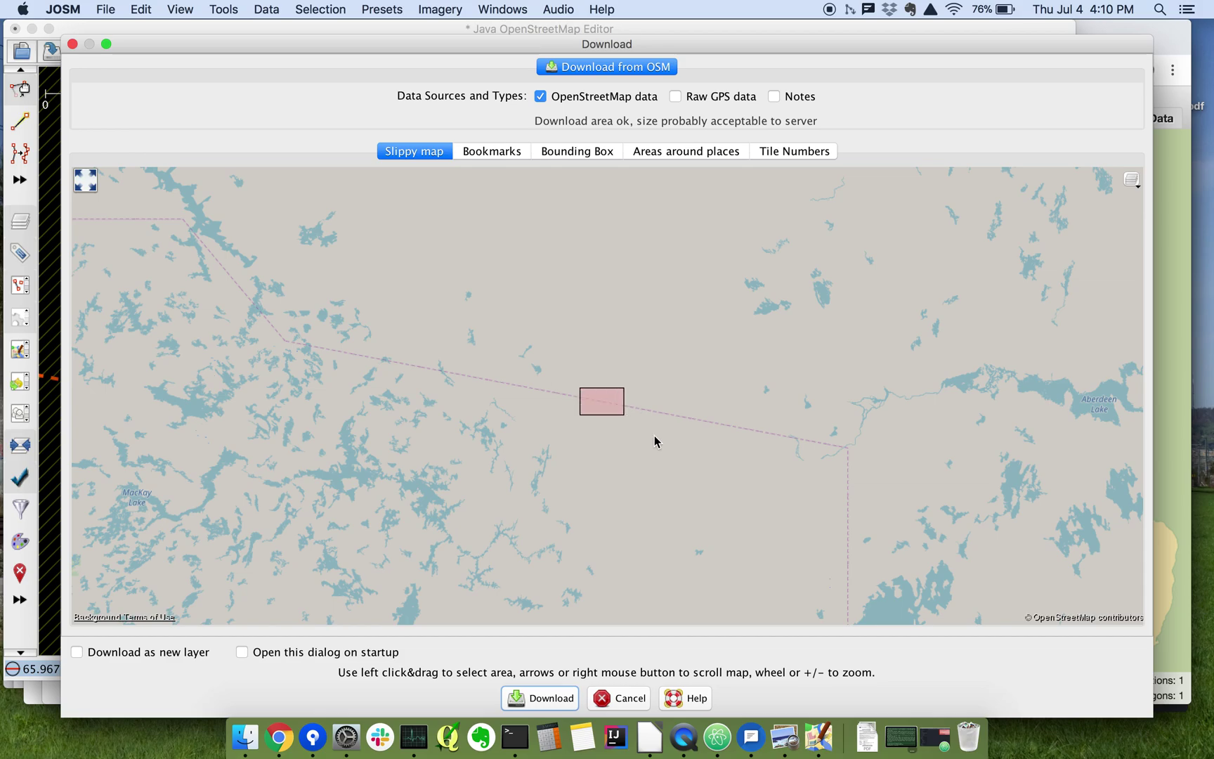
click(549, 708)
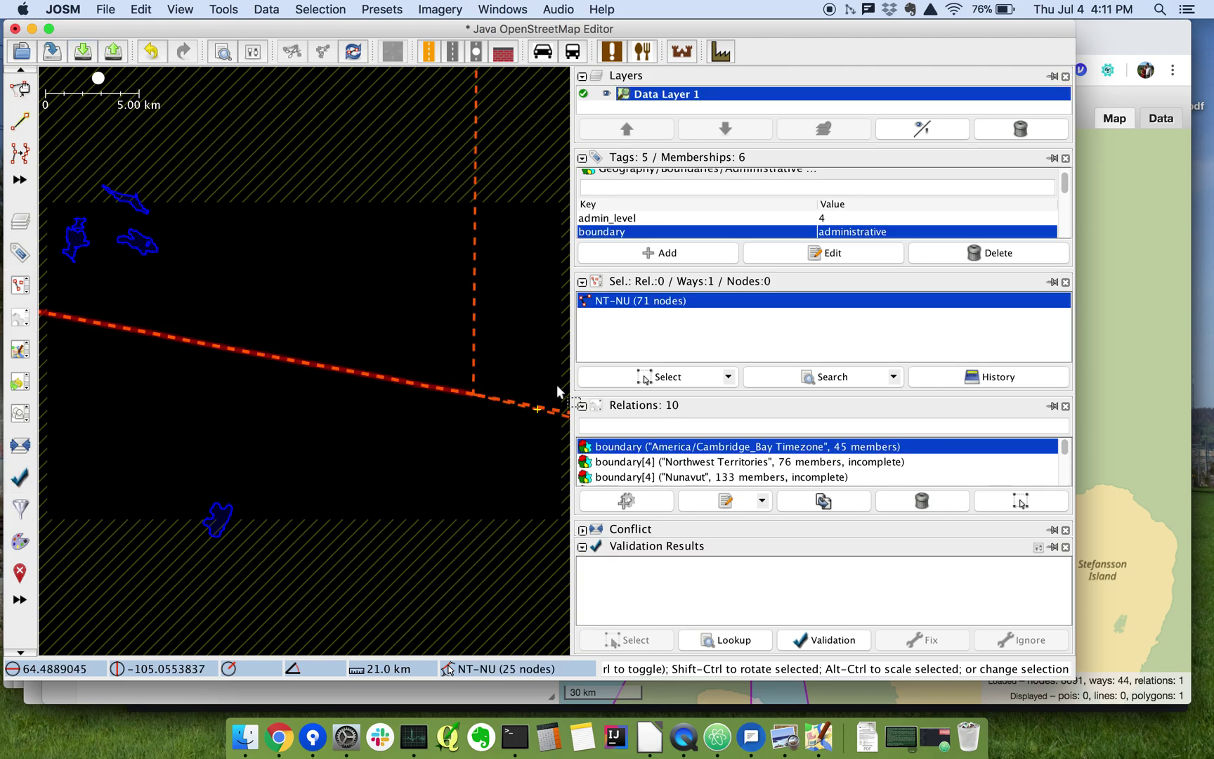
Step: Inspect the boundary ways around the newly downloaded area and open the America/Cambridge_Bay Timezone relation for editing
click(648, 461)
click(645, 451)
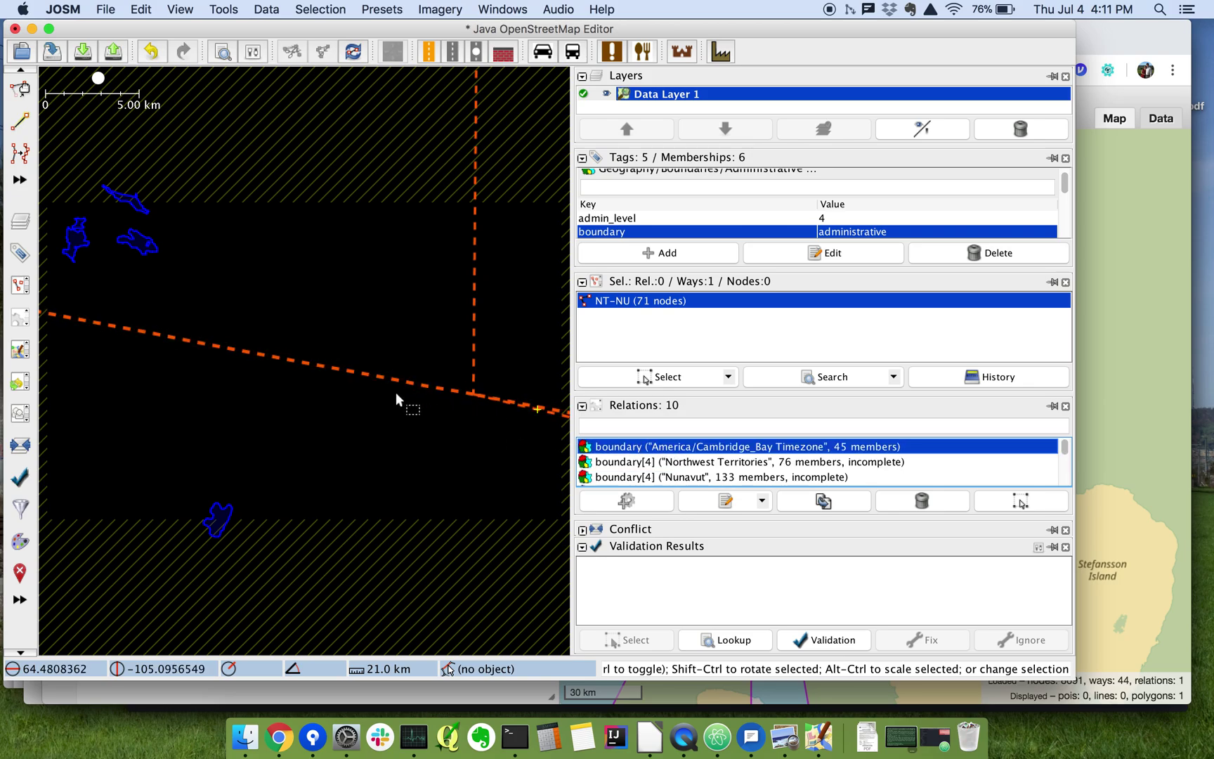
scroll(396, 394, down, 2)
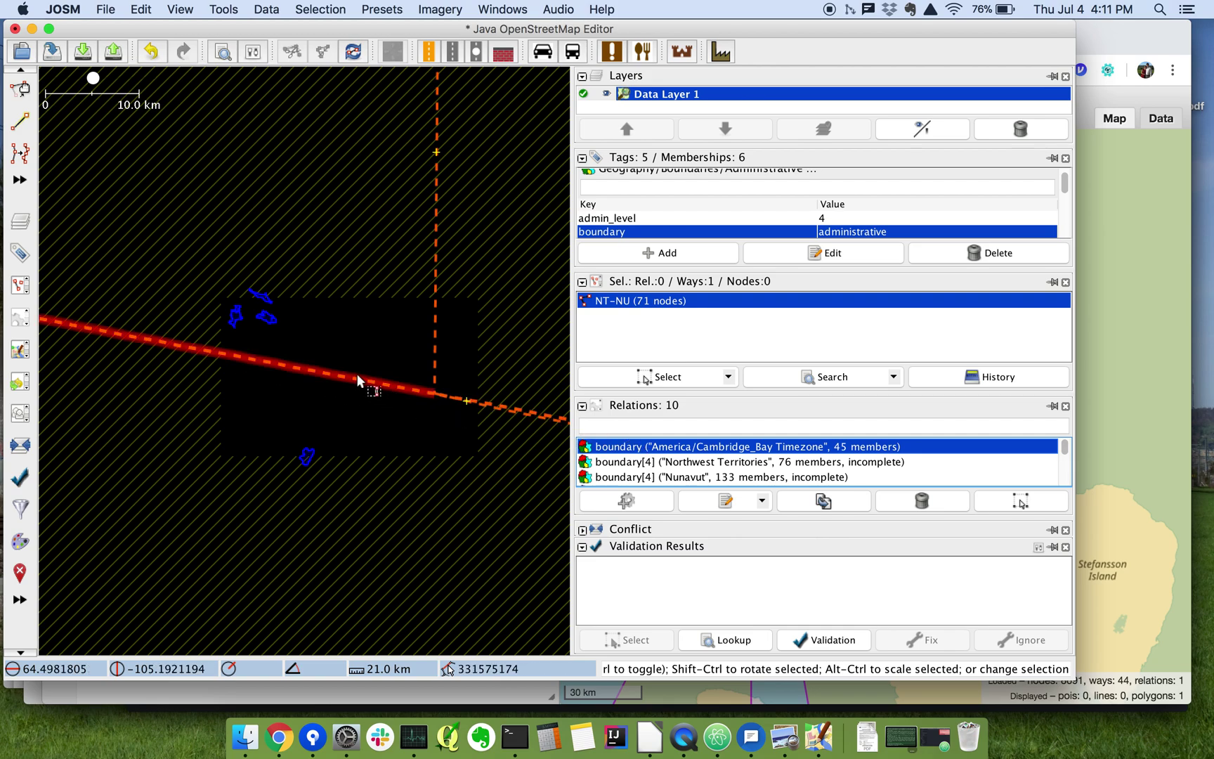
scroll(430, 398, down, 2)
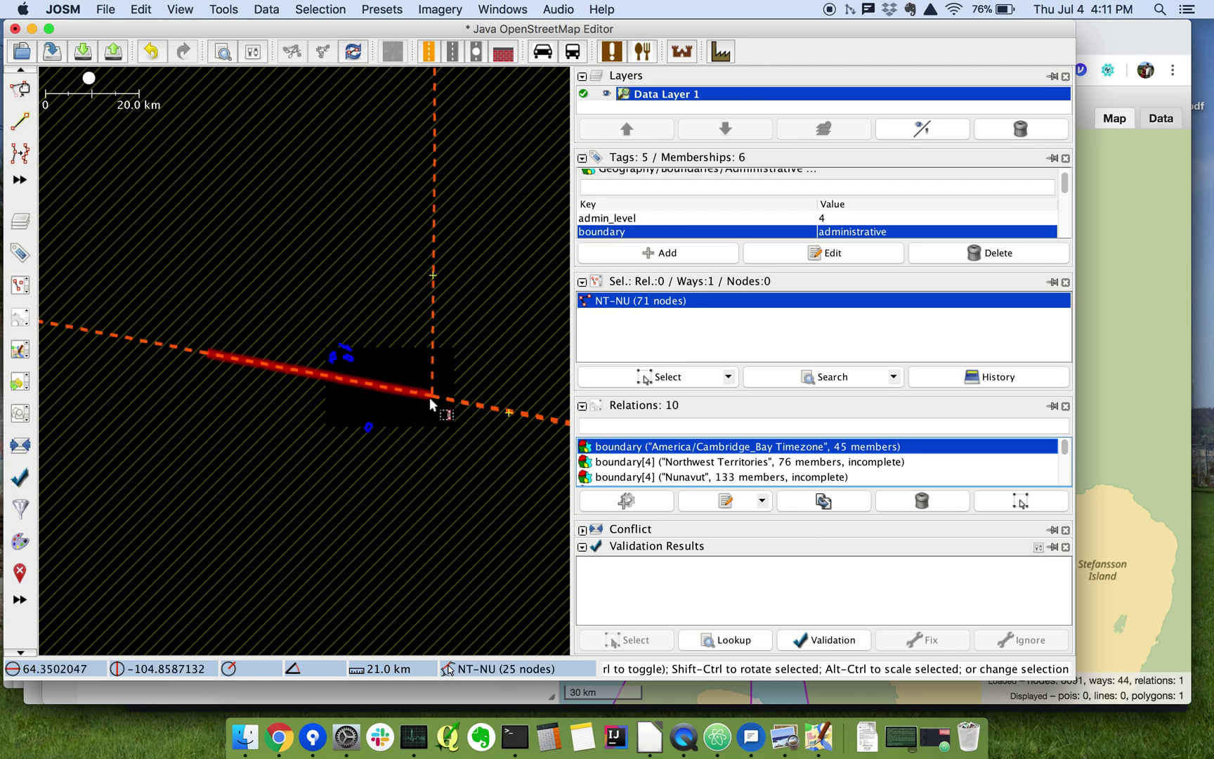
click(674, 469)
click(673, 454)
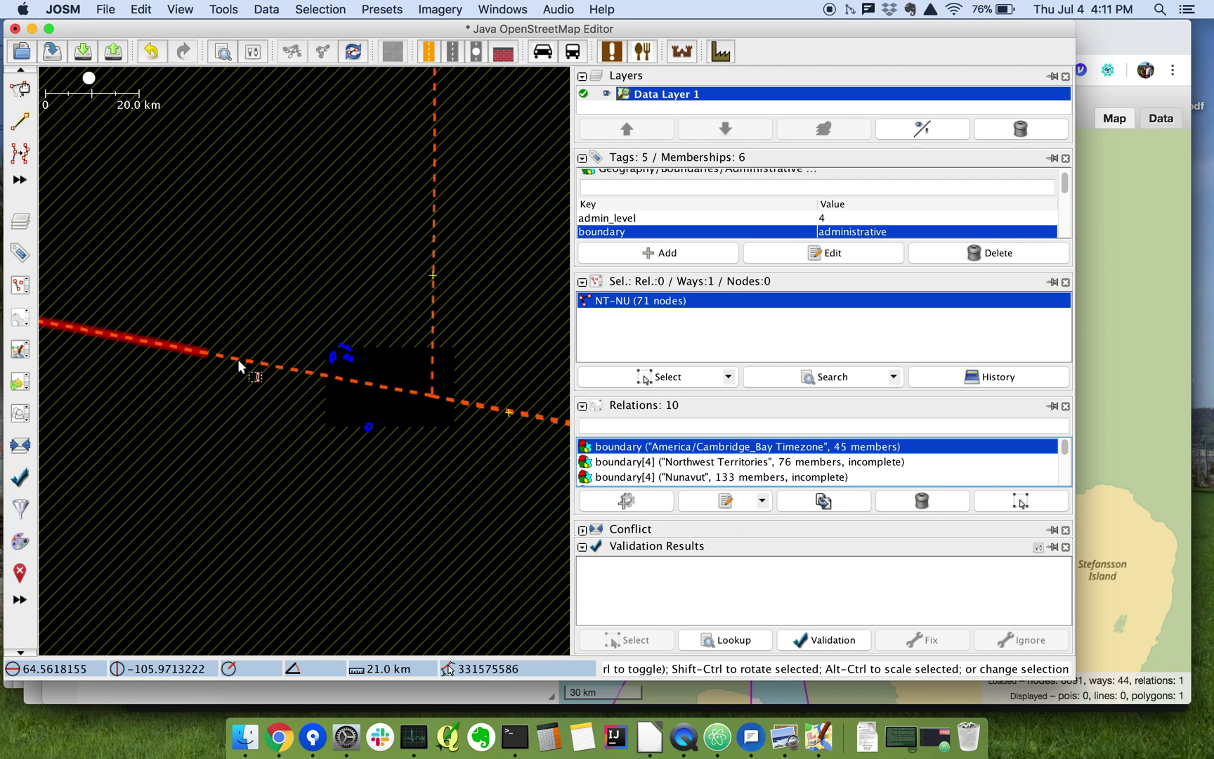
double_click(655, 450)
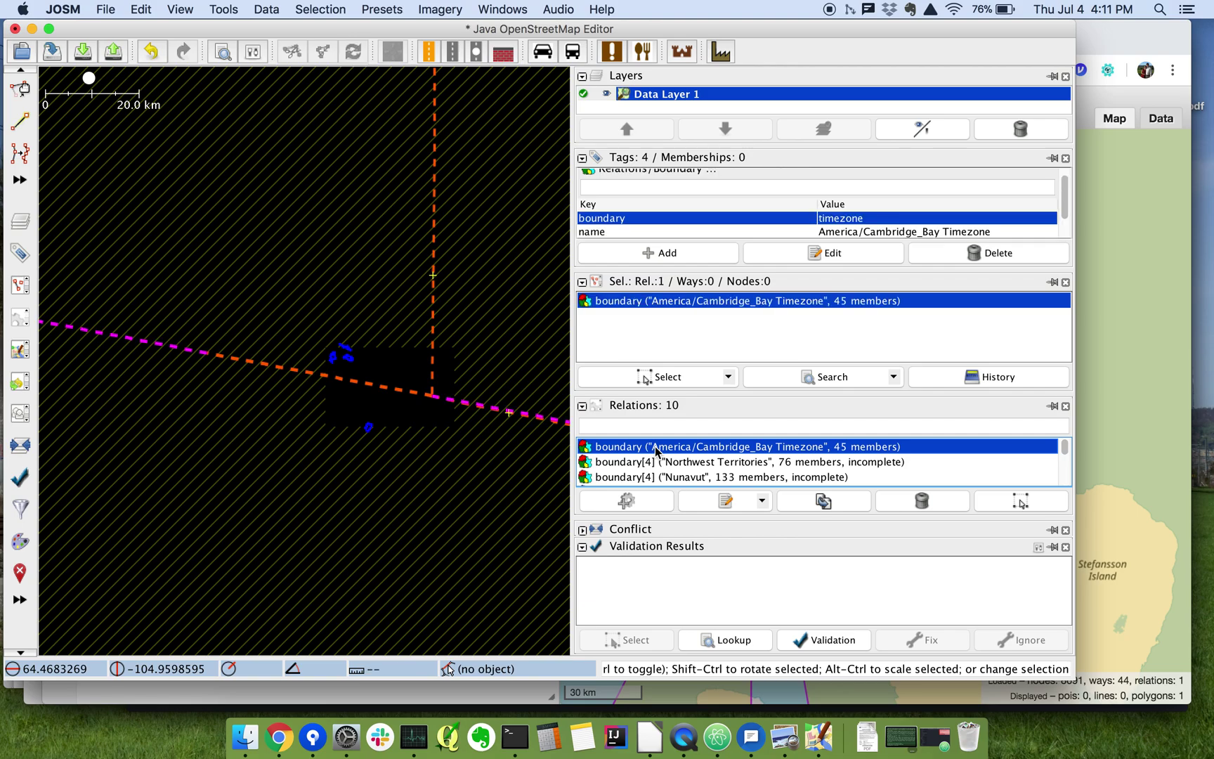
double_click(668, 303)
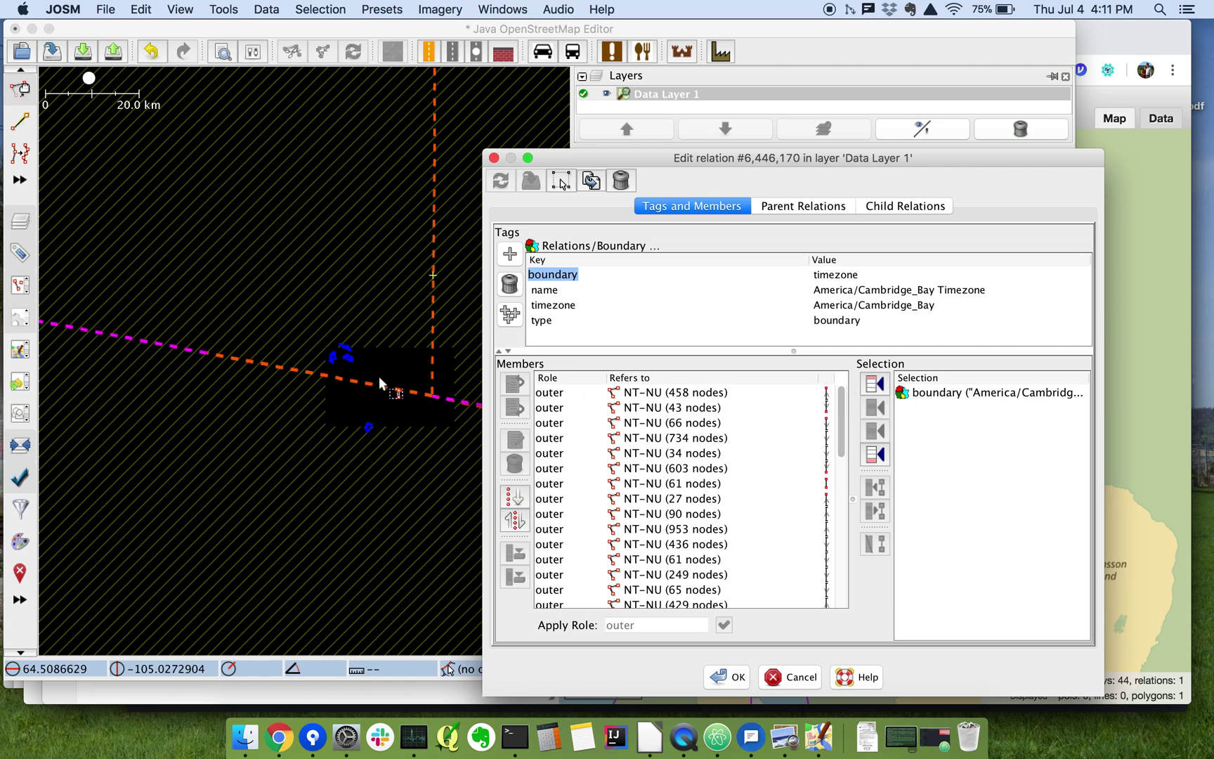
Step: Add the NT-NU (25 nodes) way from the map to the relation, directly before the NT-NU (43 nodes) member
click(338, 380)
click(337, 379)
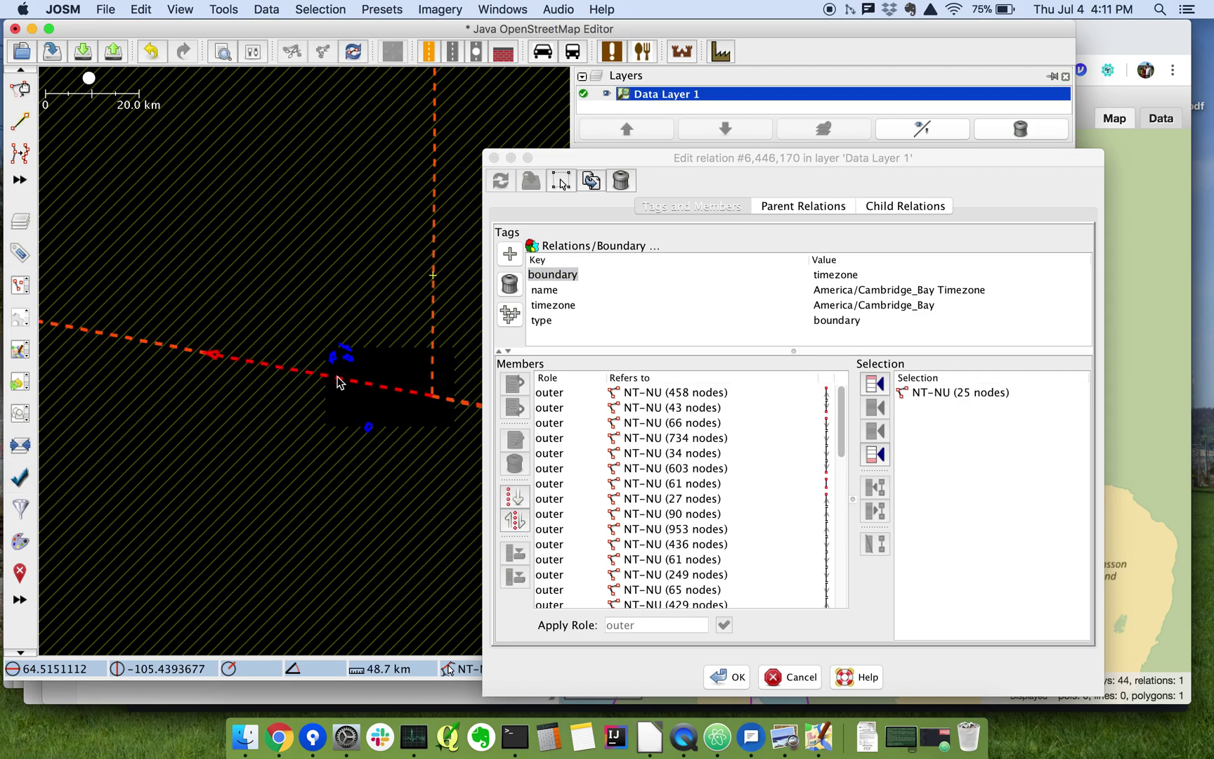
click(927, 397)
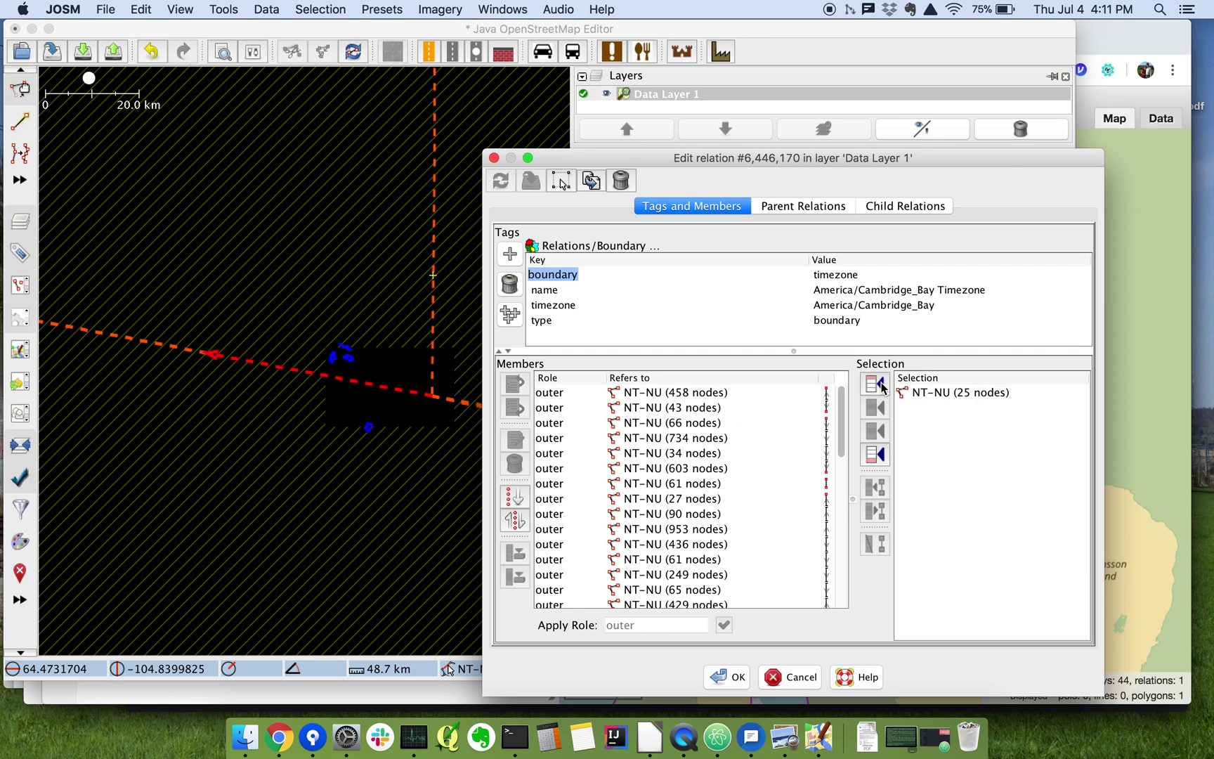
click(710, 412)
click(710, 427)
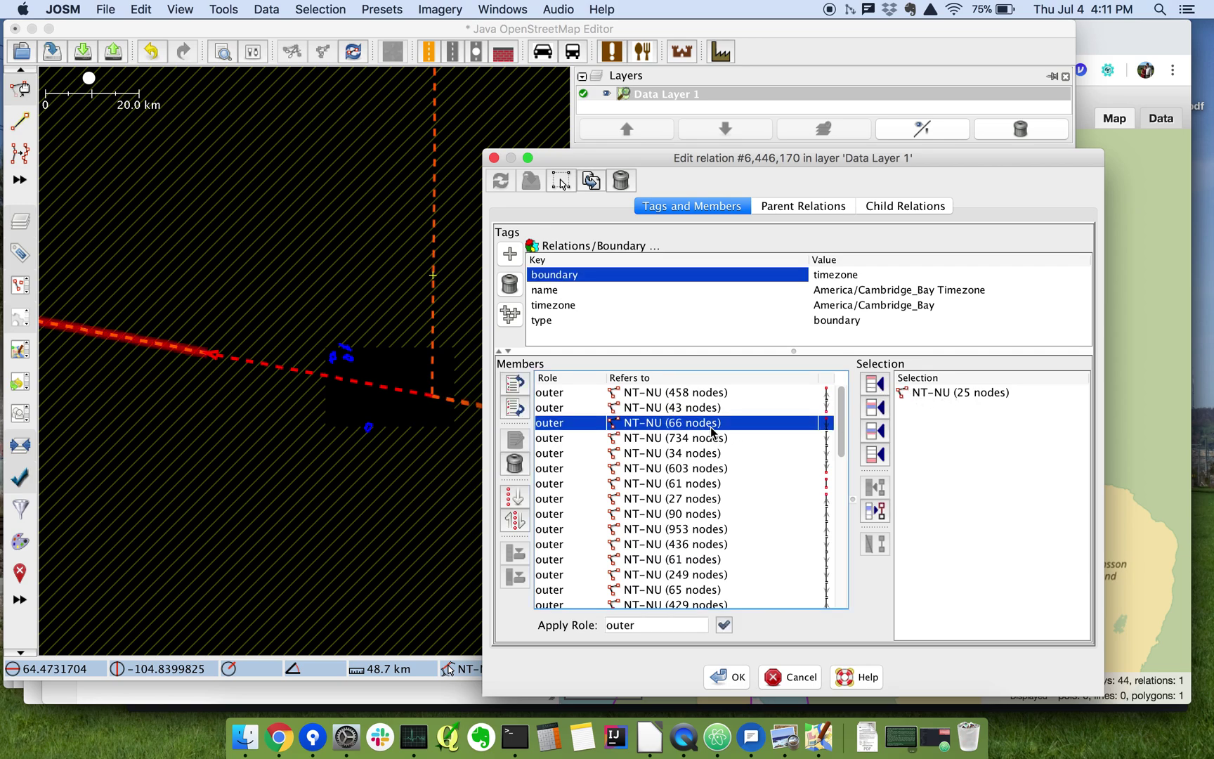
click(710, 409)
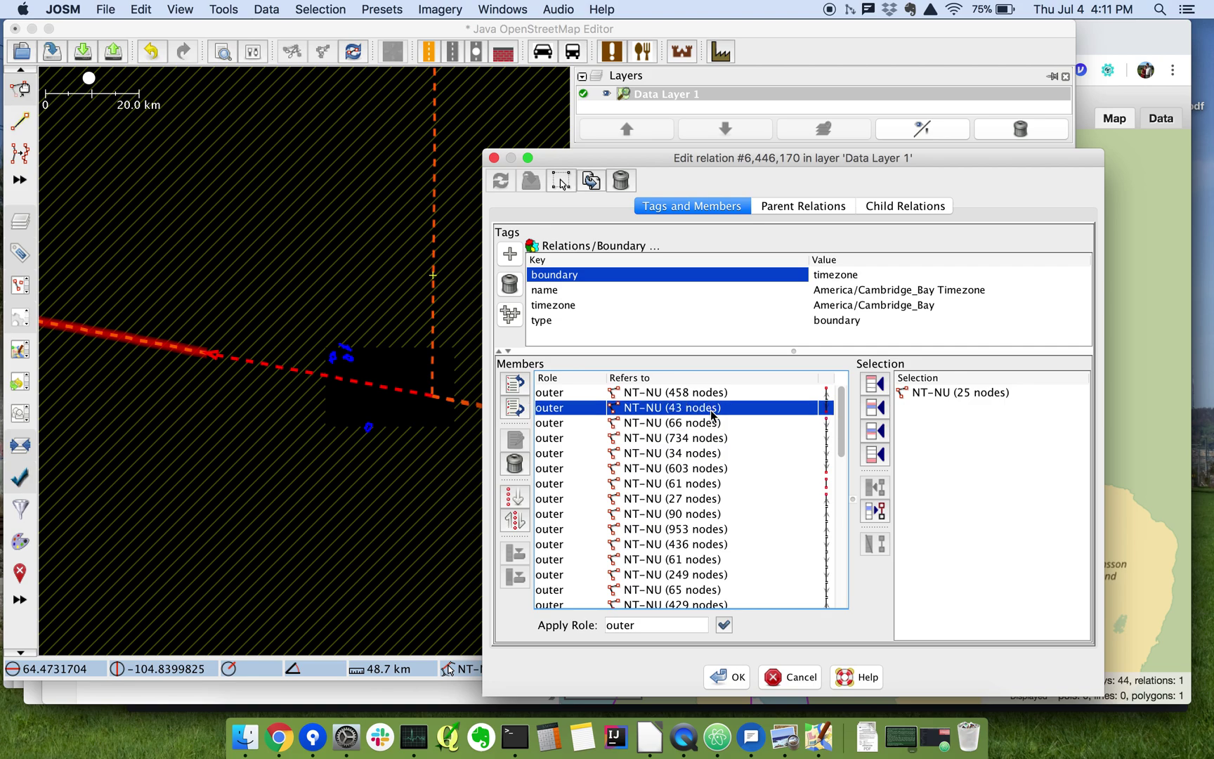
click(882, 409)
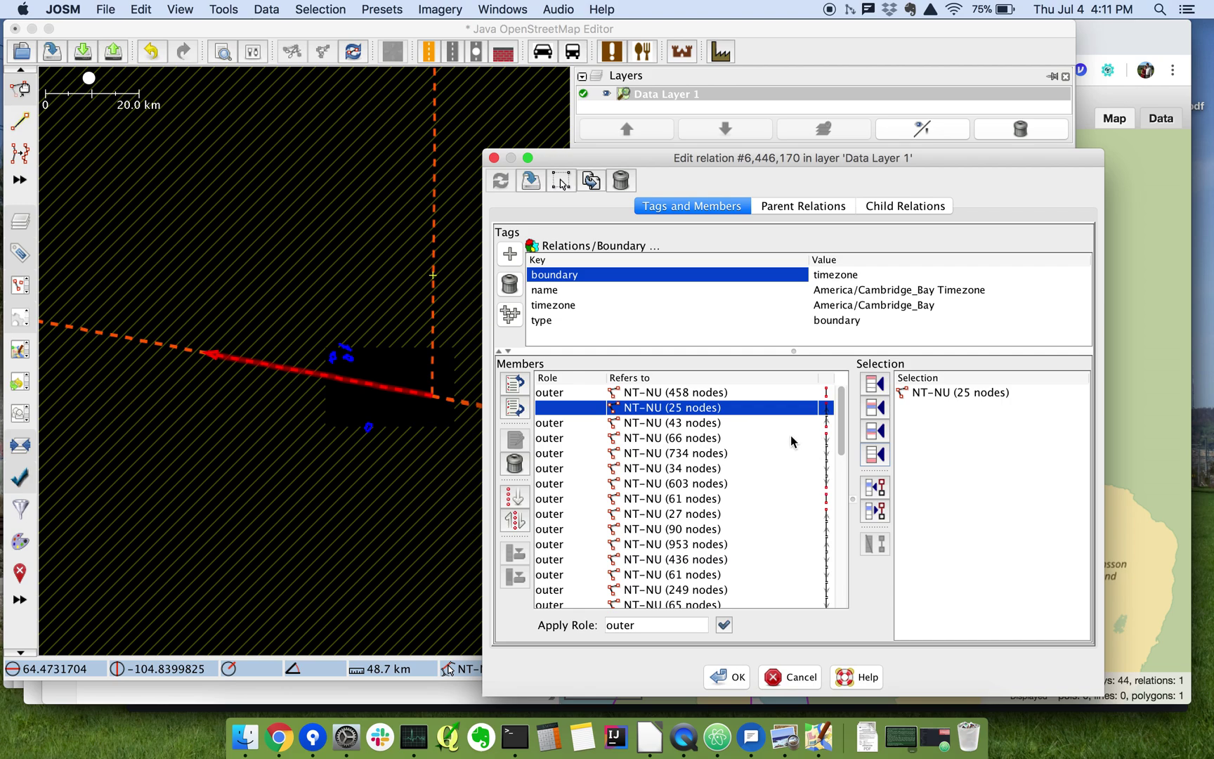
Step: Check the neighbouring members on the map and reverse the order of NT-NU (25 nodes) and NT-NU (43 nodes)
click(711, 394)
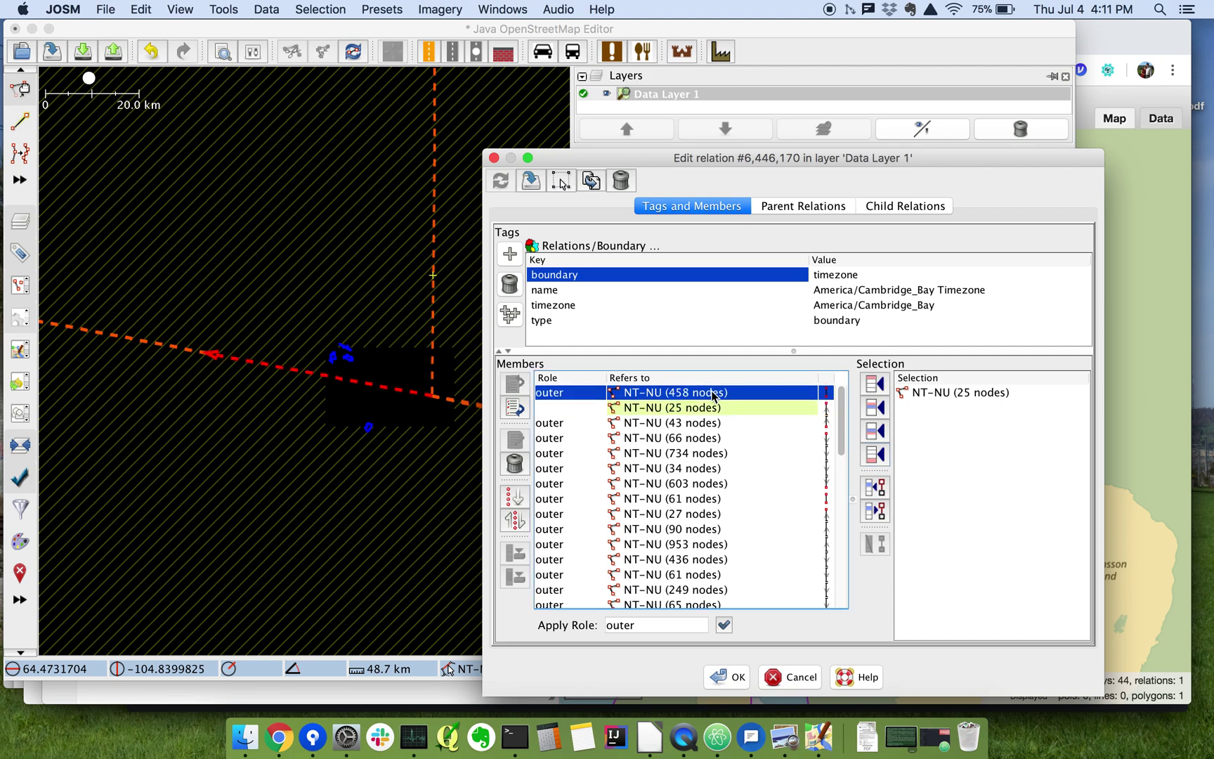
click(713, 407)
click(715, 423)
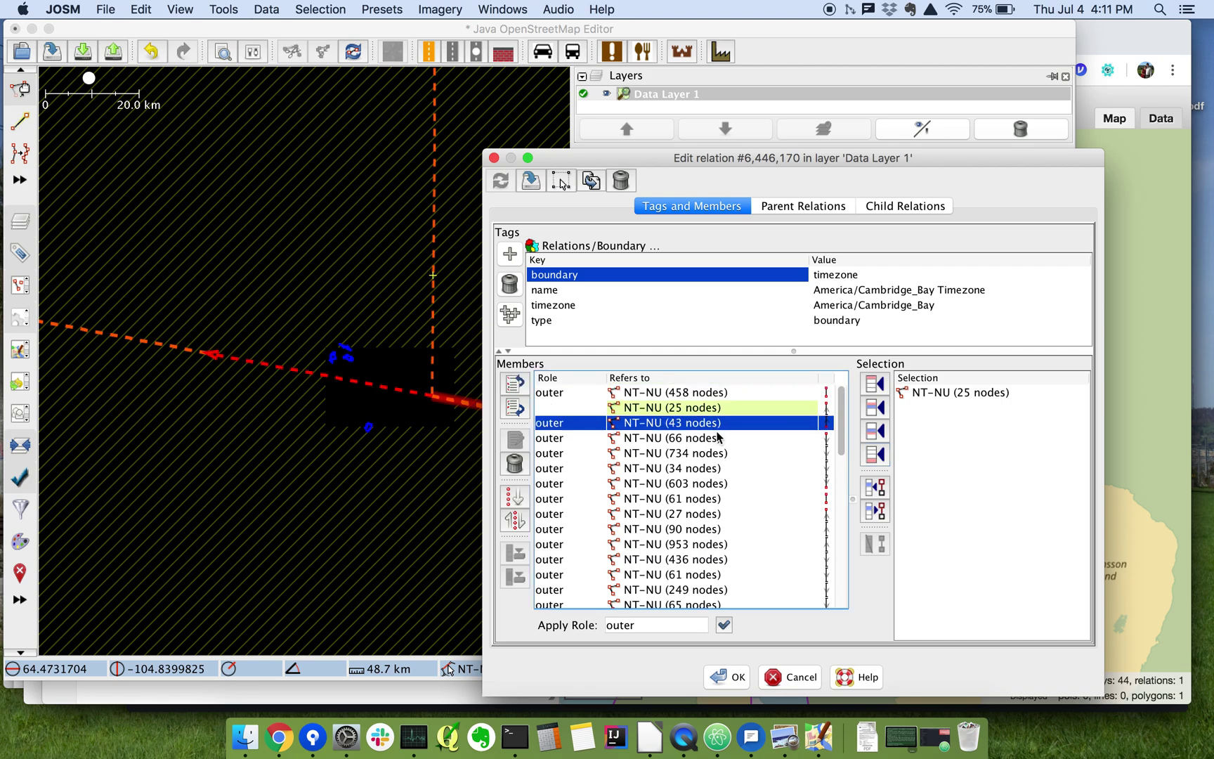
click(708, 409)
click(710, 423)
click(712, 438)
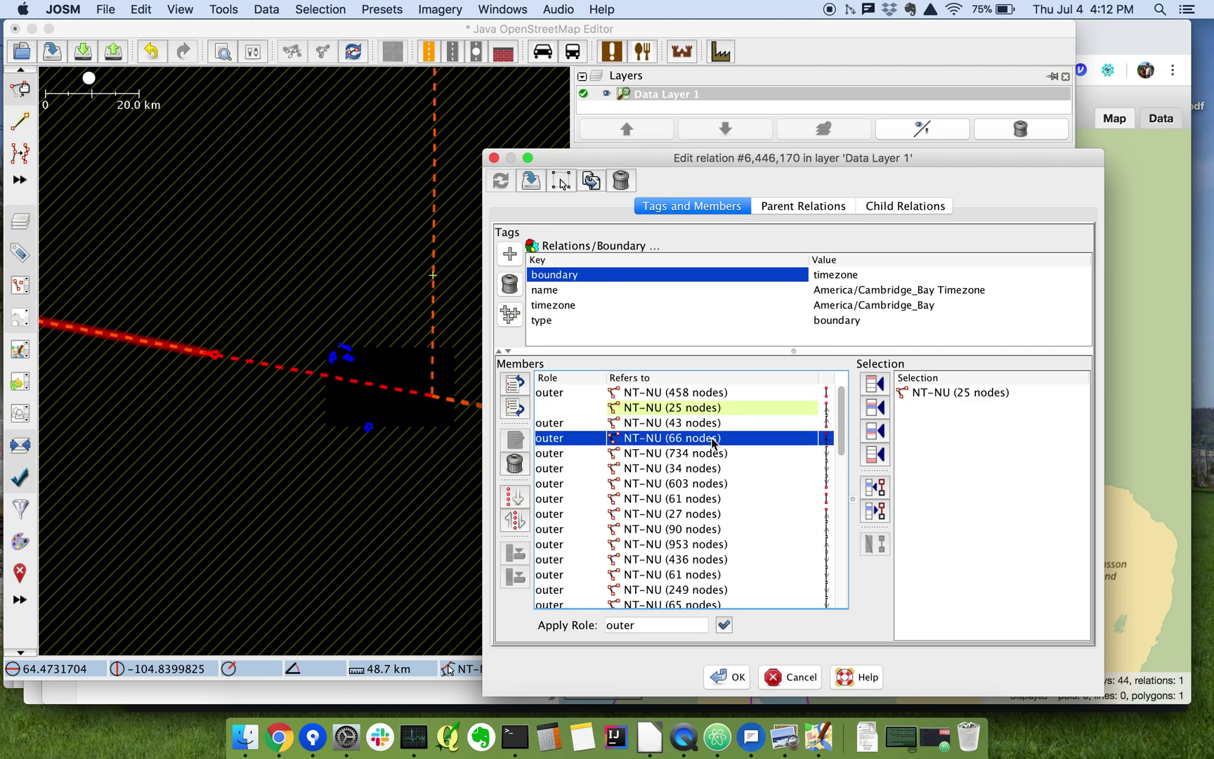
click(713, 423)
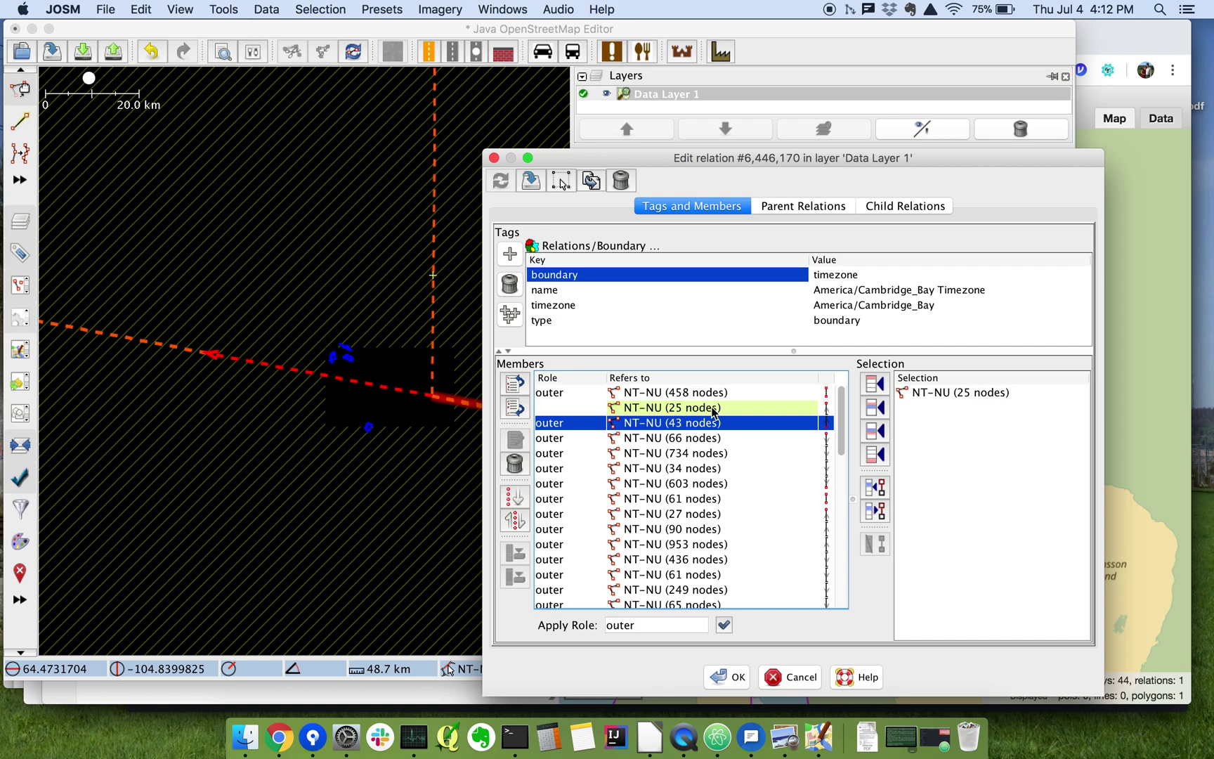
shift+click(714, 408)
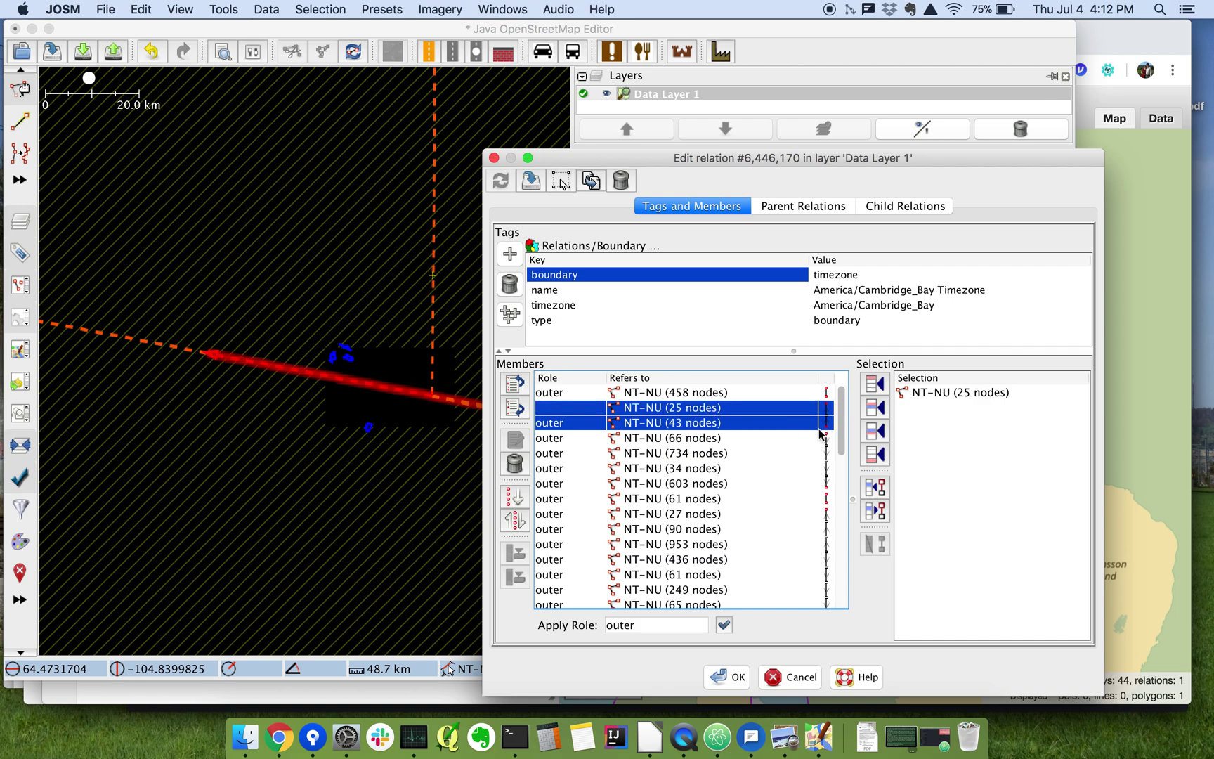
click(513, 524)
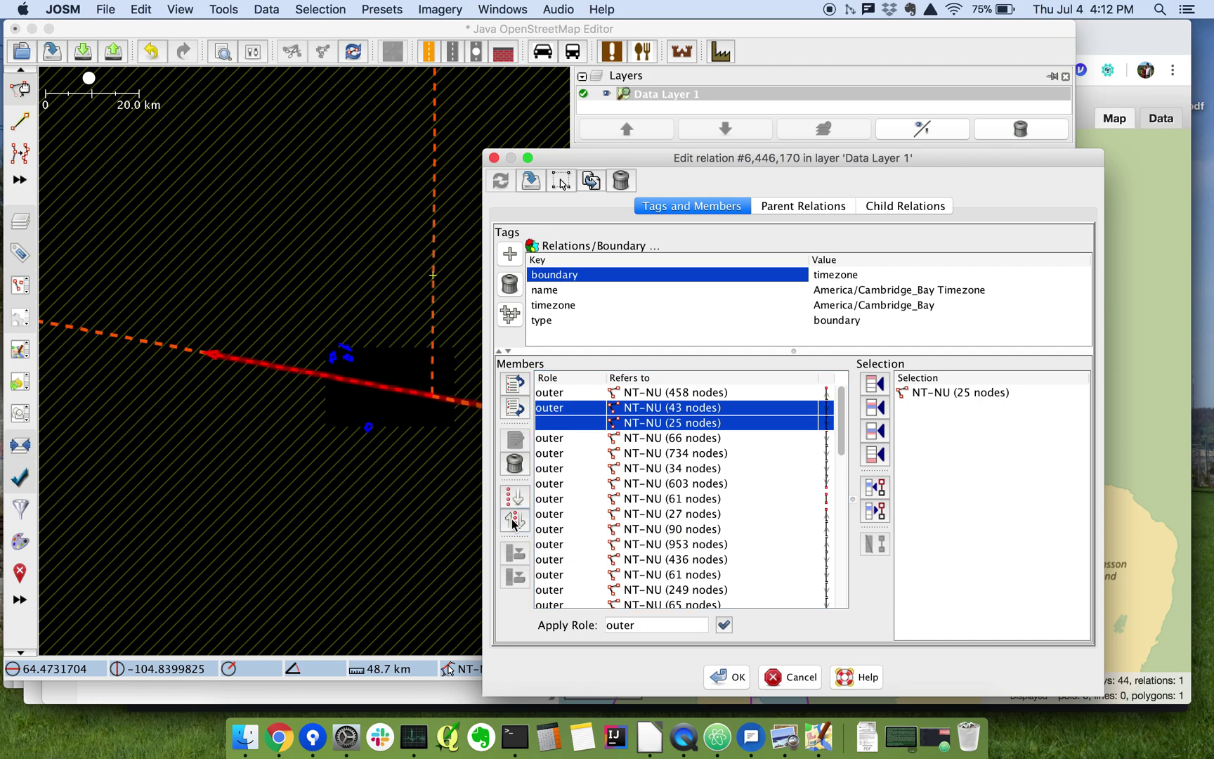
Step: Check the first relation members against the map and assign the outer role to NT-NU (25 nodes)
click(738, 392)
click(733, 408)
click(732, 421)
click(732, 437)
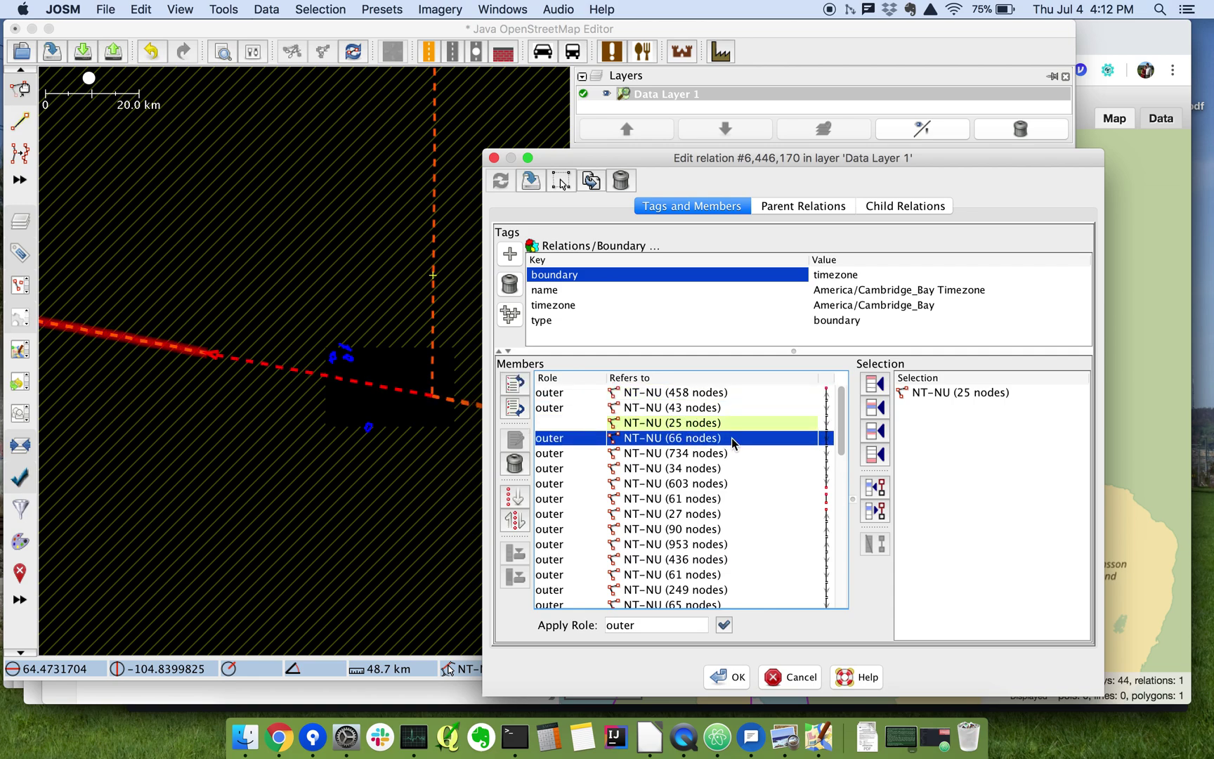
click(732, 425)
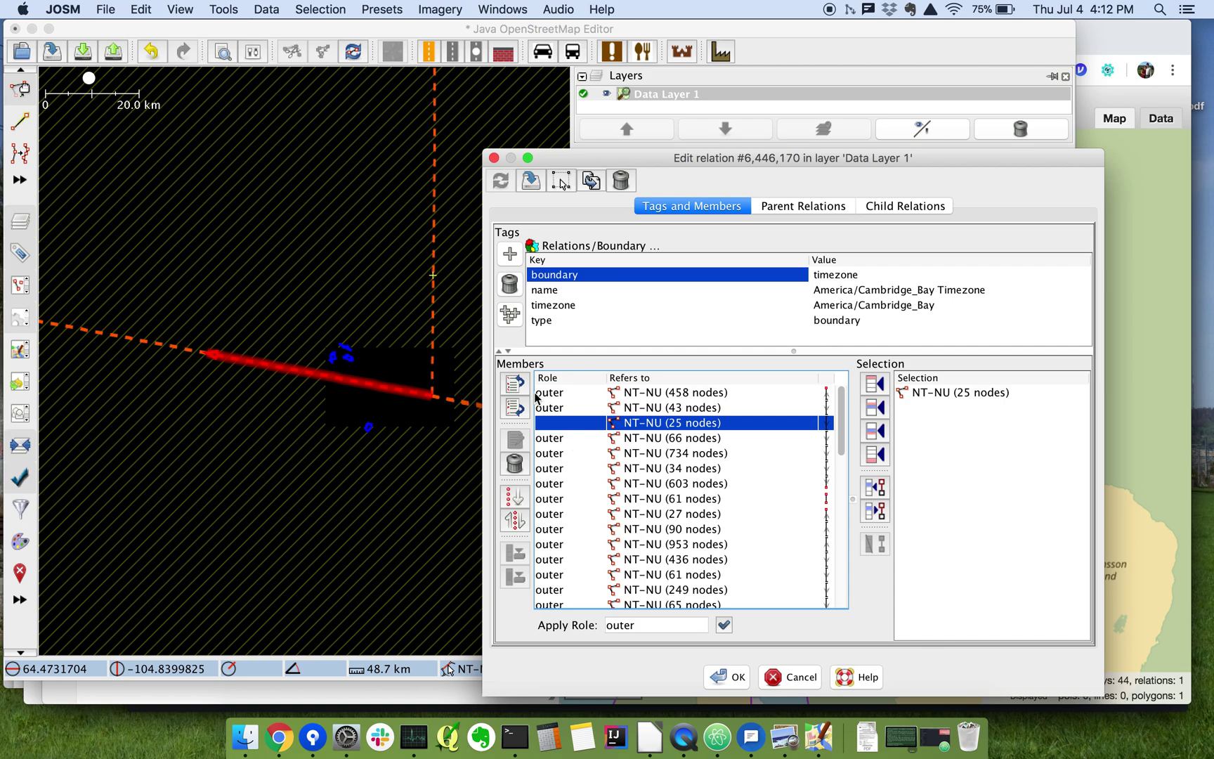
click(723, 624)
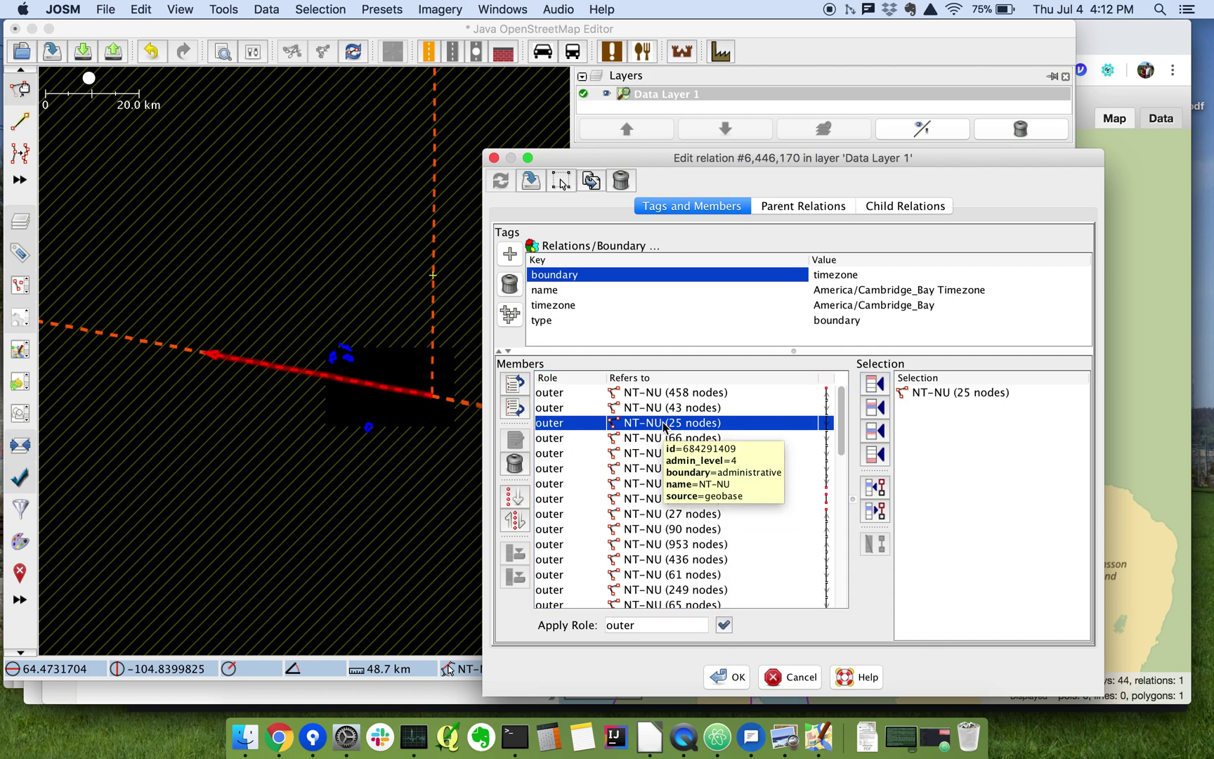
Step: Follow the boundary line northwest on the map to find further gaps and apply the changes to the America/Cambridge_Bay Timezone relation
click(688, 485)
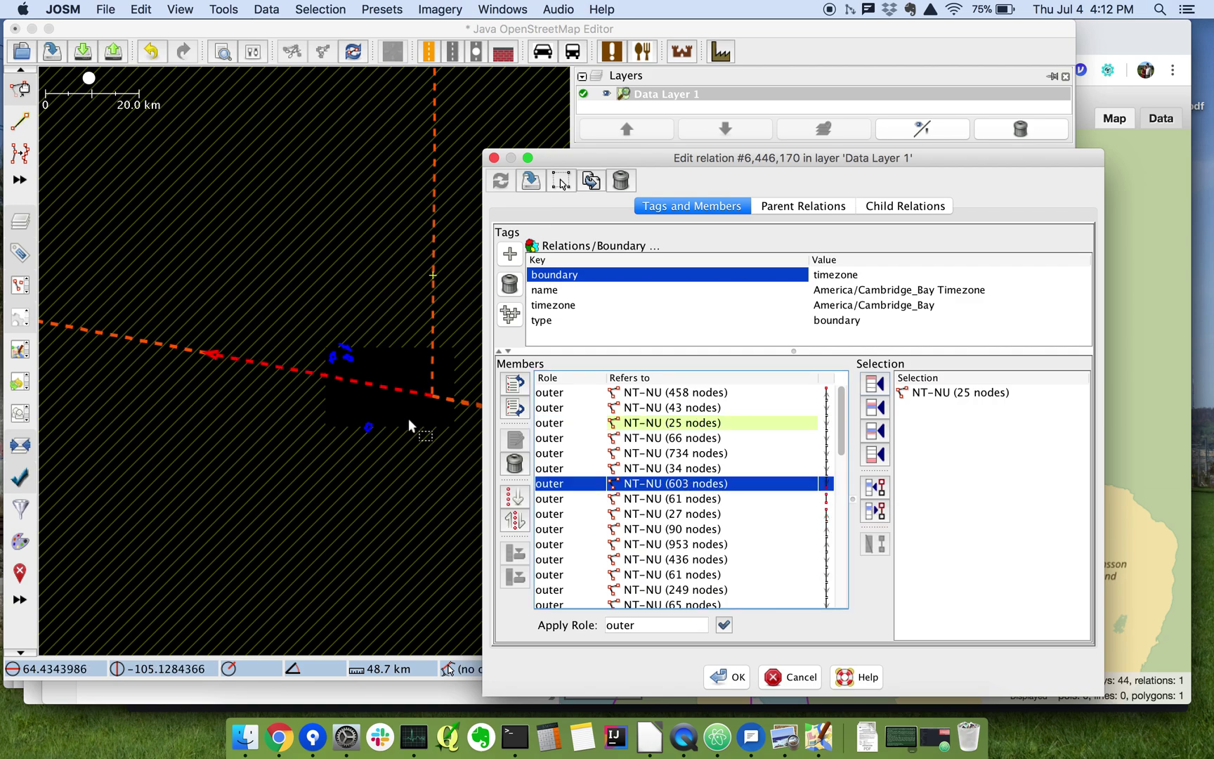
scroll(395, 417, down, 5)
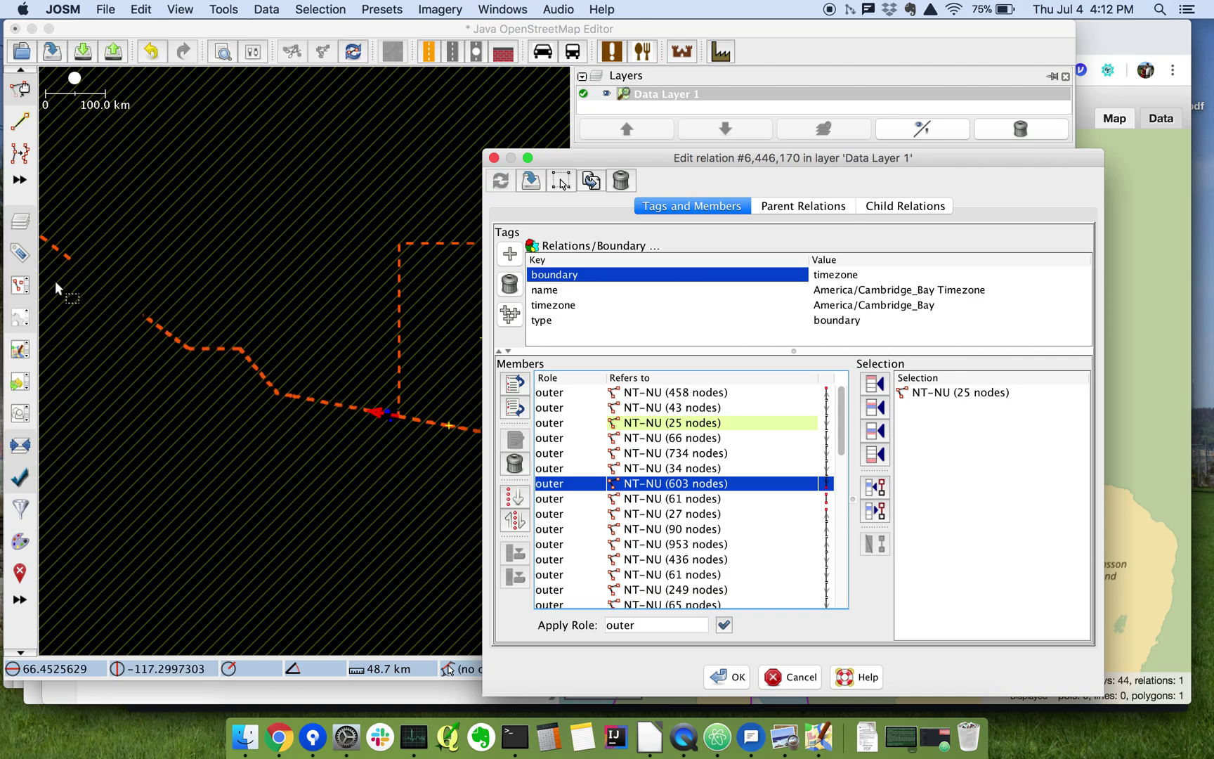
scroll(59, 278, up, 3)
drag(155, 317, 194, 333)
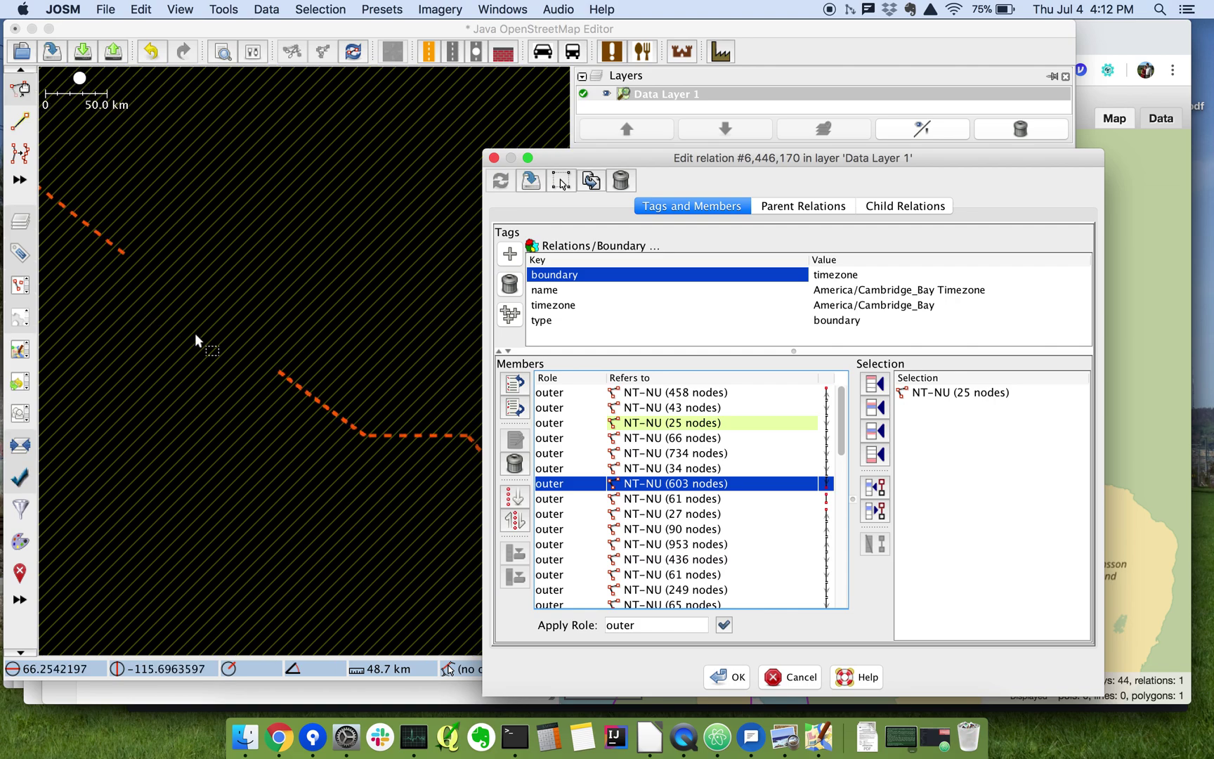
scroll(42, 267, down, 2)
scroll(252, 337, up, 2)
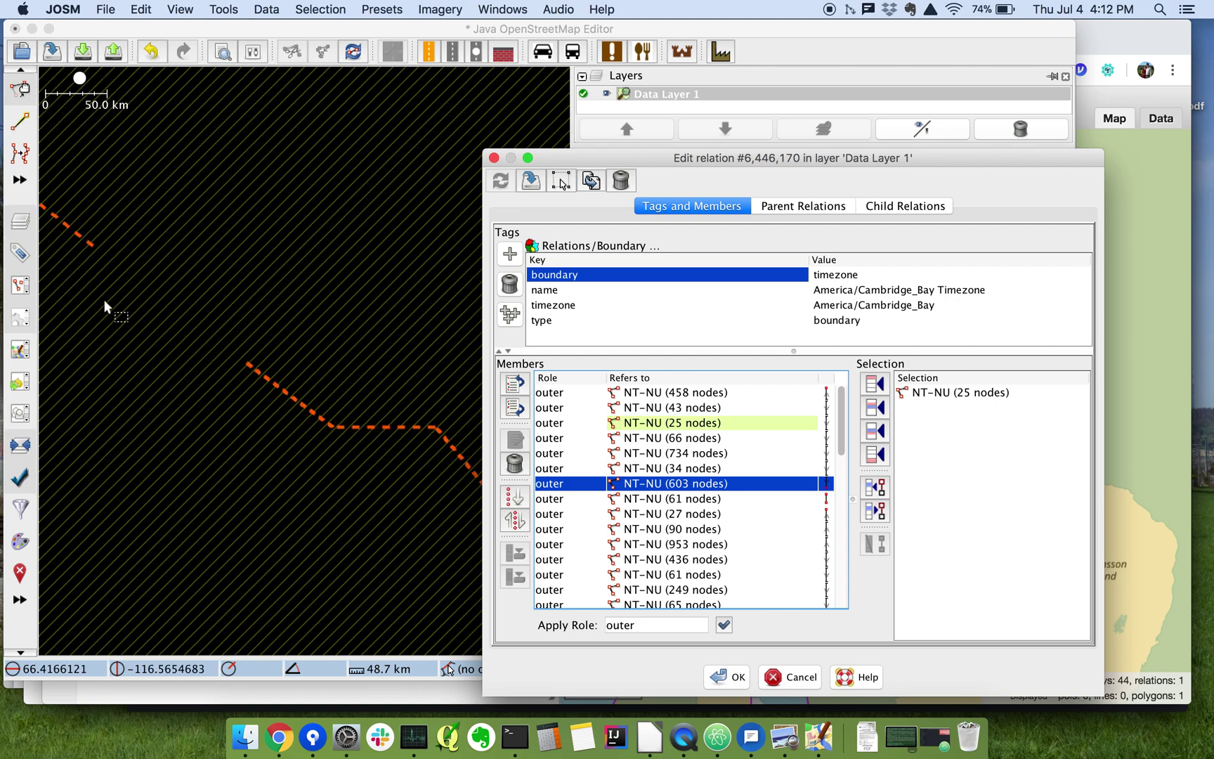
scroll(447, 503, down, 2)
scroll(176, 353, up, 2)
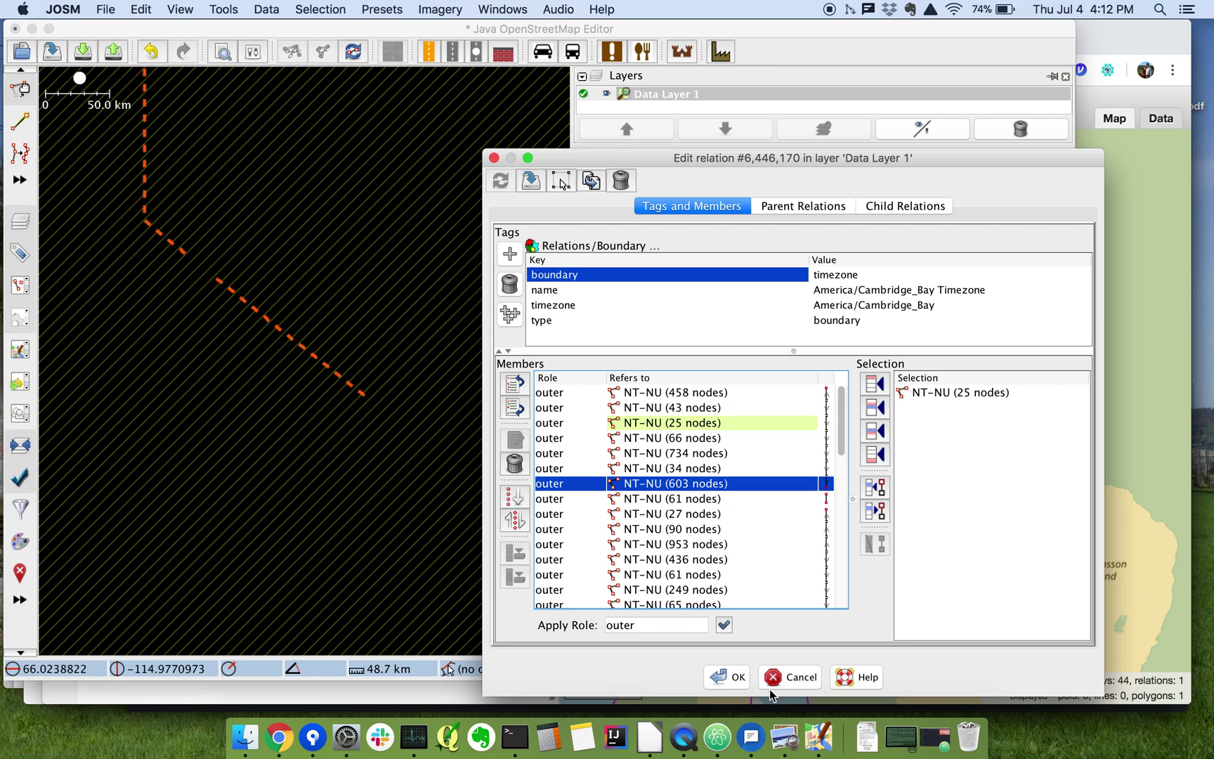
click(727, 676)
Step: Download OpenStreetMap data for a small rectangle on the NT-NU border east of Great Bear Lake, where the boundary line is interrupted
scroll(408, 504, up, 1)
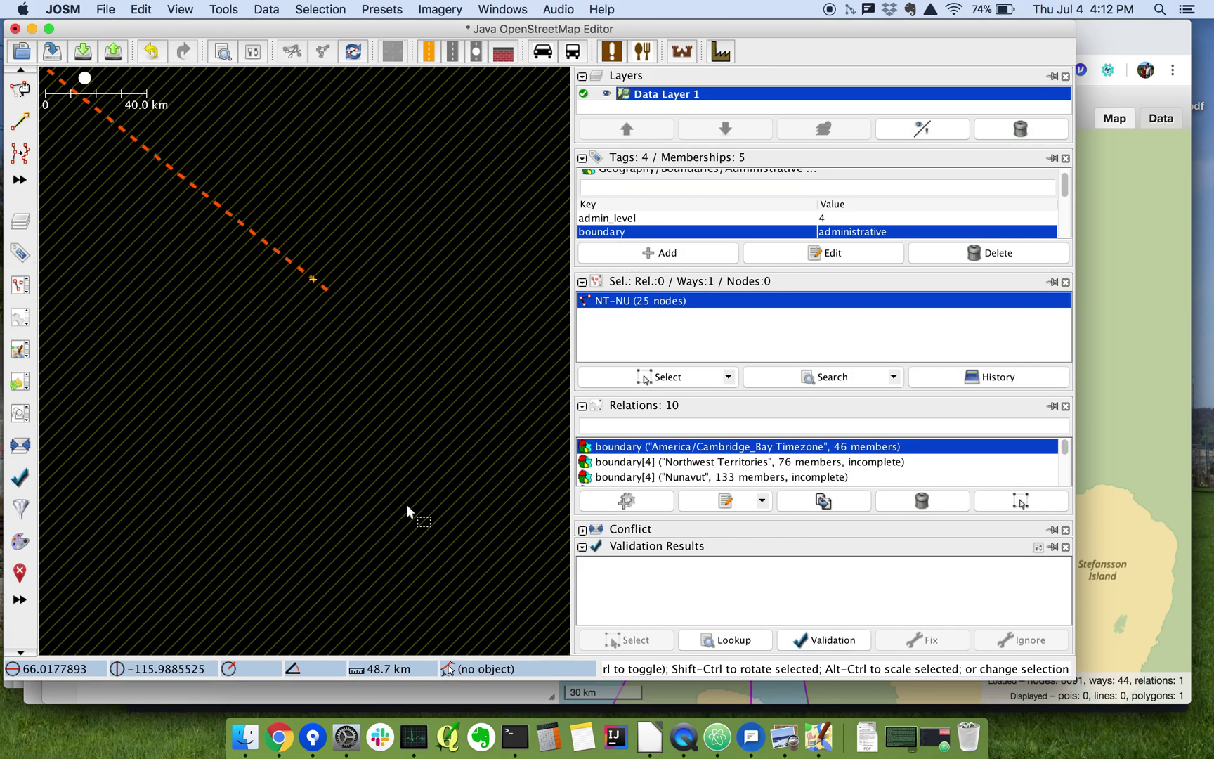
scroll(119, 463, down, 2)
scroll(208, 446, up, 2)
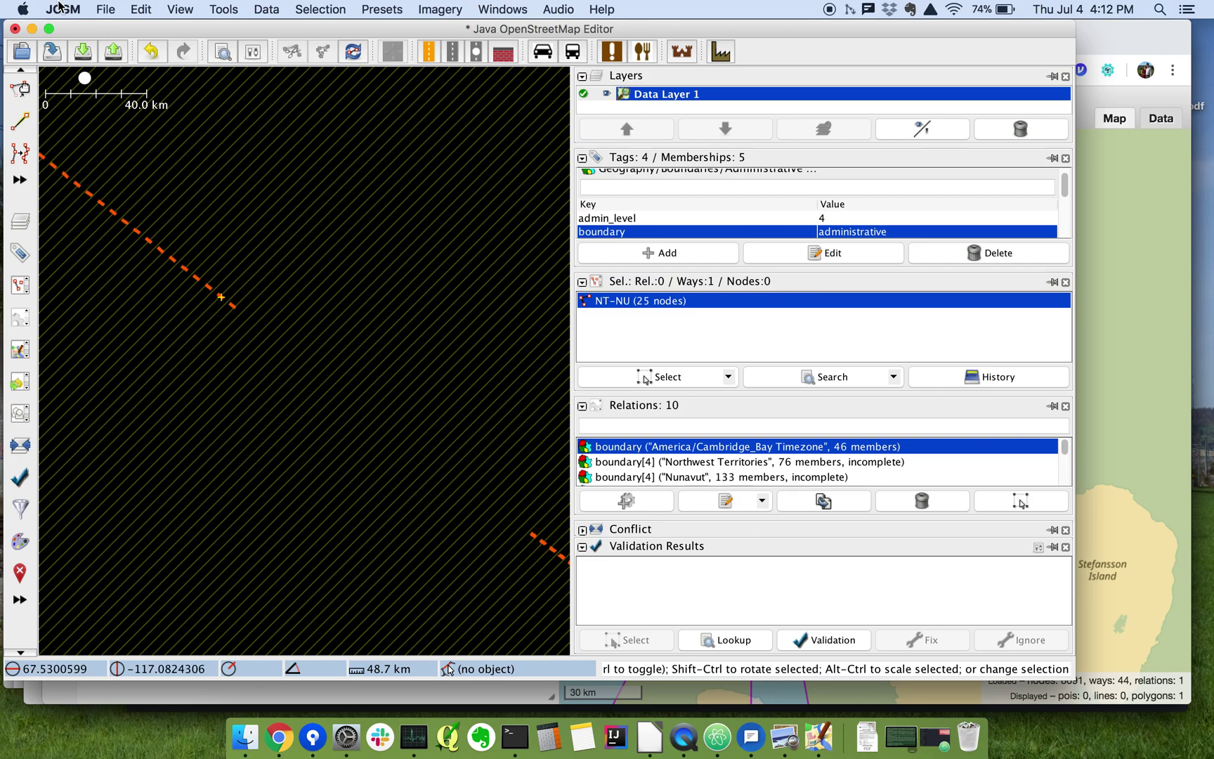
click(84, 54)
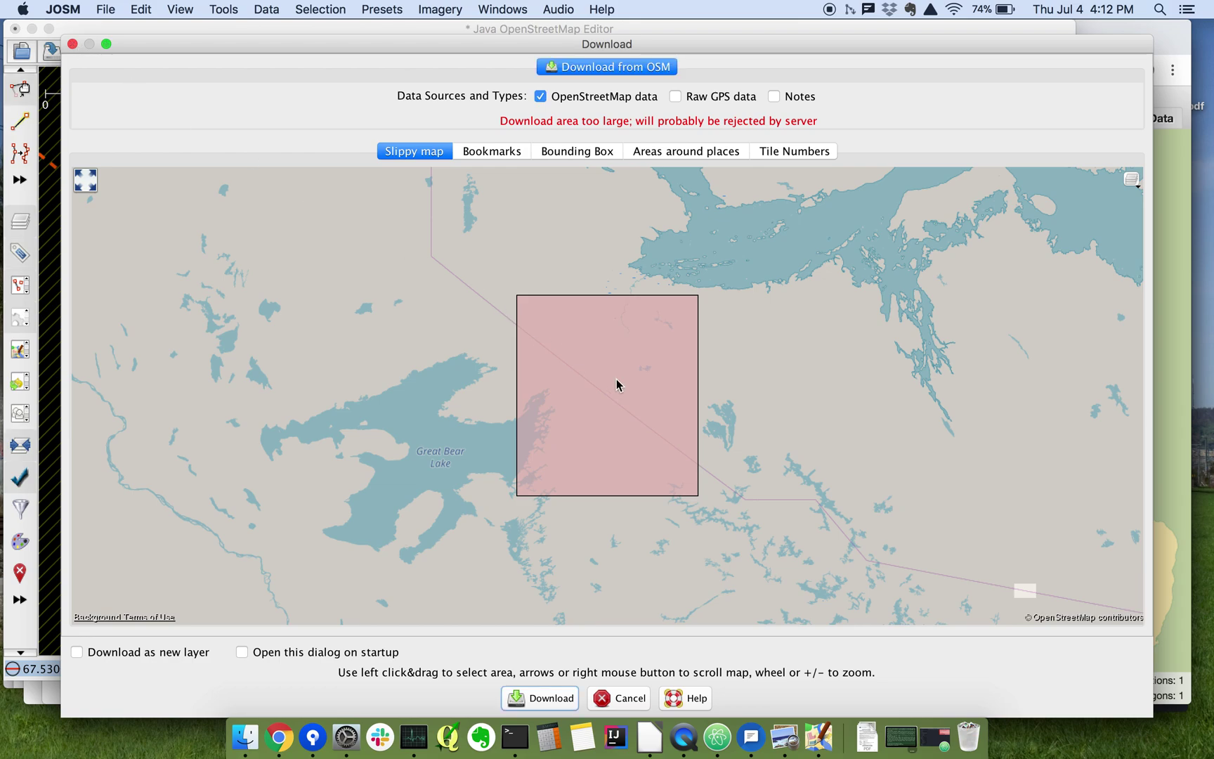
drag(586, 373, 614, 403)
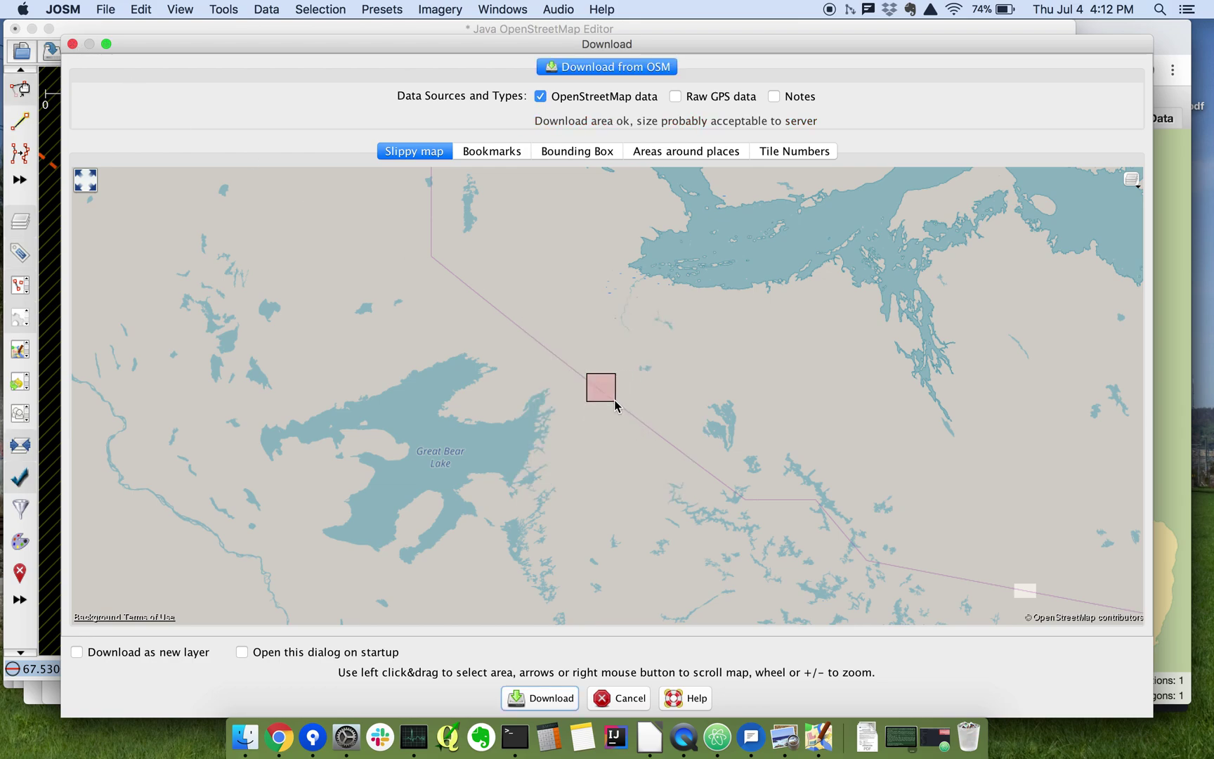
click(541, 699)
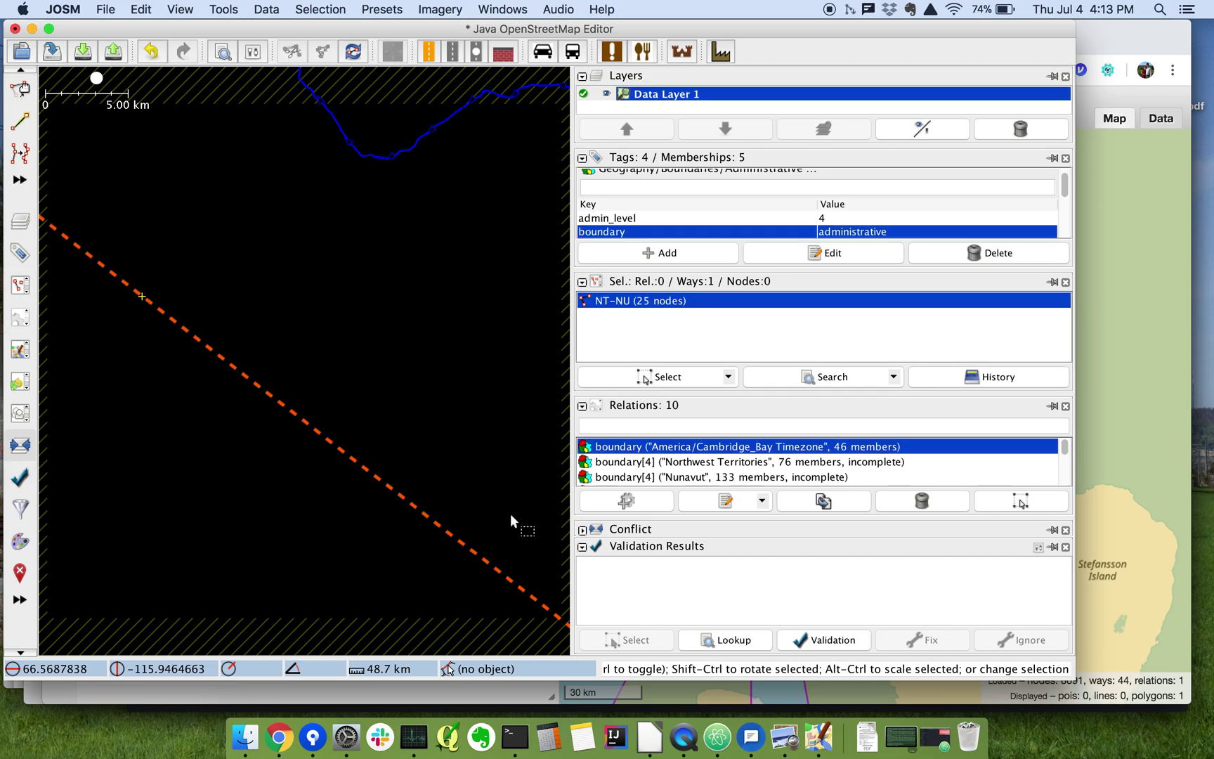
Step: Inspect the boundary around the downloaded area and open the America/Cambridge_Bay Timezone relation for editing
scroll(481, 508, down, 1)
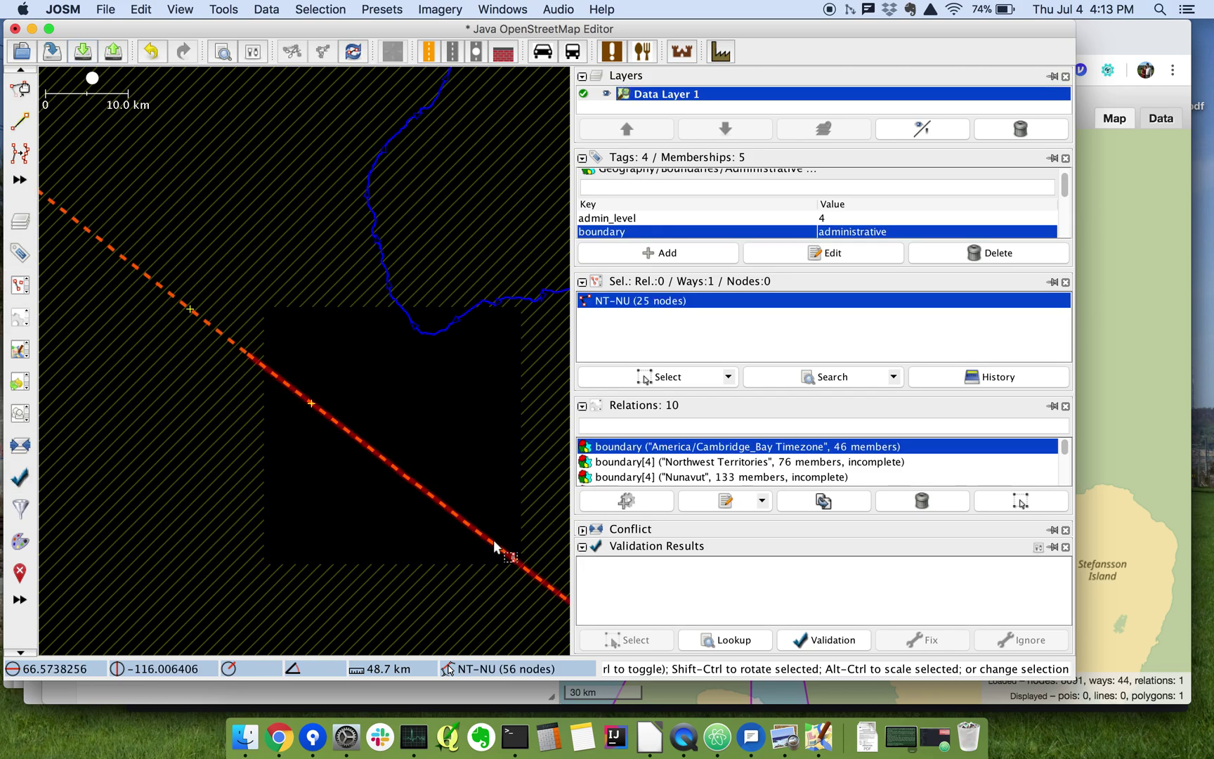
scroll(253, 472, down, 3)
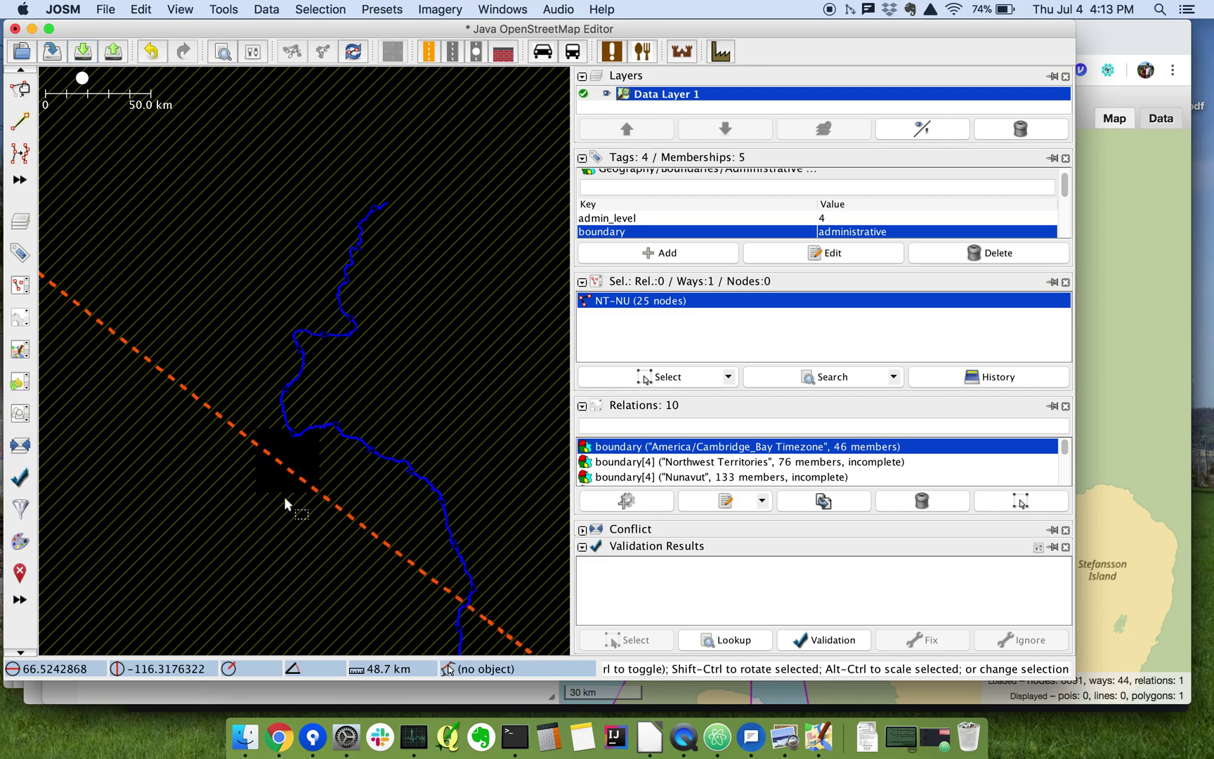
scroll(282, 494, down, 2)
scroll(275, 493, up, 2)
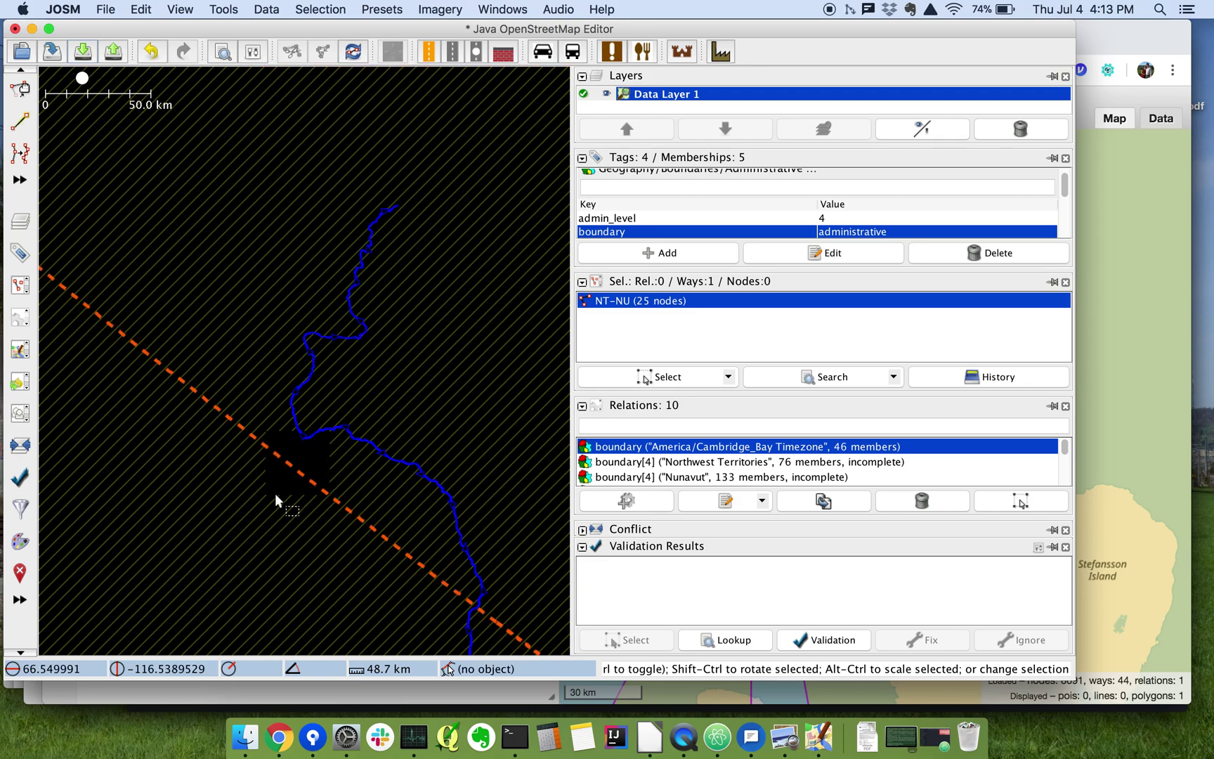
double_click(653, 448)
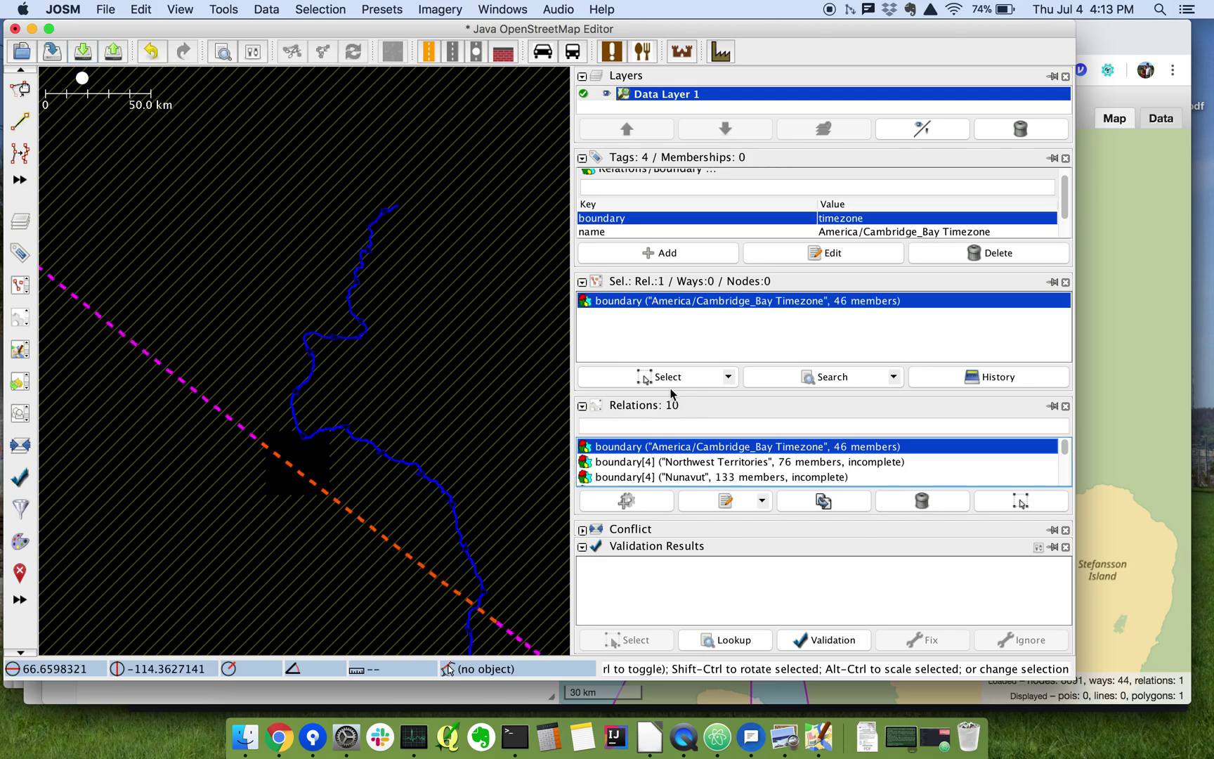
double_click(691, 302)
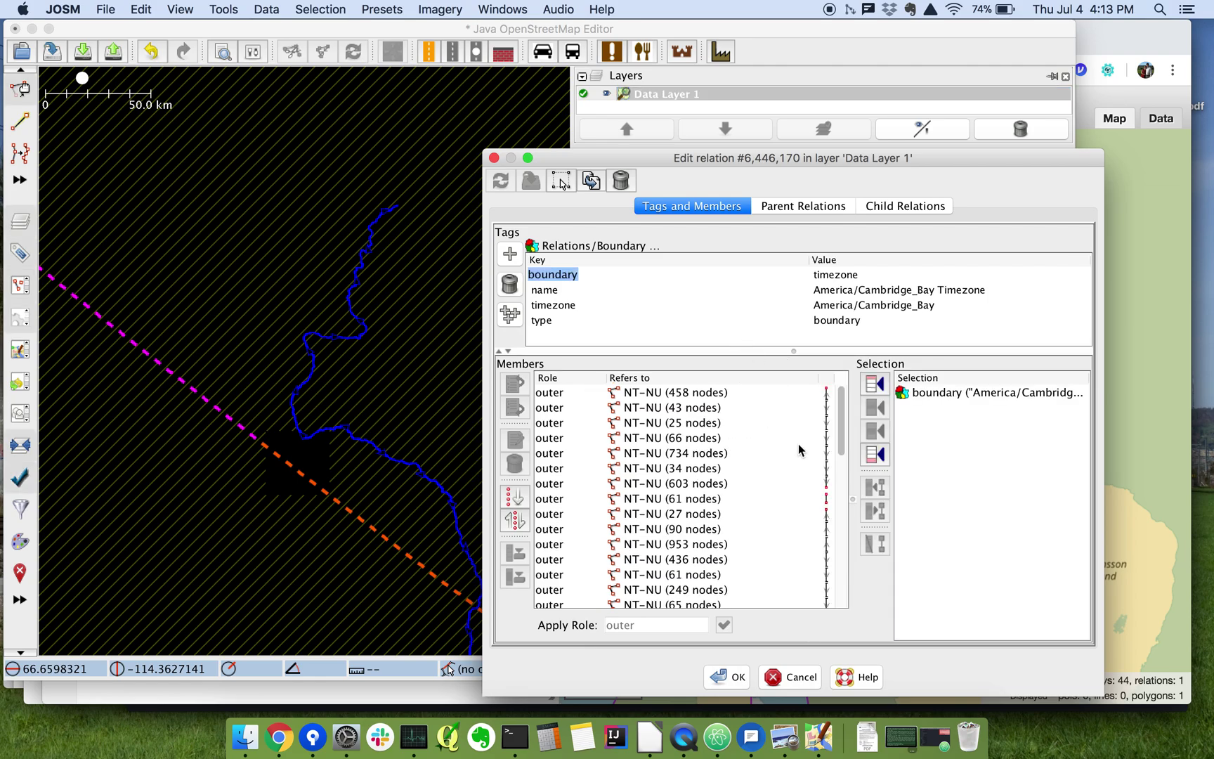
Step: Add the NT-NU (56 nodes) way from the map to the relation, directly before the NT-NU (603 nodes) member
click(294, 460)
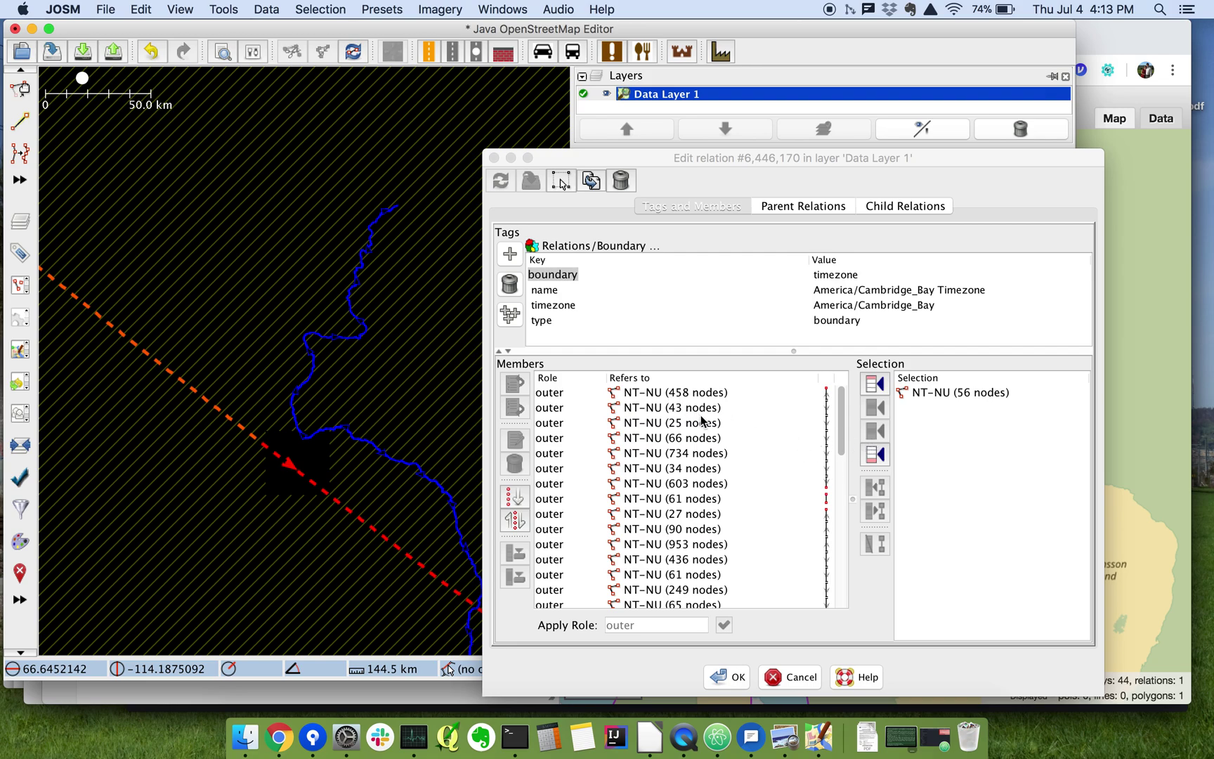
click(691, 489)
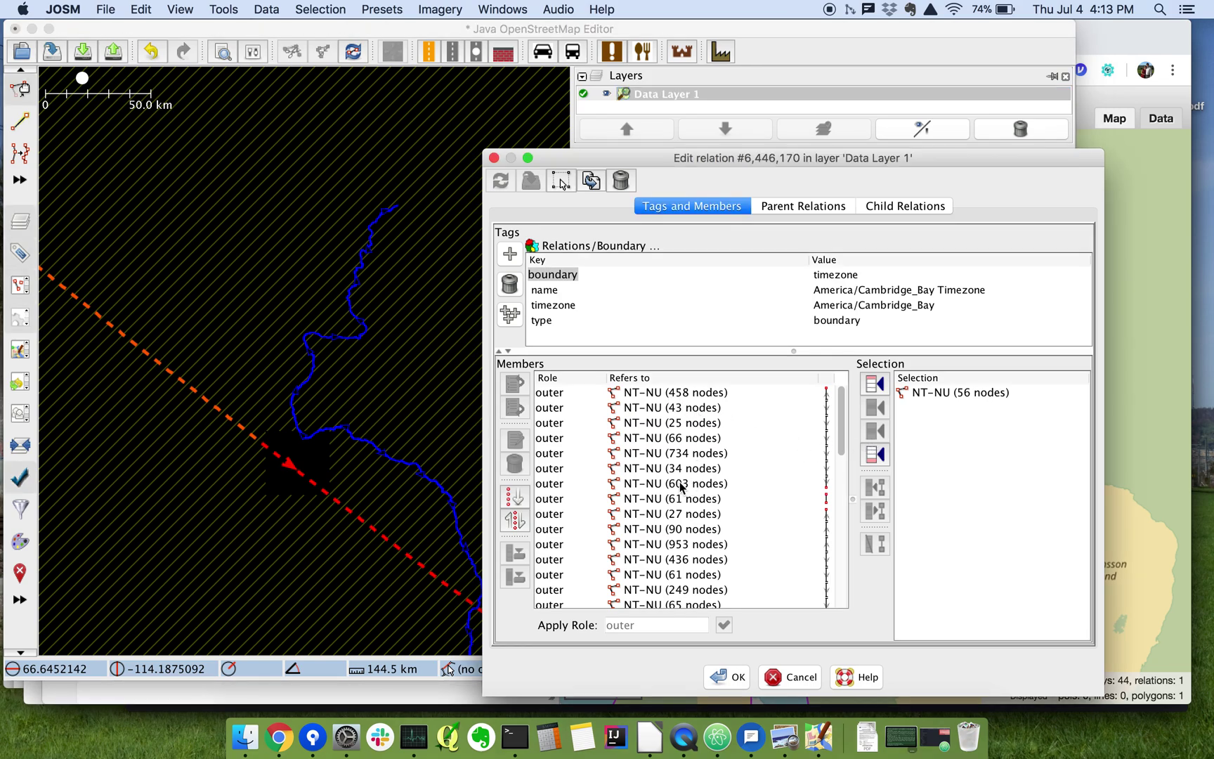
click(668, 484)
click(679, 500)
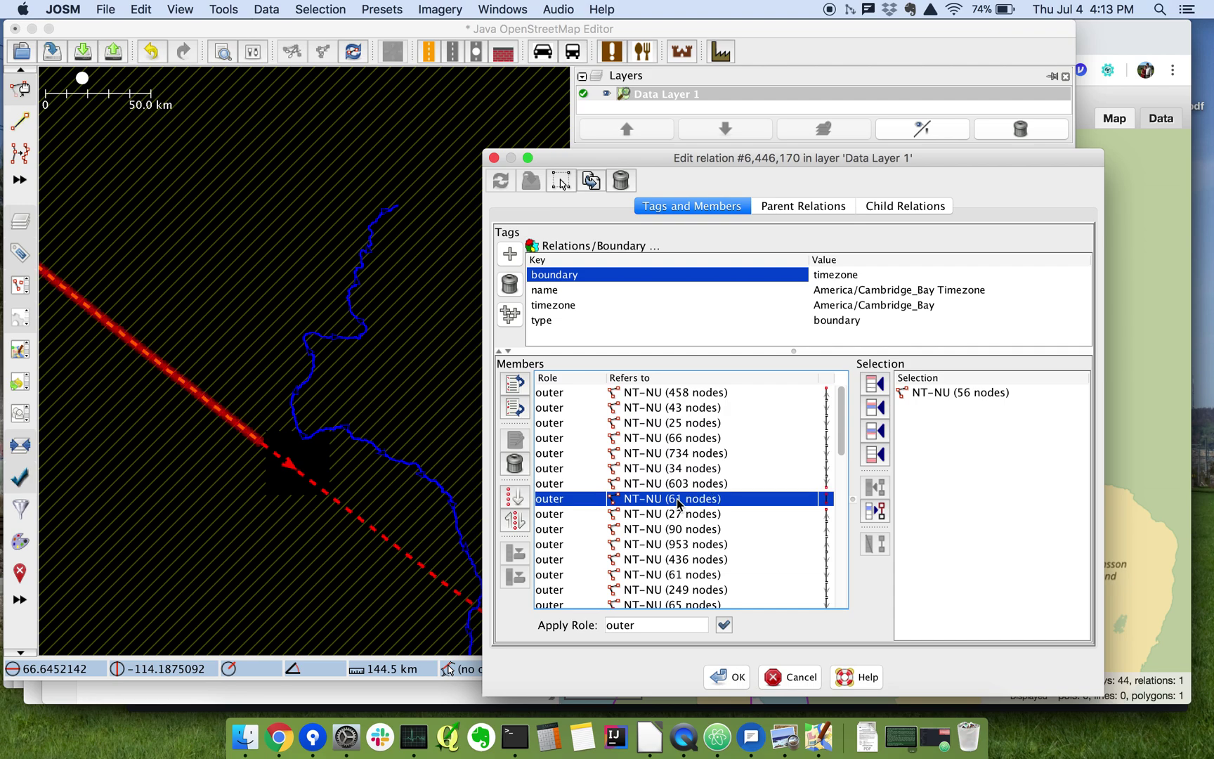
click(685, 485)
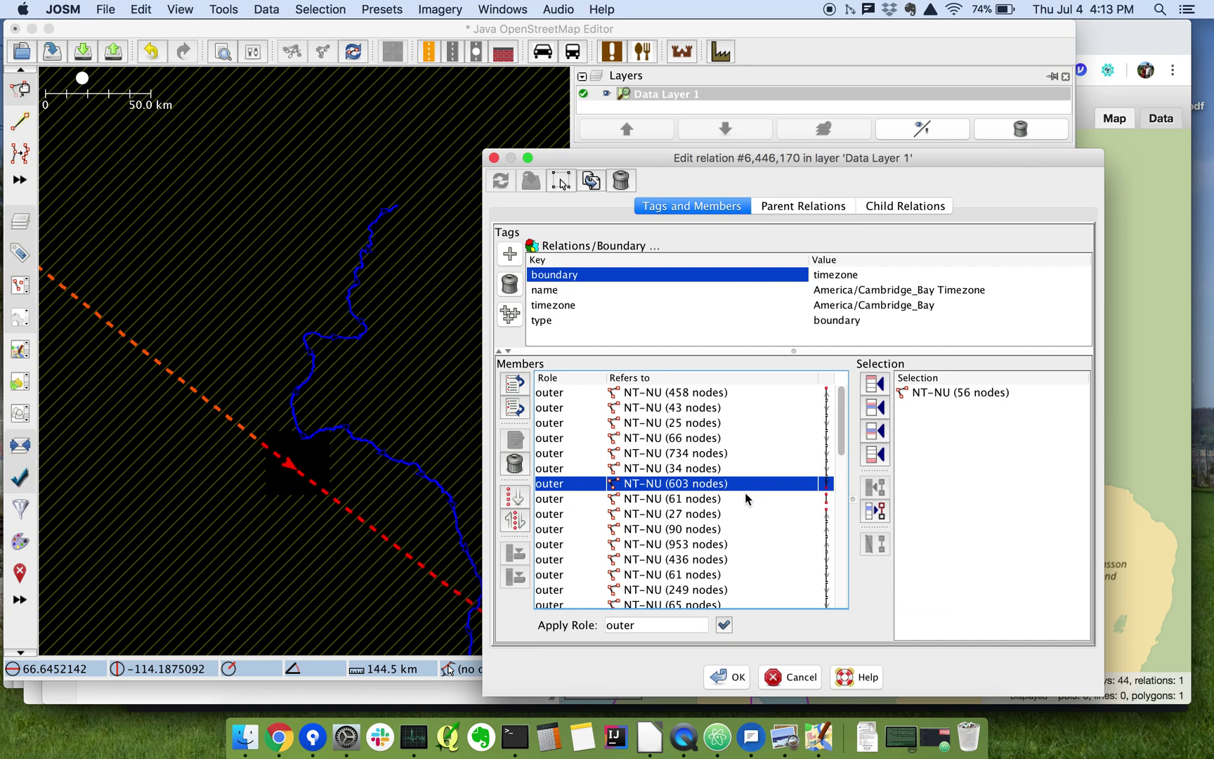
click(880, 411)
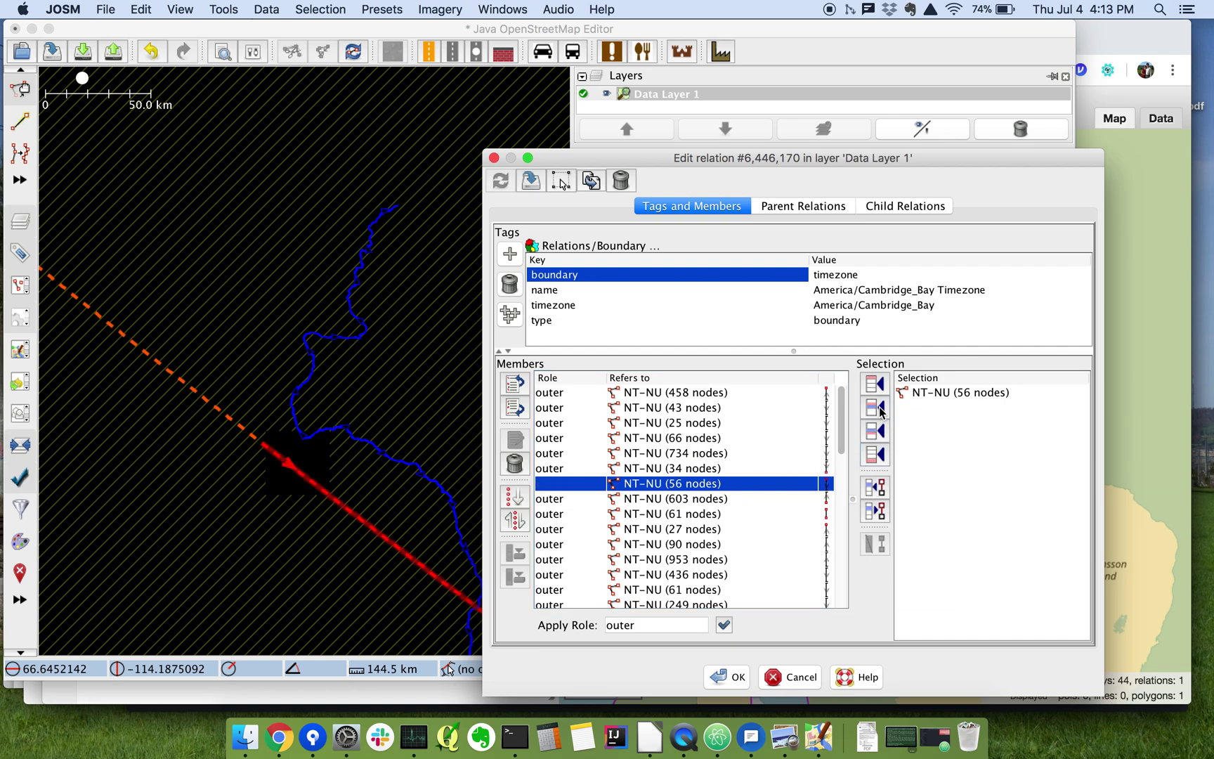
Step: Reverse the order of the NT-NU (56 nodes) and NT-NU (603 nodes) members
click(798, 499)
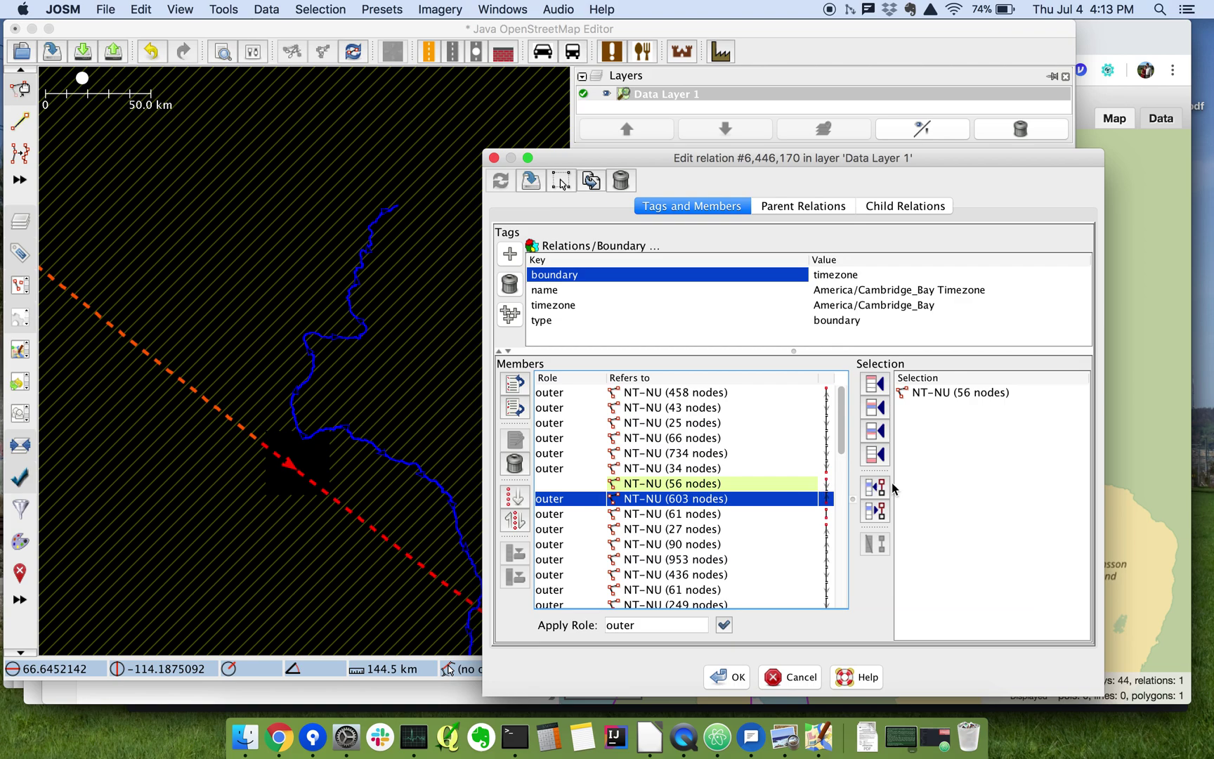
shift+click(736, 484)
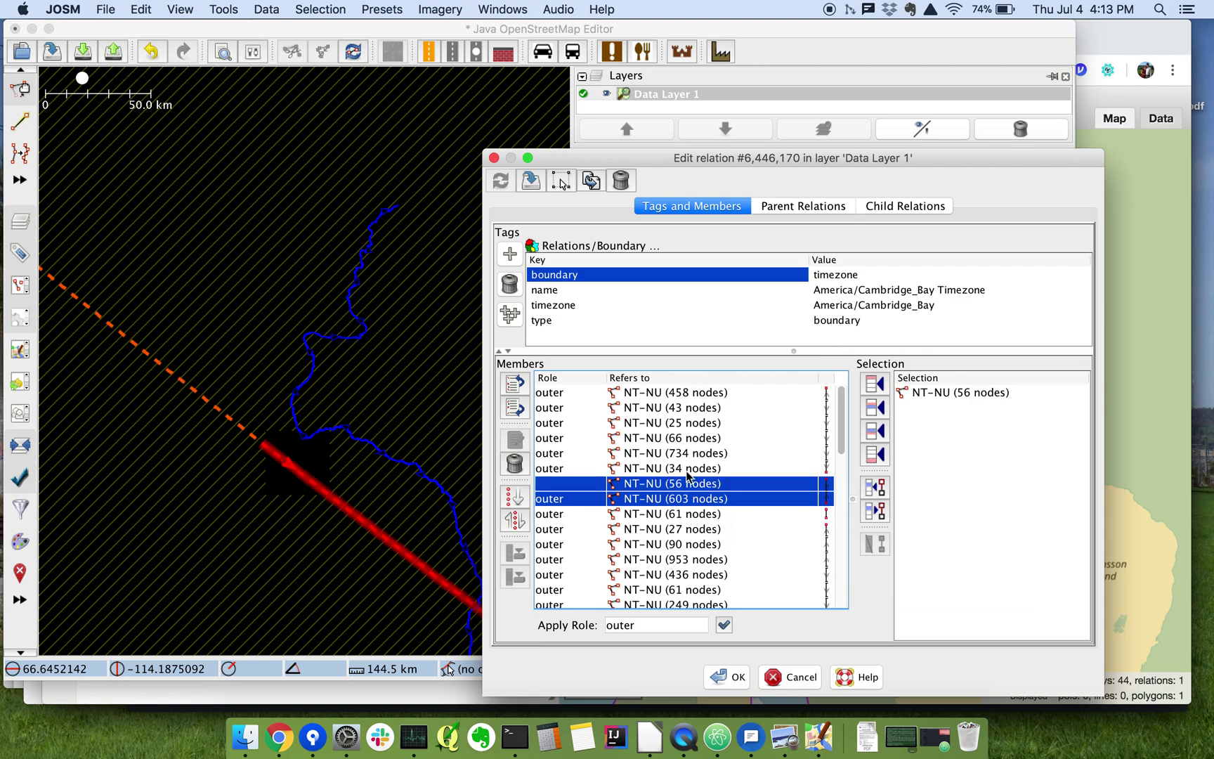
click(522, 526)
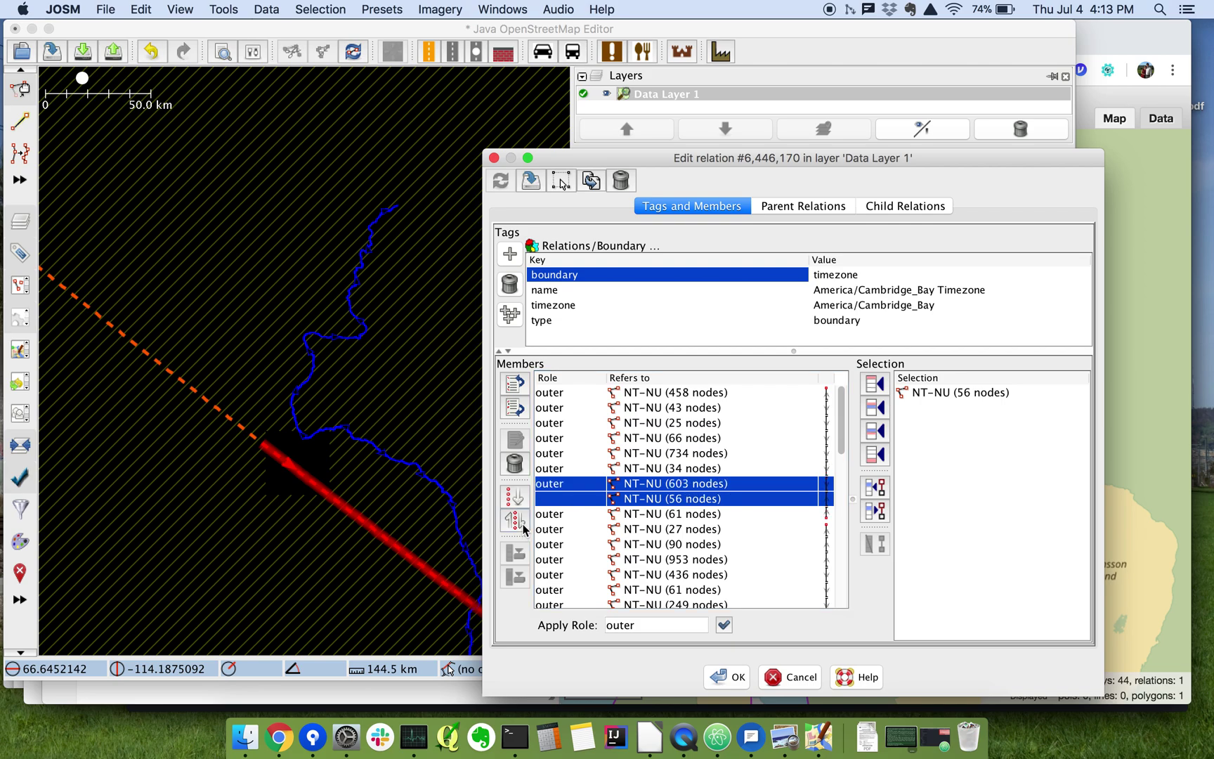
click(754, 469)
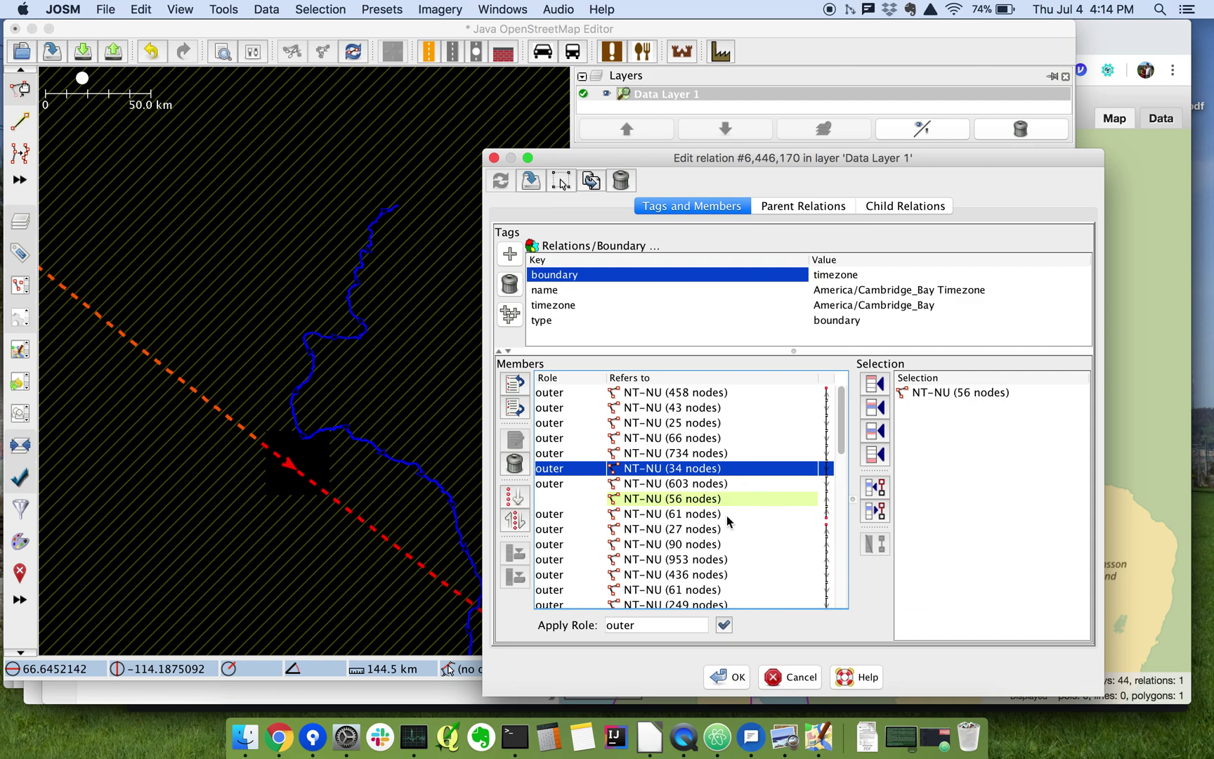
Step: Assign the outer role to the NT-NU (56 nodes) member
mouse_move(739, 515)
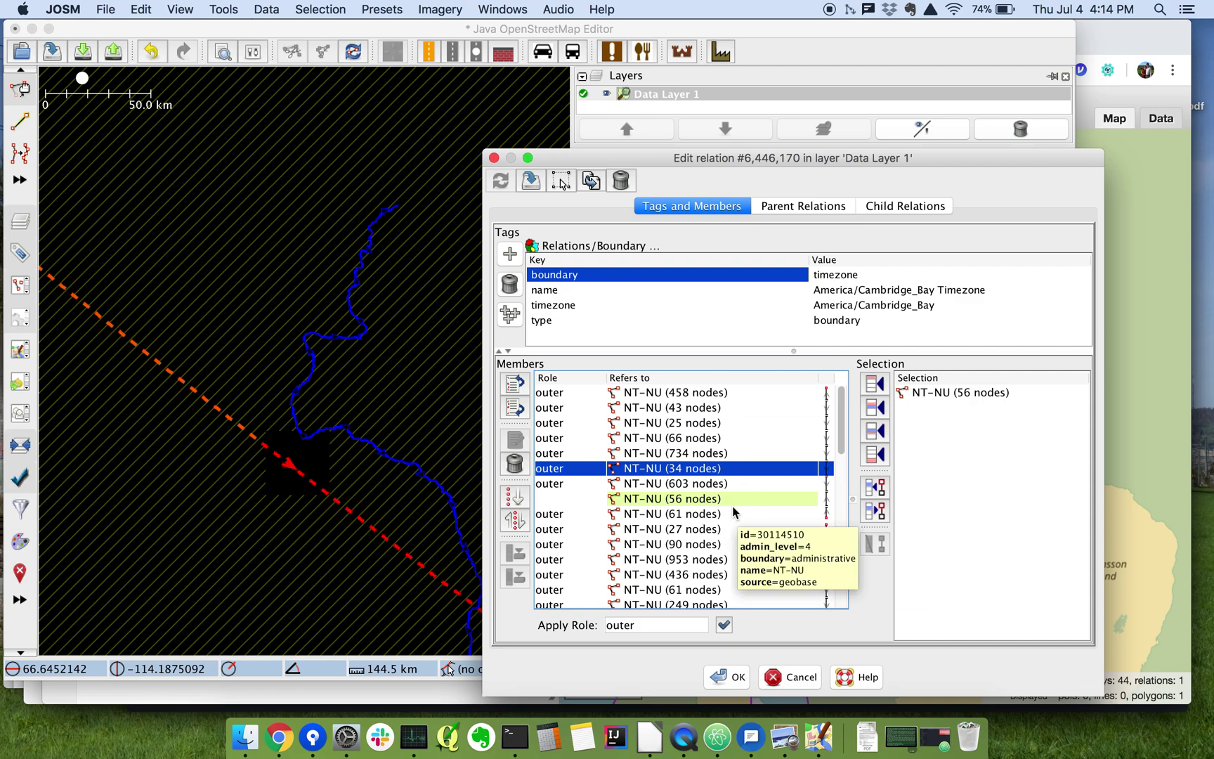
click(718, 501)
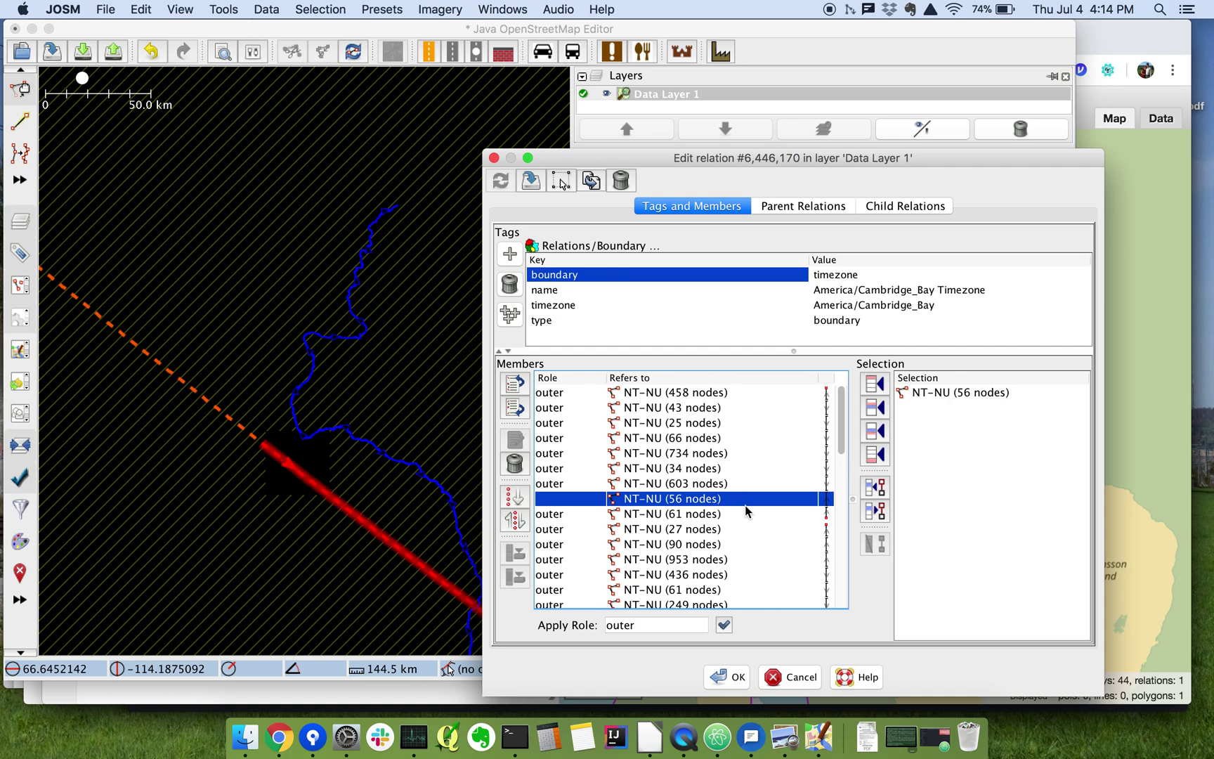
click(725, 625)
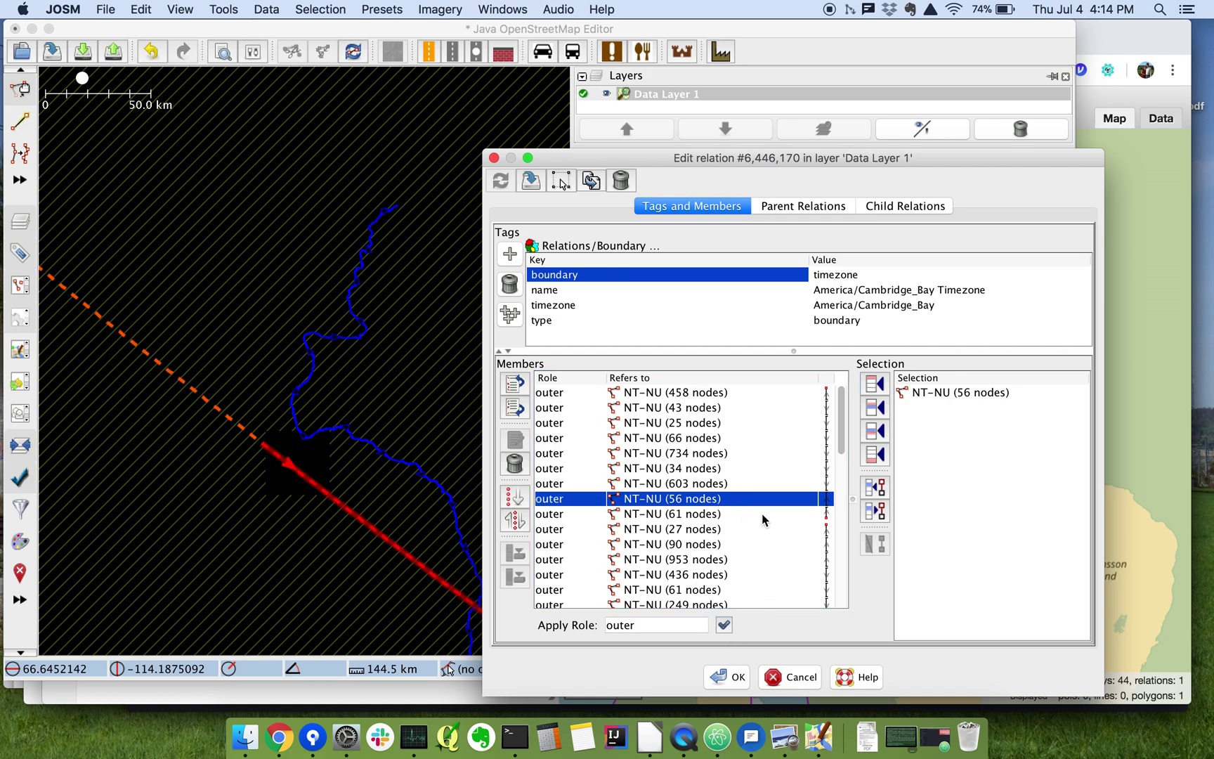
Step: Check the NT-NU (61 nodes) member on the map, apply the relation changes and locate the remaining gap farther northwest
click(722, 514)
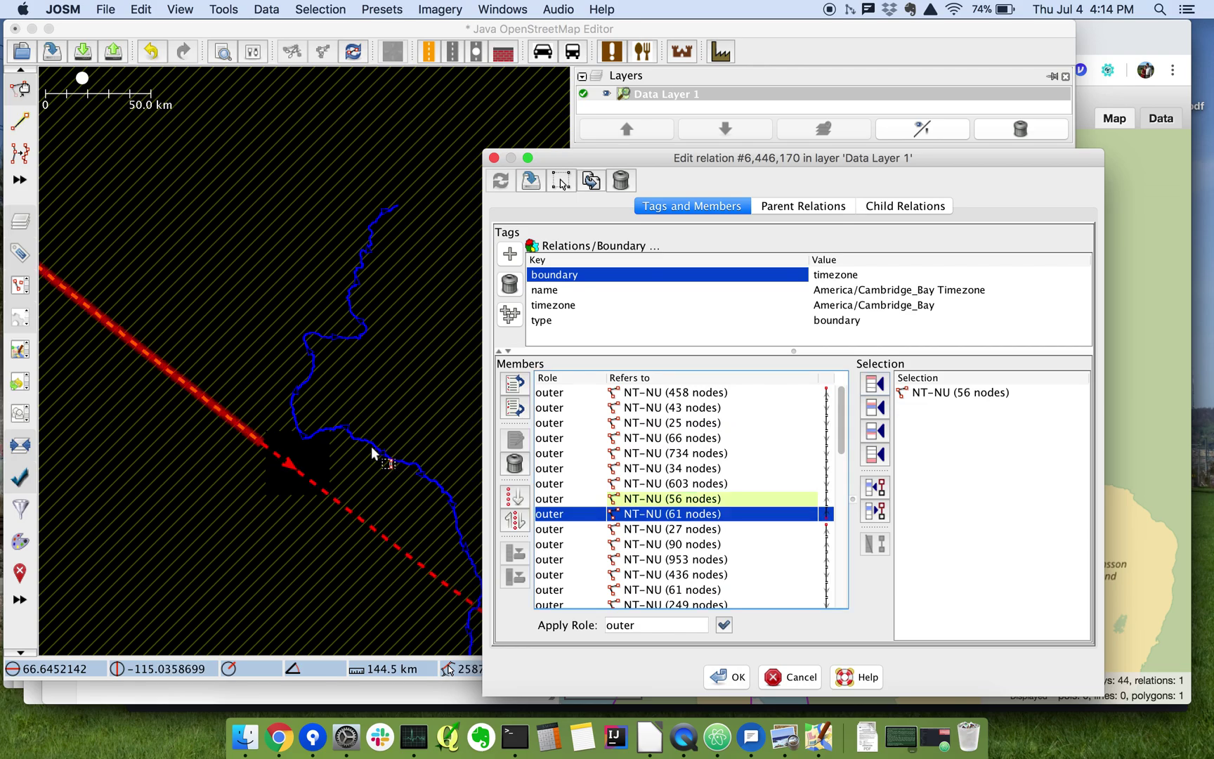
scroll(371, 445, down, 2)
scroll(371, 445, down, 4)
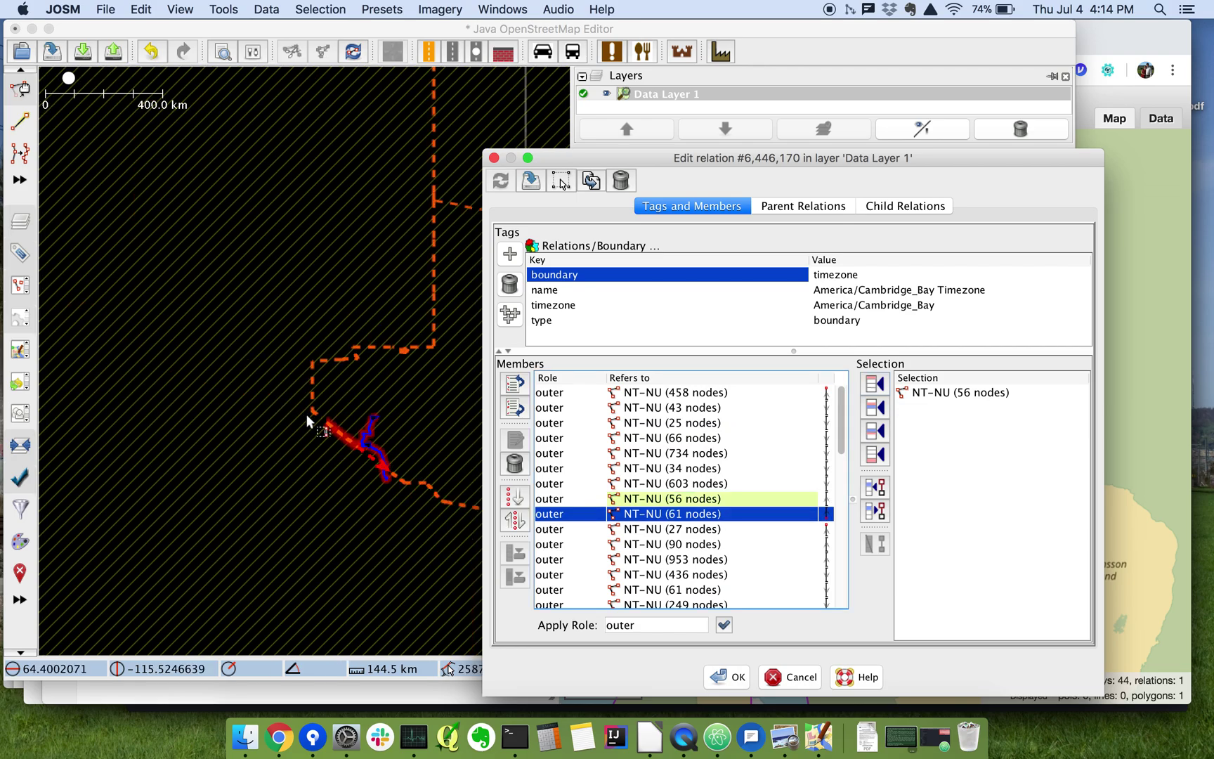
scroll(312, 418, up, 4)
scroll(271, 455, down, 2)
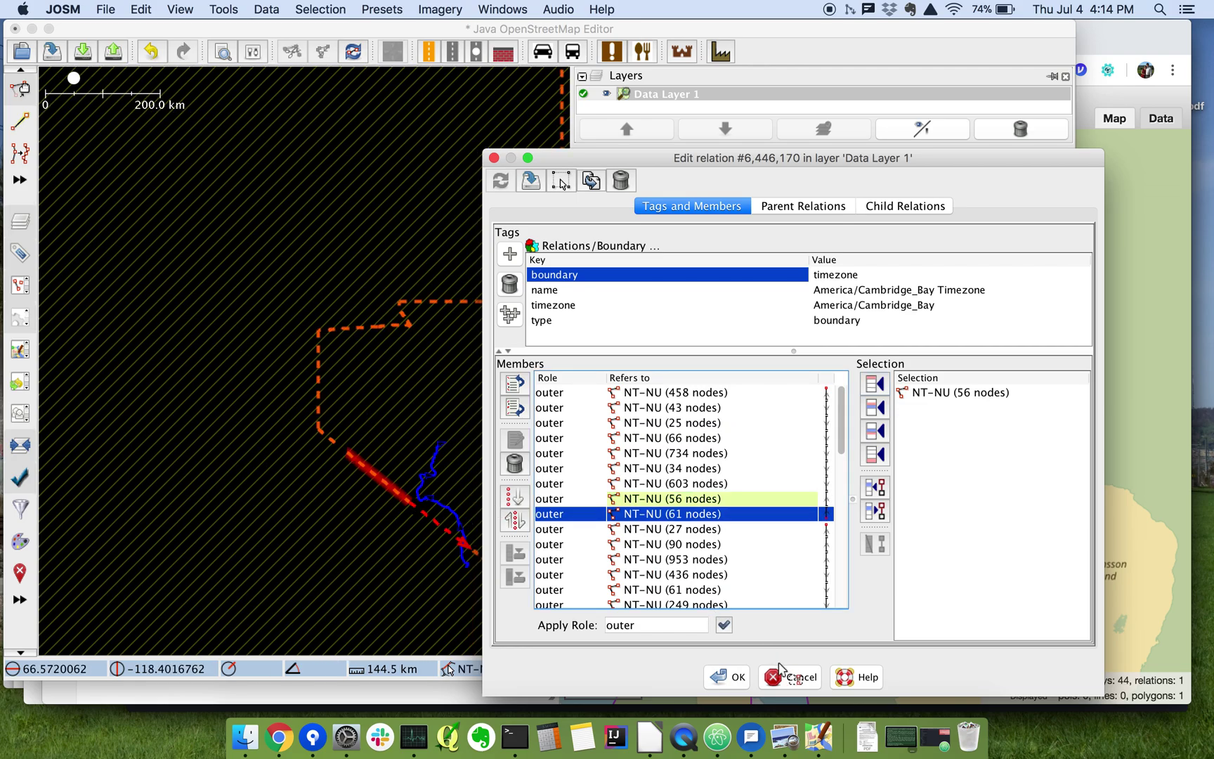
click(739, 676)
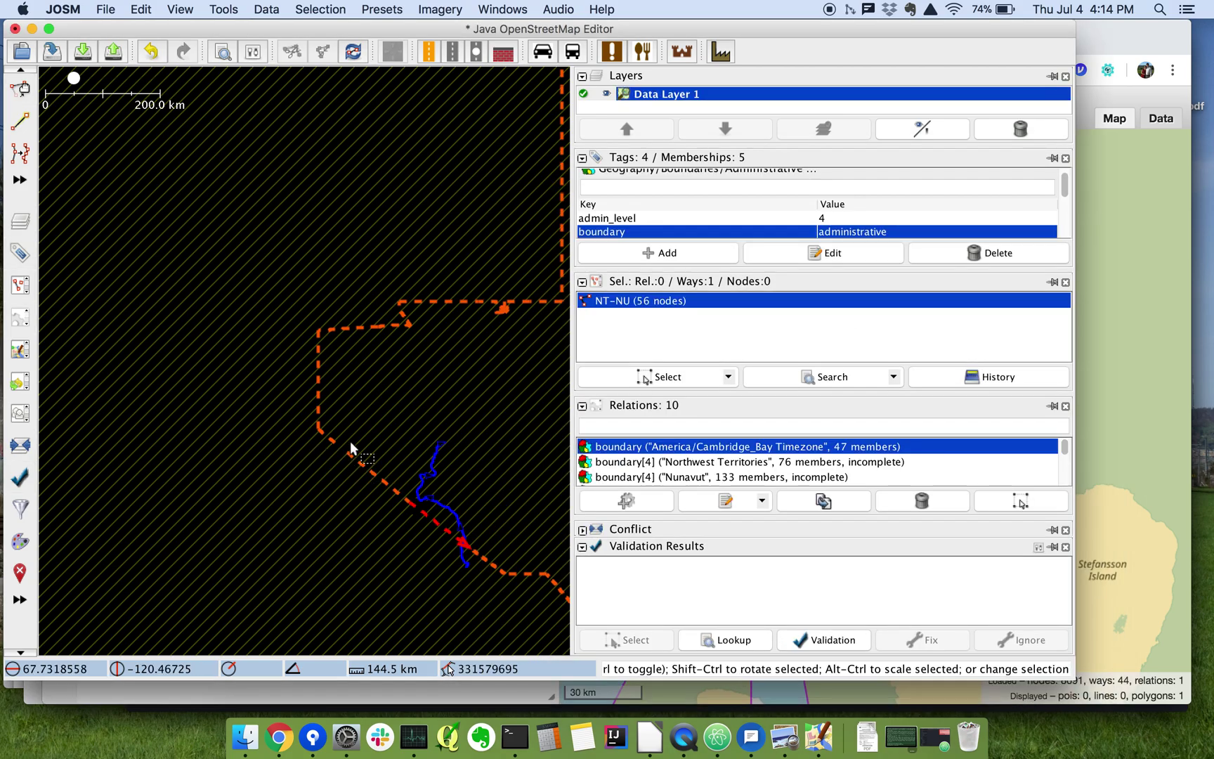
scroll(349, 449, up, 4)
scroll(373, 459, up, 4)
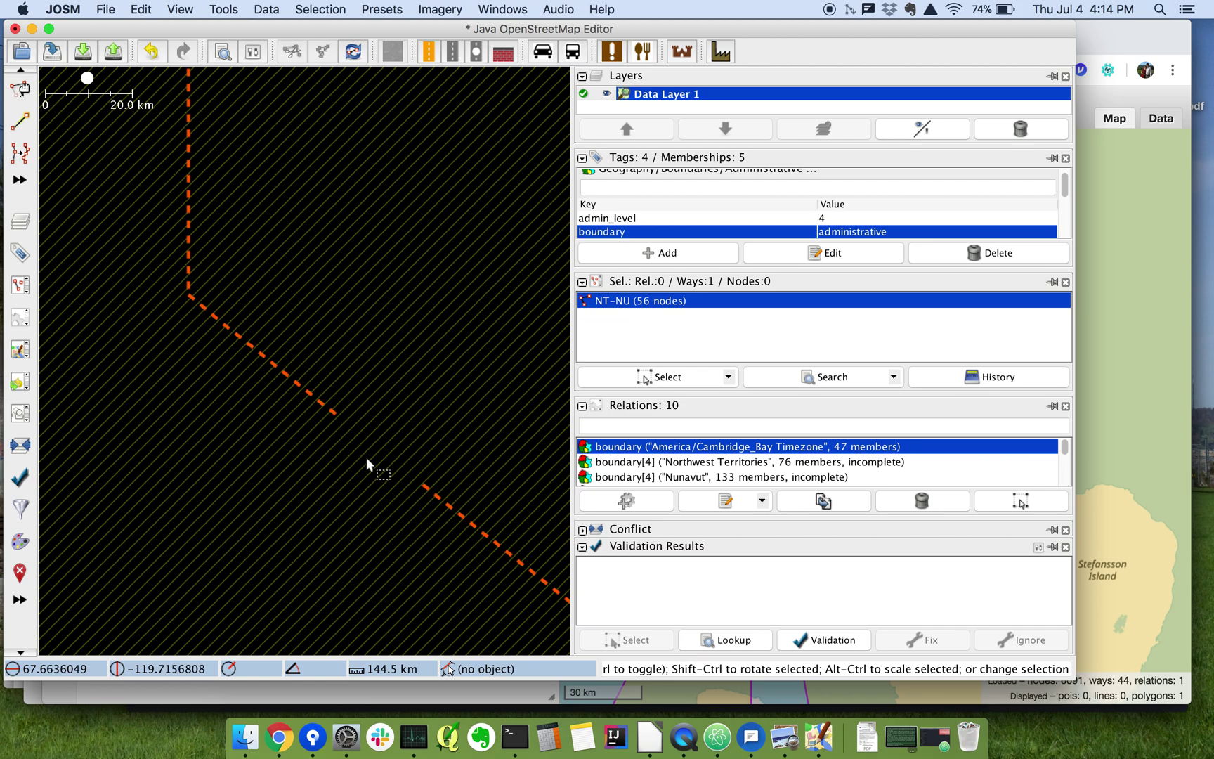
Step: Download the OpenStreetMap data for the gap in the boundary southeast of the vertical border segment
scroll(366, 456, up, 2)
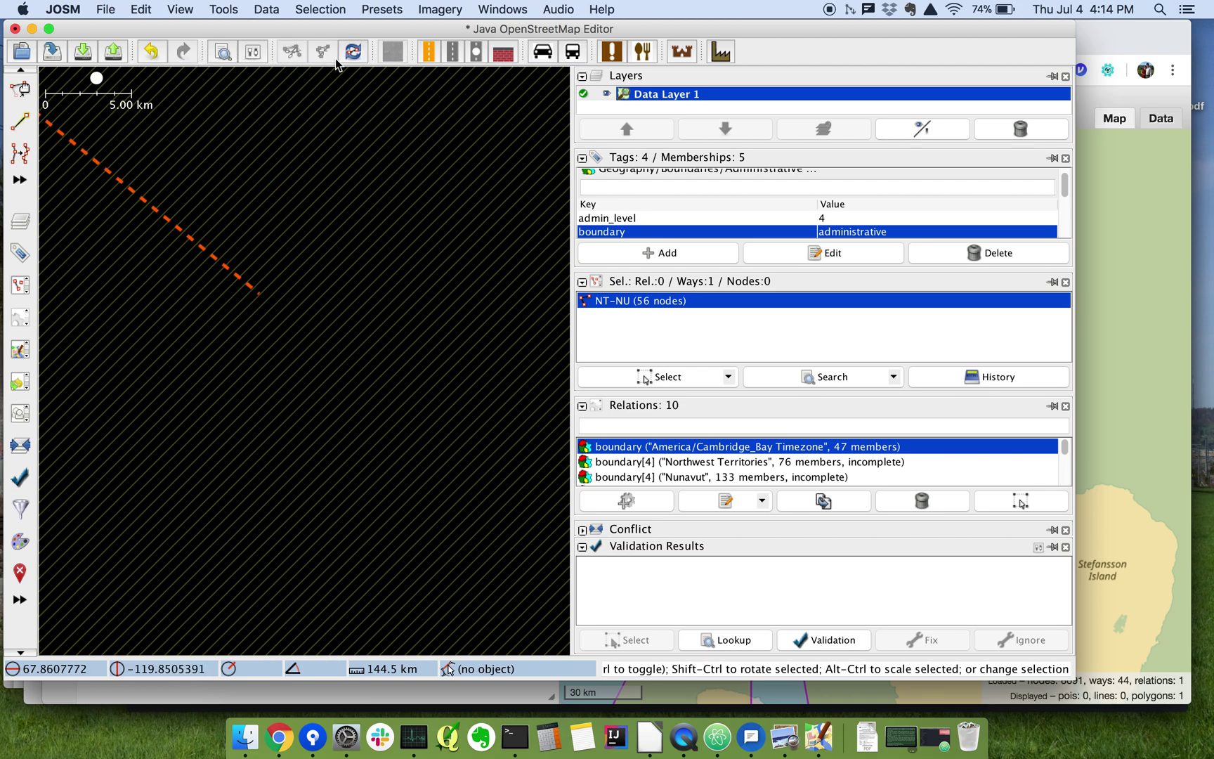
click(85, 52)
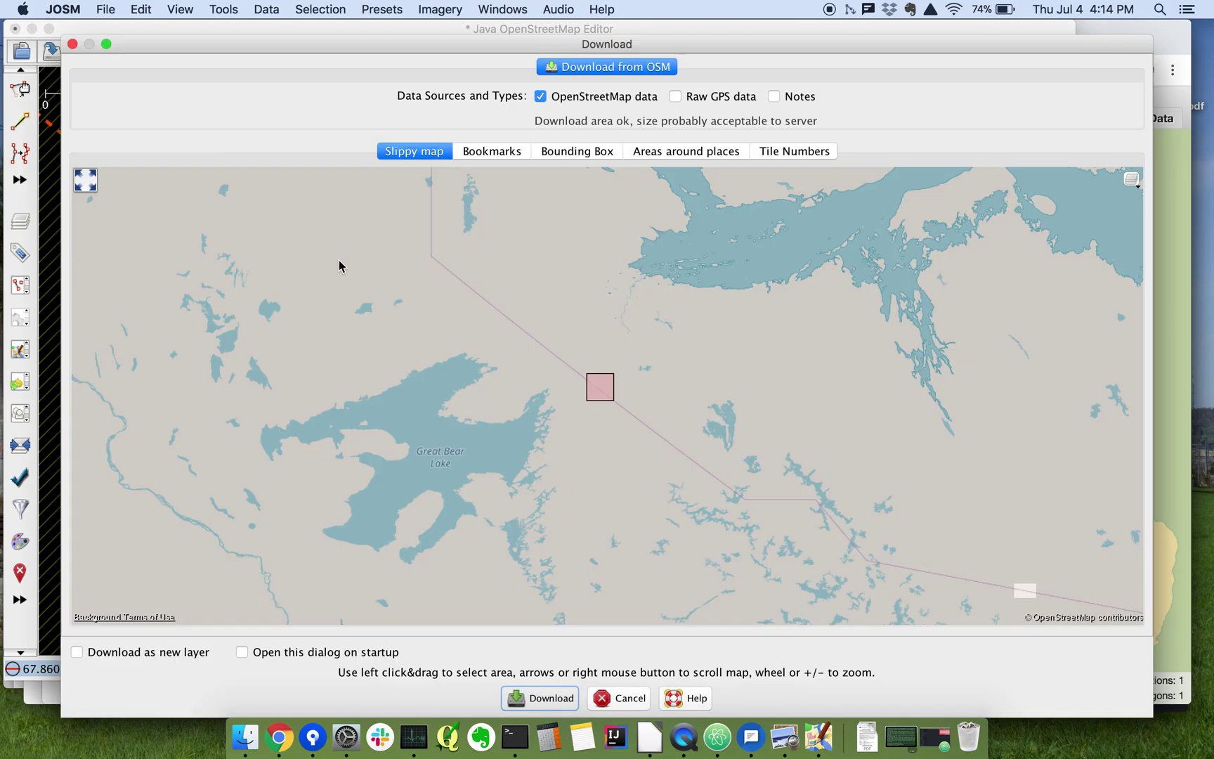
scroll(614, 357, up, 2)
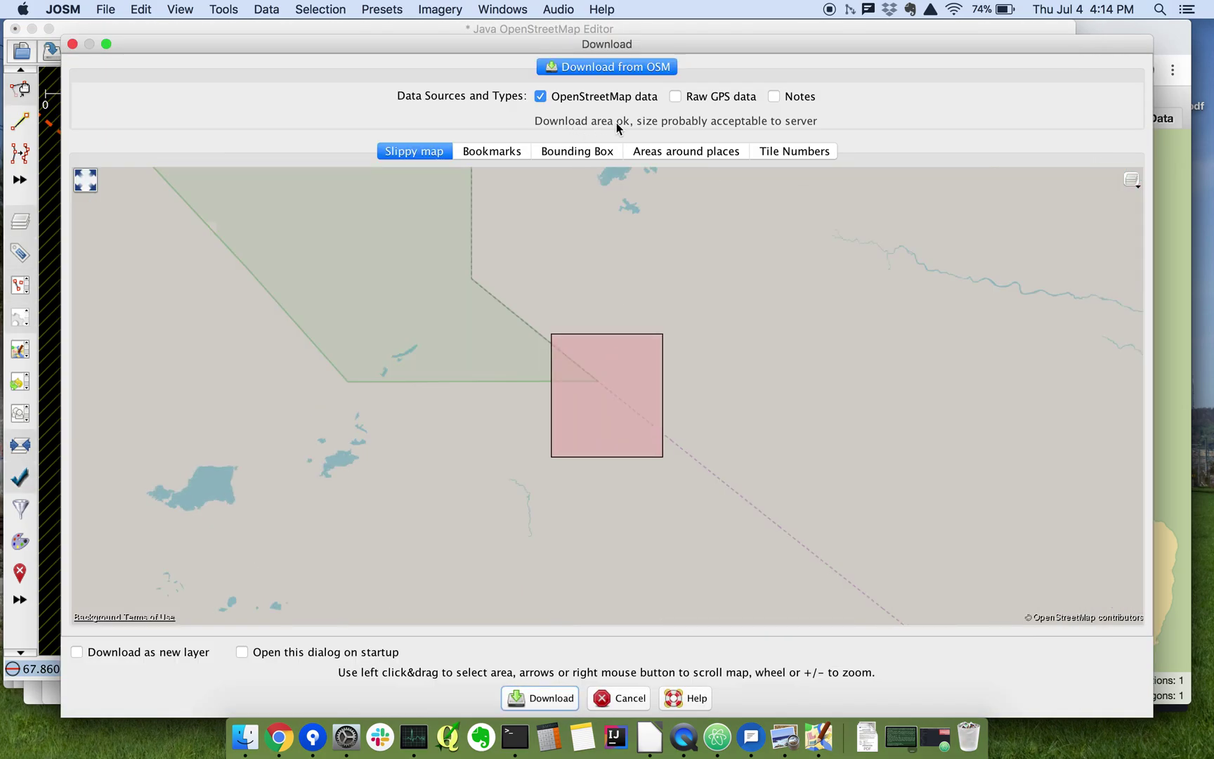
click(545, 700)
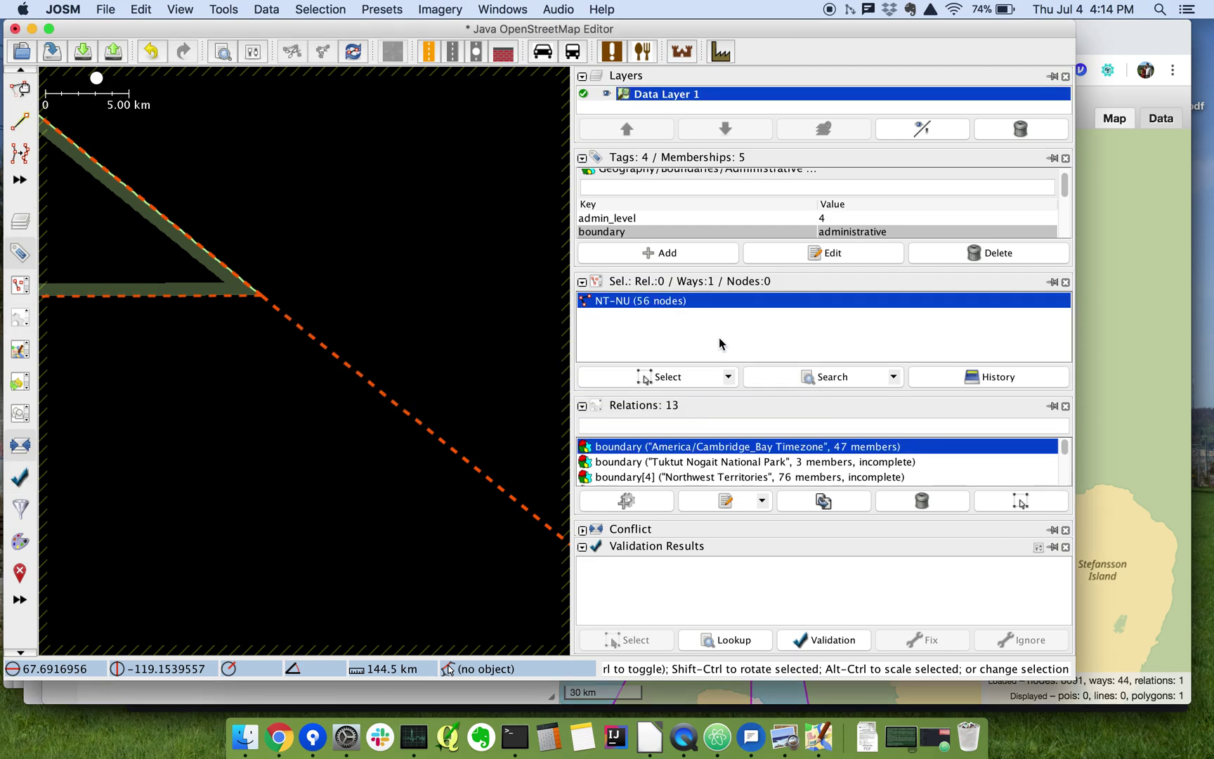
Step: Open the America/Cambridge_Bay Timezone relation for editing and select the newly downloaded NT-NU (17 nodes) way on the map
click(676, 465)
click(676, 447)
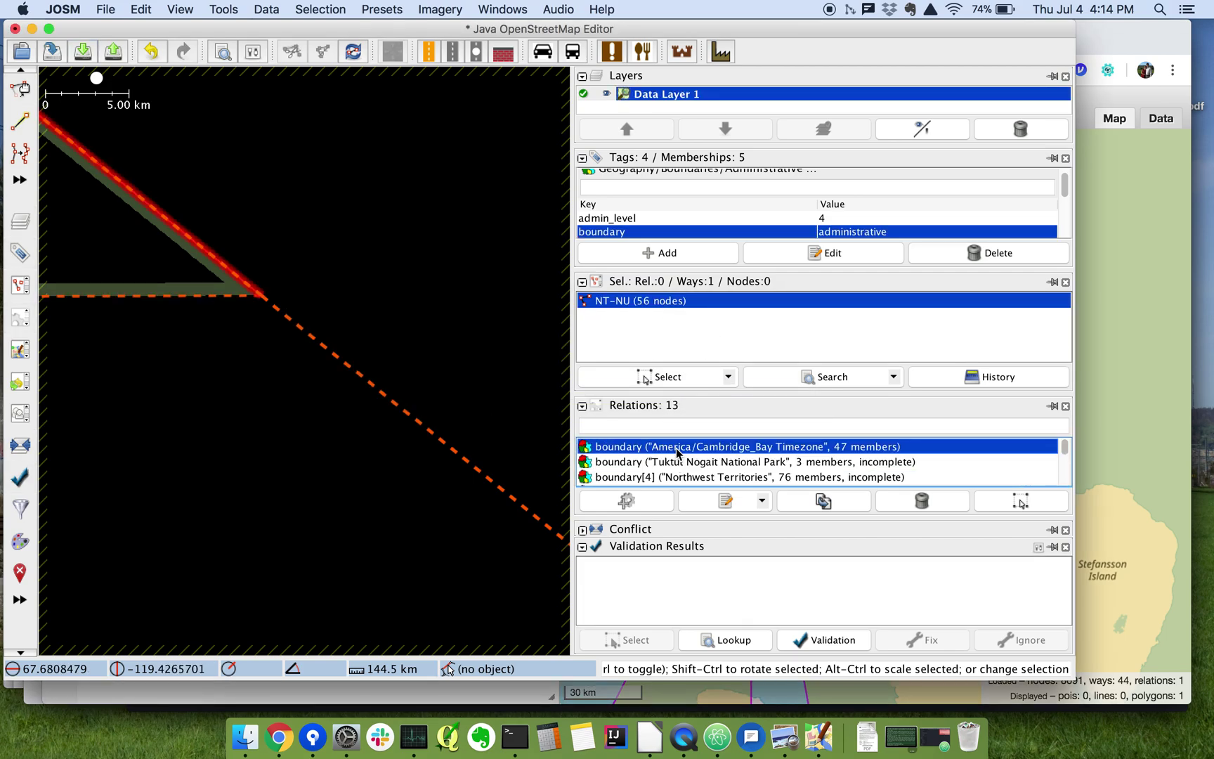
double_click(676, 447)
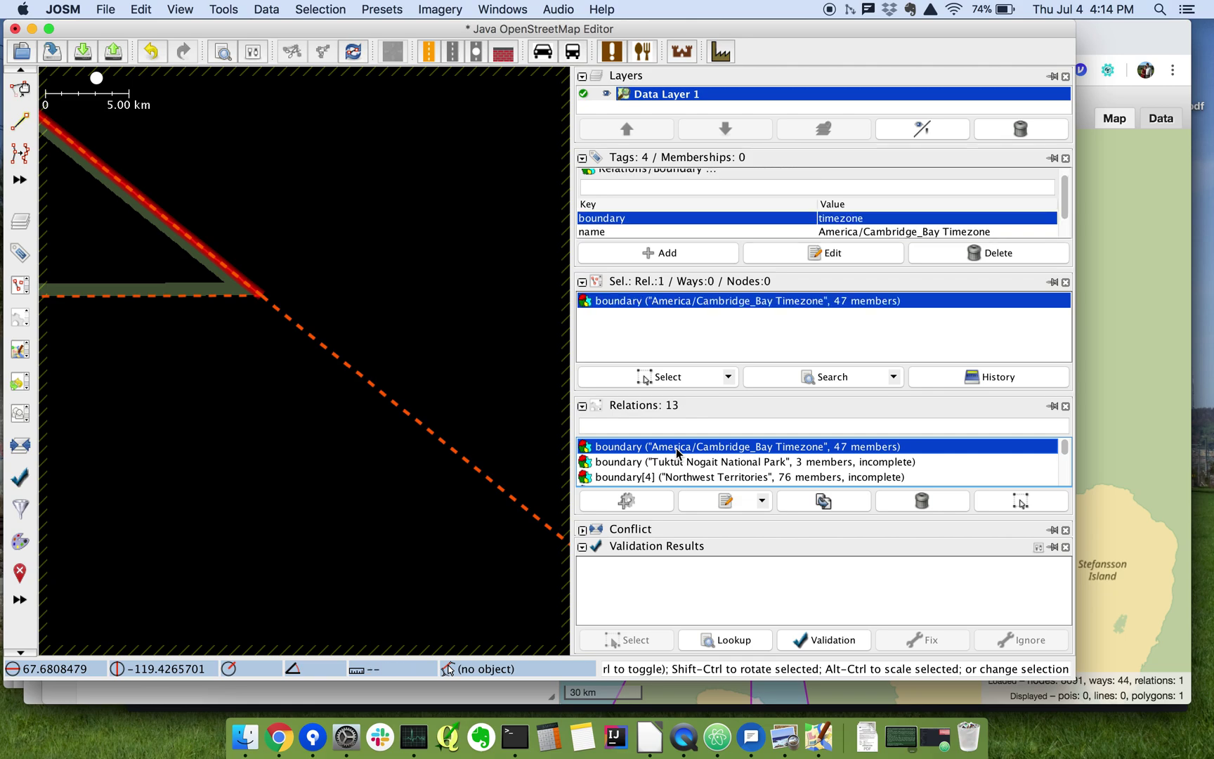
double_click(689, 302)
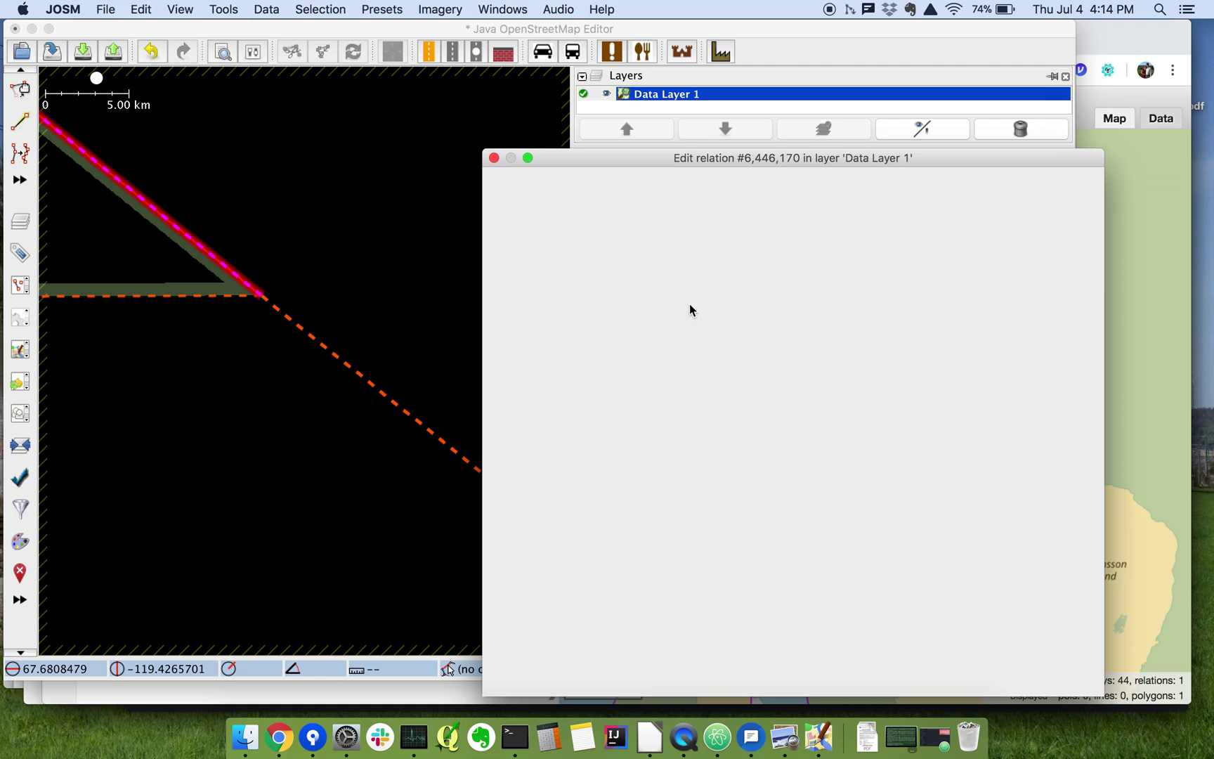
click(347, 367)
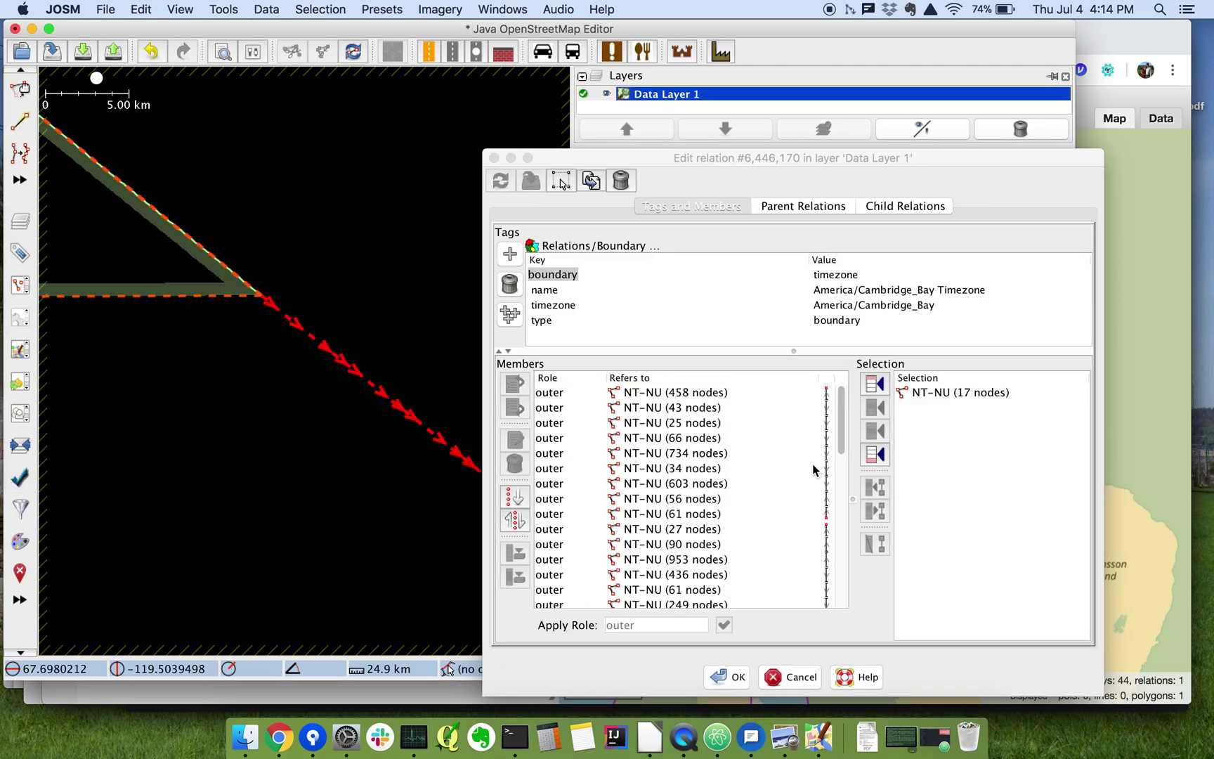
Step: Add the selected NT-NU (17 nodes) way to the relation, directly before the NT-NU (61 nodes) member that follows NT-NU (56 nodes)
click(767, 521)
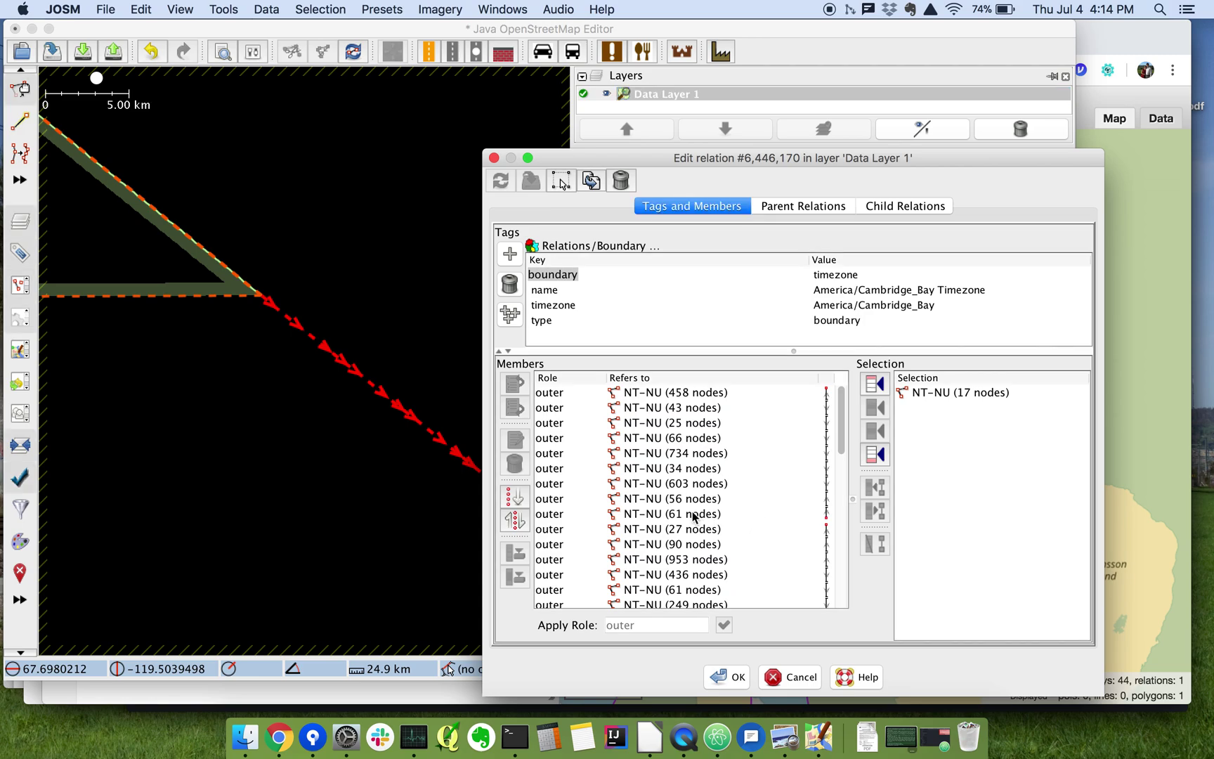
click(766, 516)
click(698, 532)
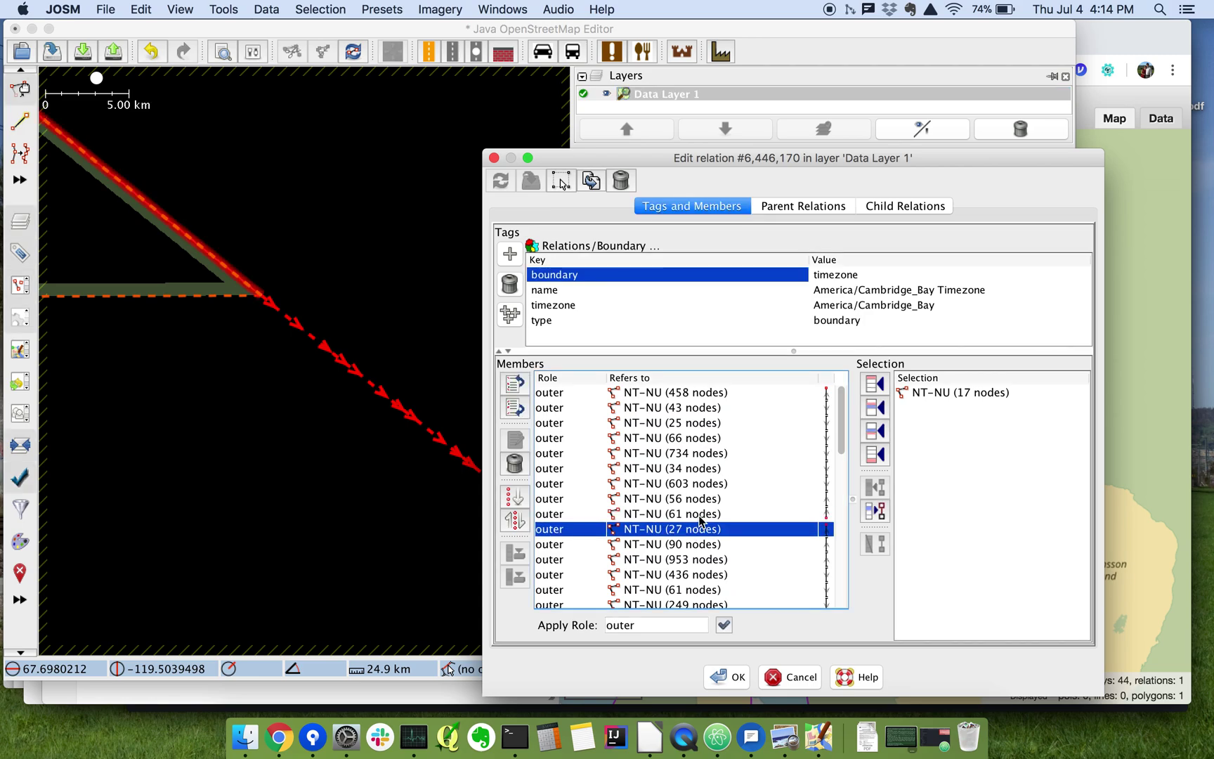
click(701, 519)
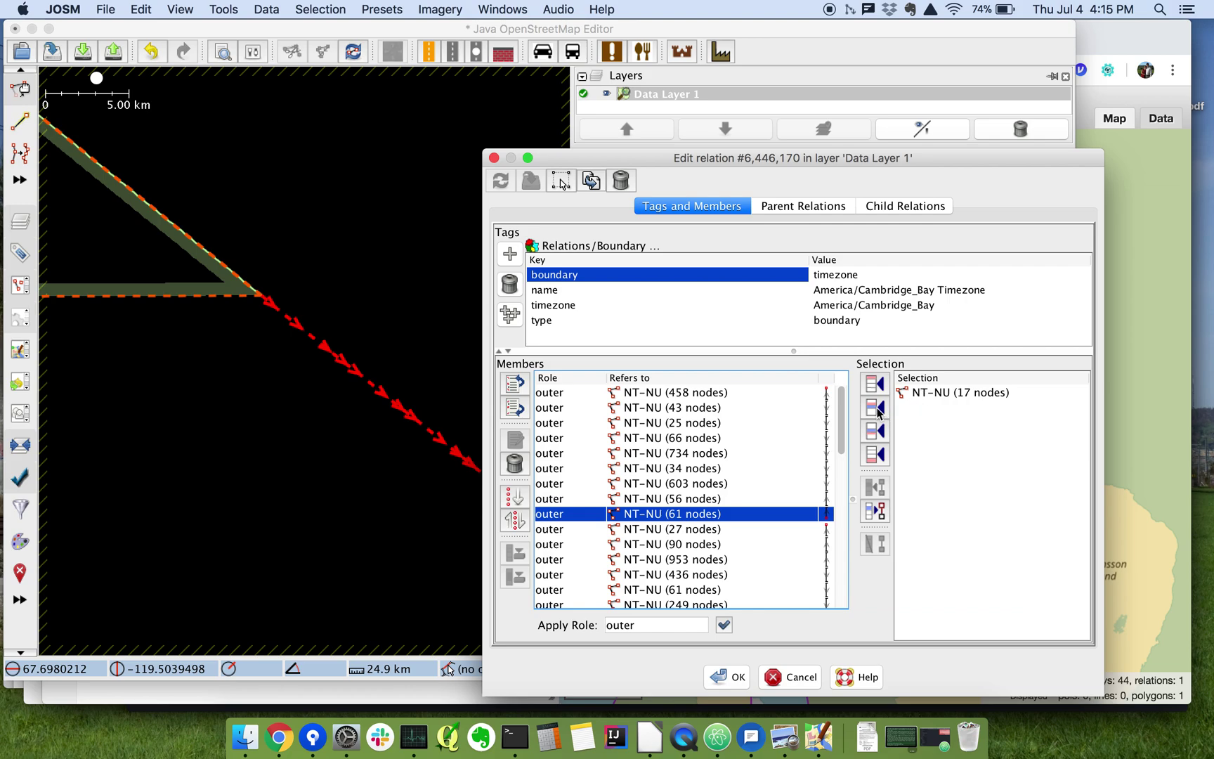
click(876, 409)
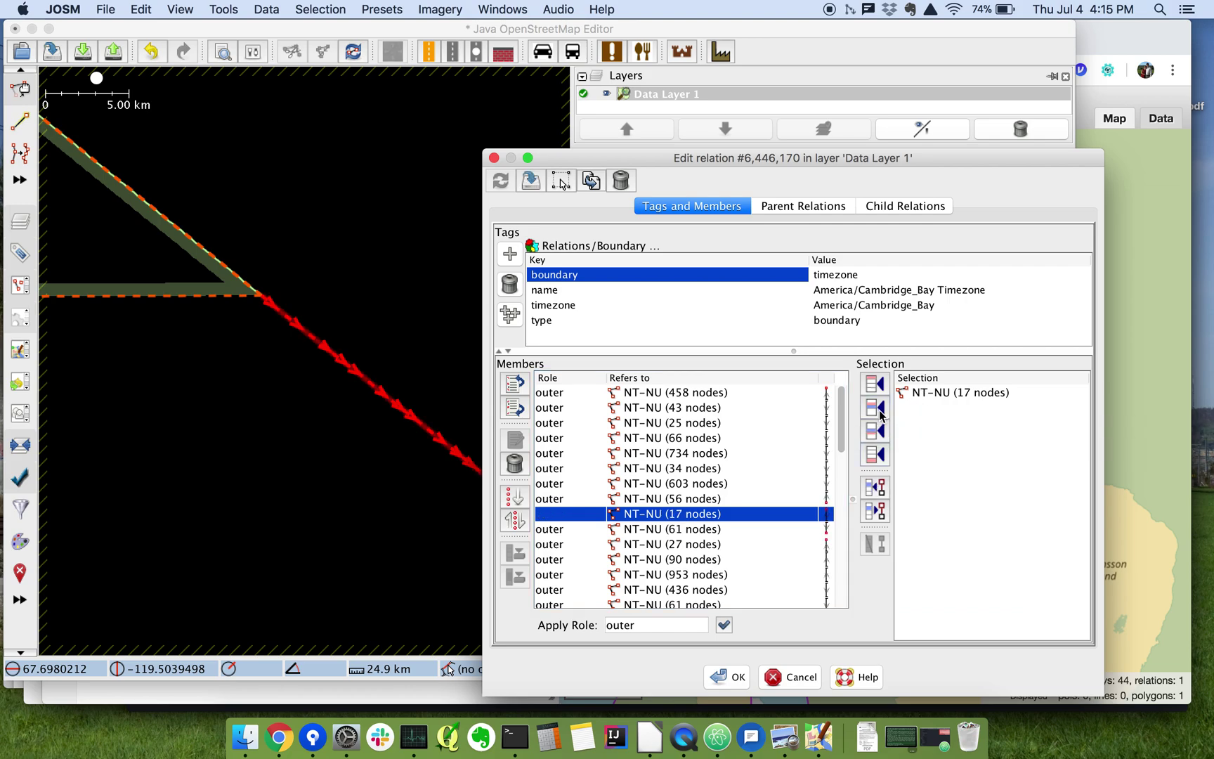
Step: Reverse the order of the NT-NU (17 nodes) and NT-NU (61 nodes) members and check that the member chain is connected
shift+click(703, 532)
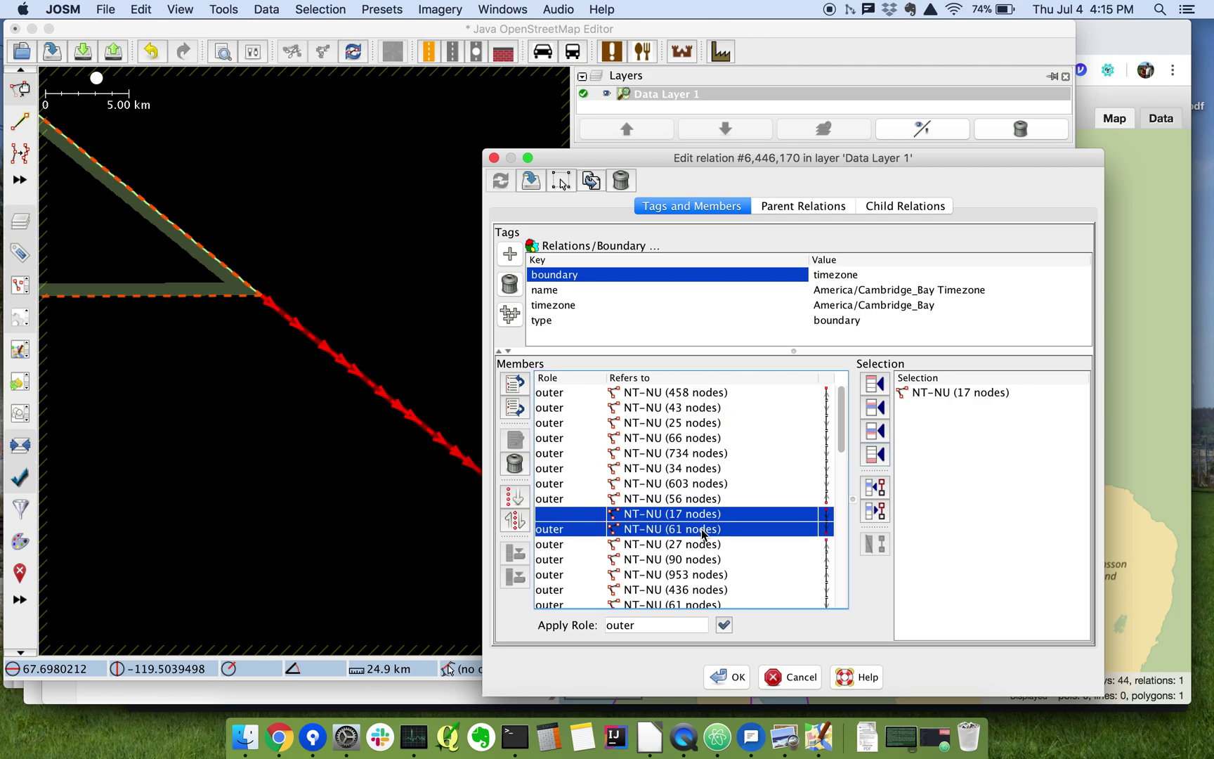
click(520, 525)
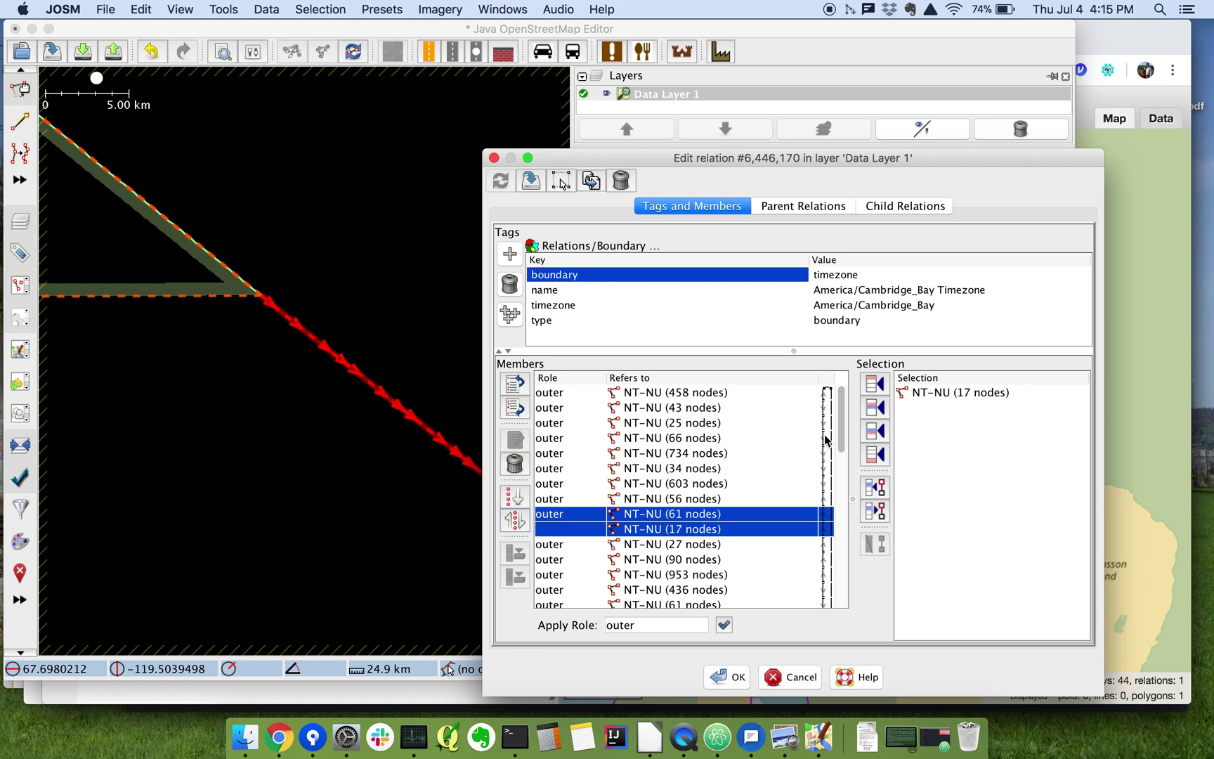
scroll(827, 441, down, 2)
scroll(826, 441, up, 2)
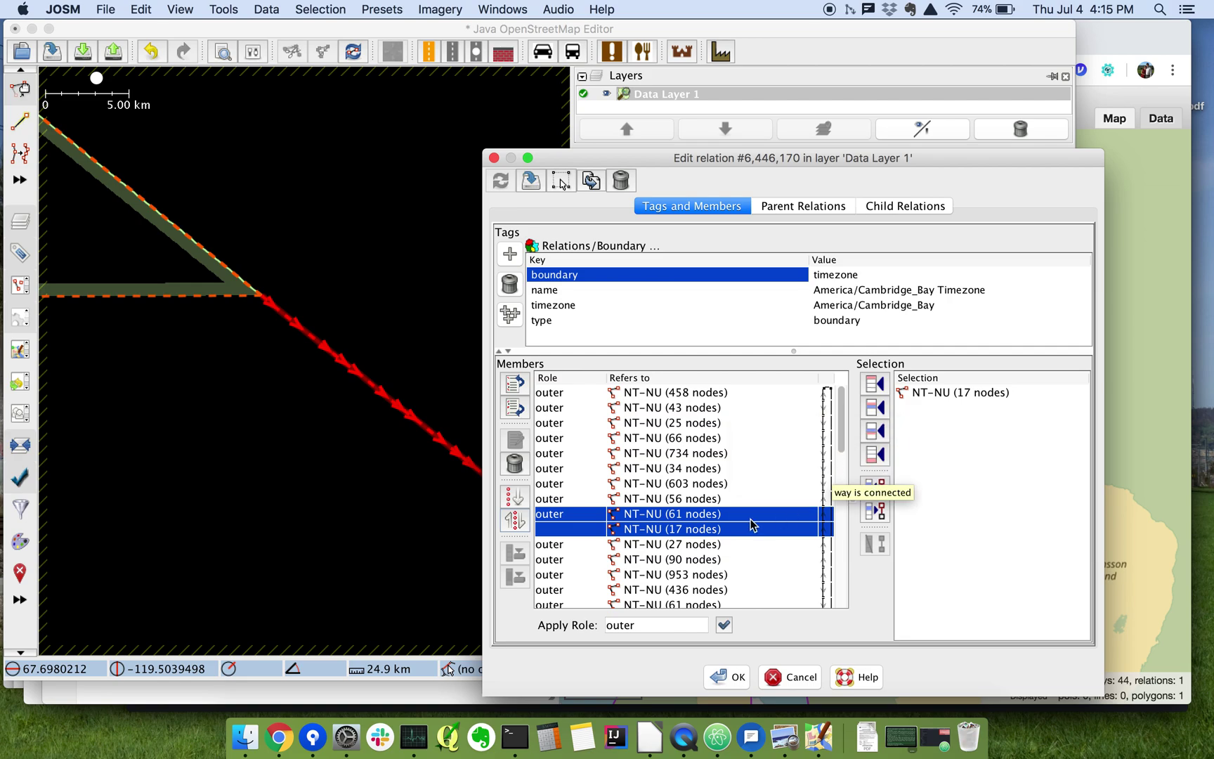
Step: Assign the outer role to the NT-NU (17 nodes) member and save the relation edits
click(718, 532)
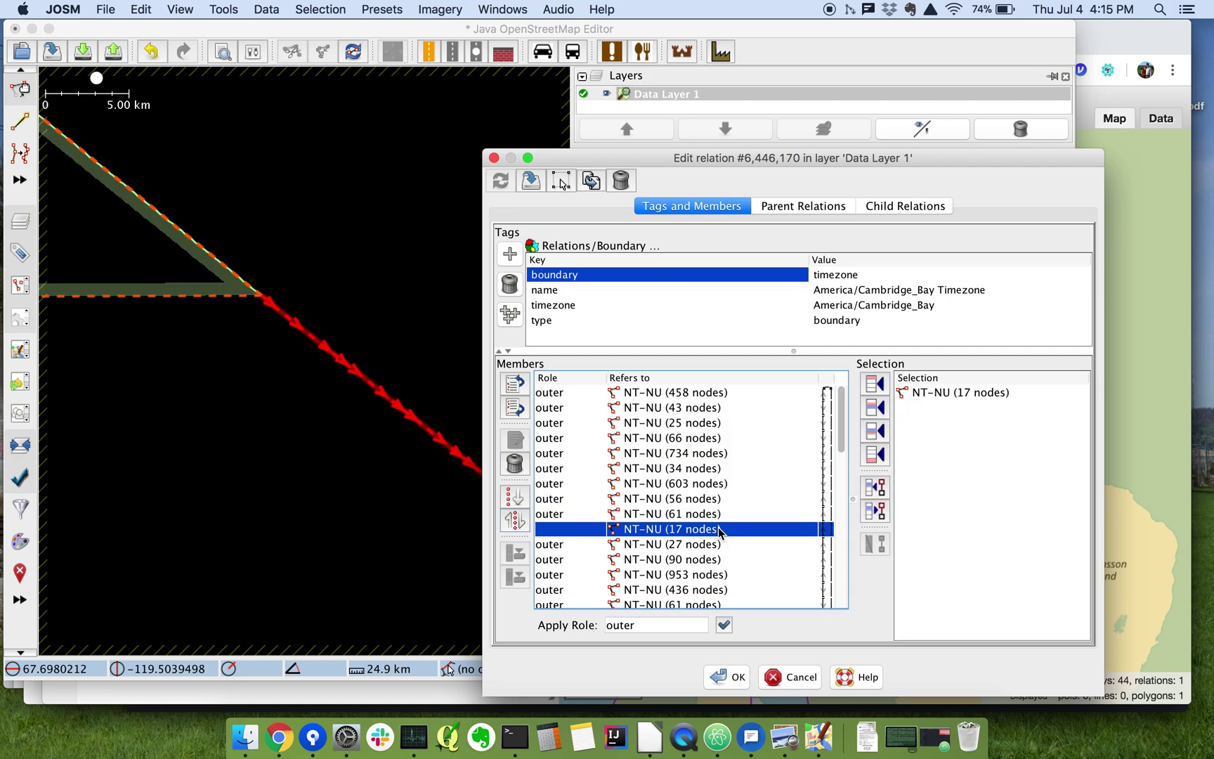
click(724, 625)
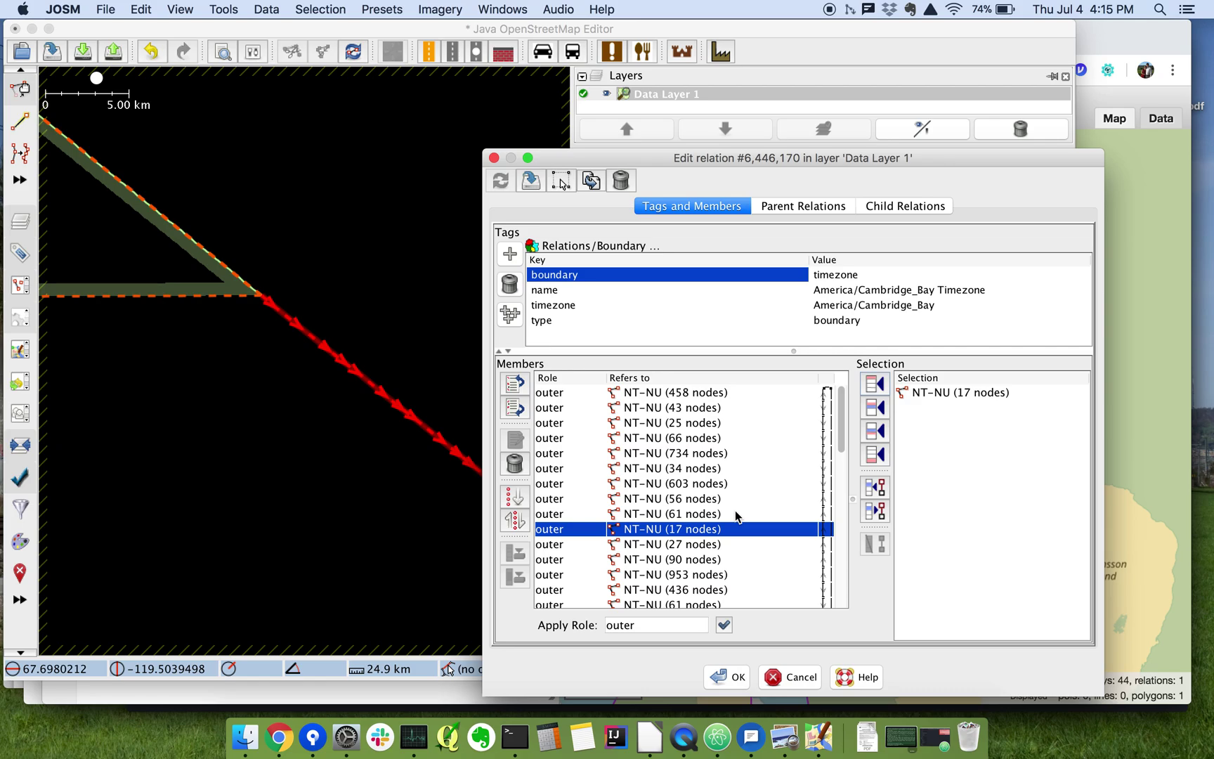
click(736, 677)
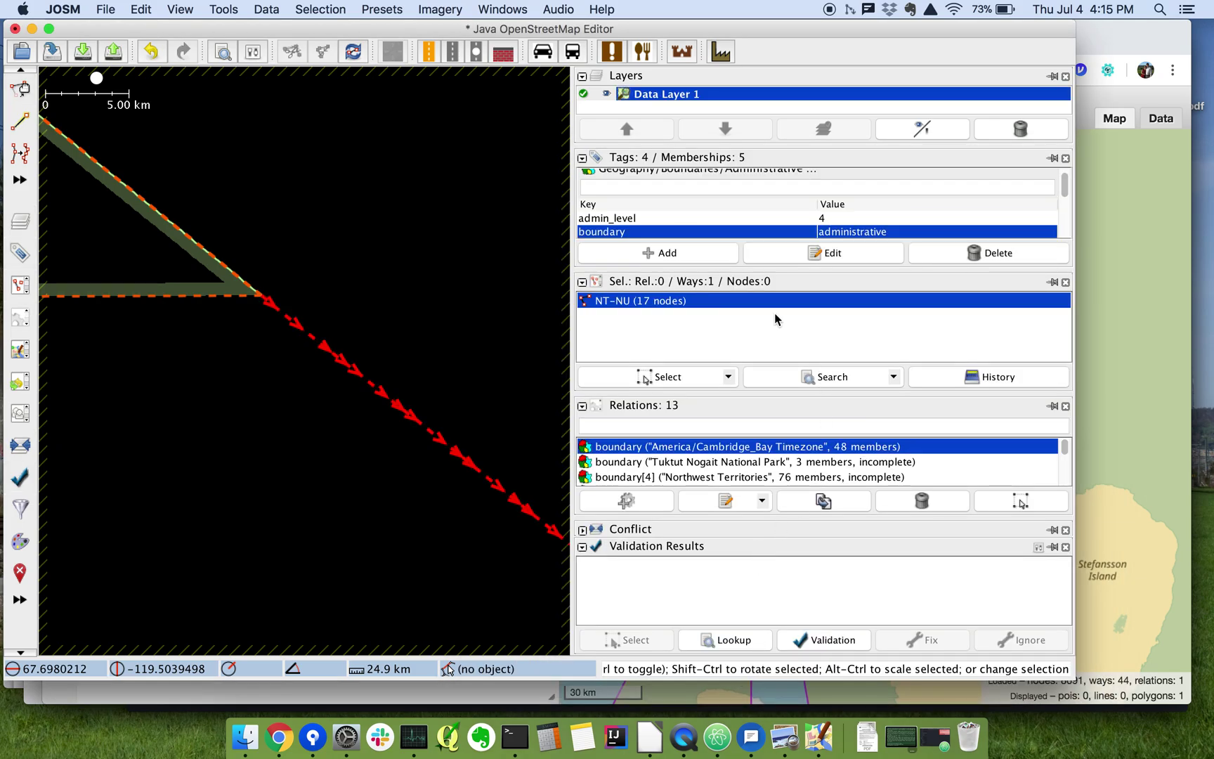
Step: Start uploading the edited data, review the validation results and continue the upload despite the long-segment warnings
click(121, 56)
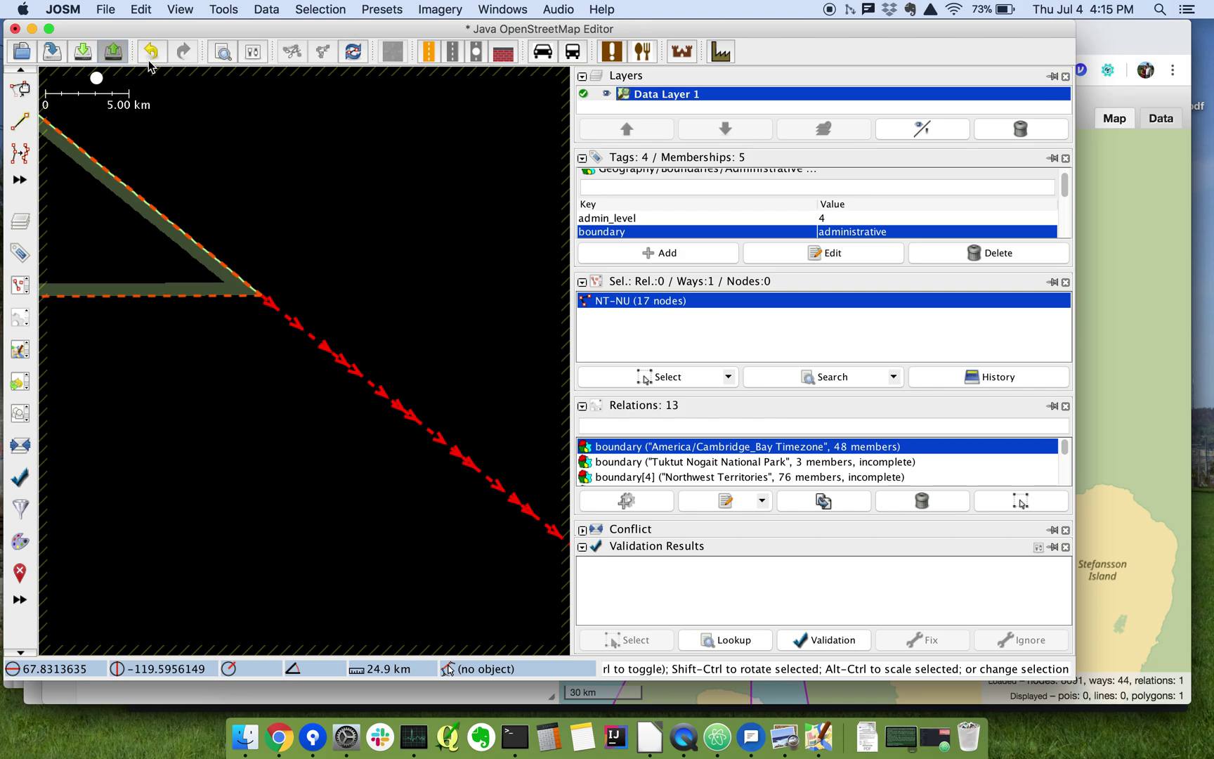
click(114, 52)
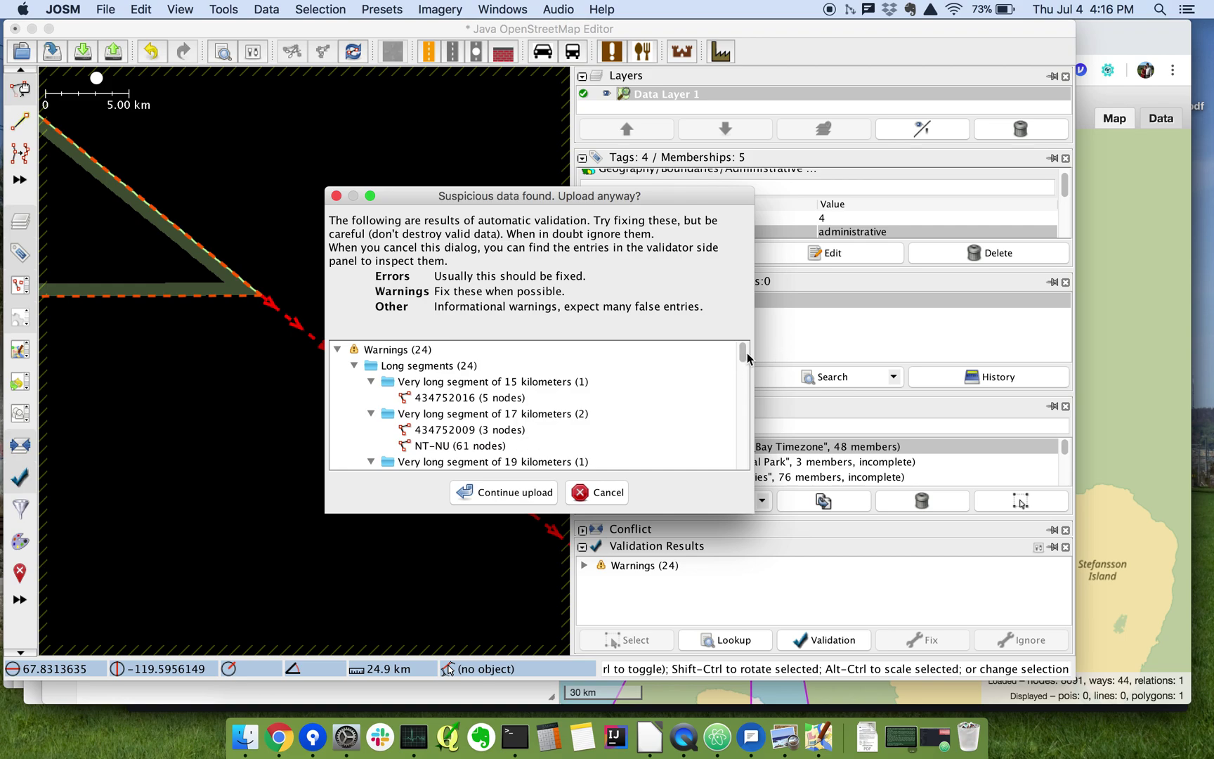
mouse_move(746, 357)
mouse_down()
mouse_move(750, 474)
mouse_move(738, 339)
mouse_up()
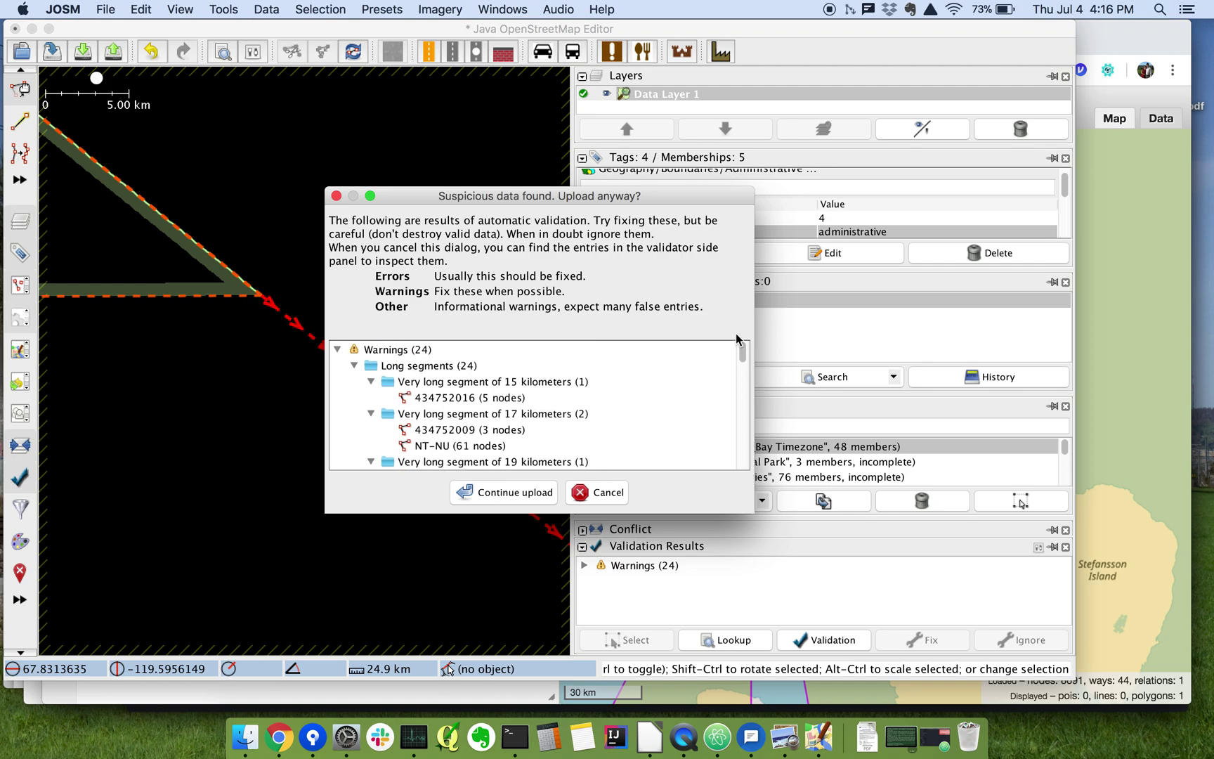
click(518, 493)
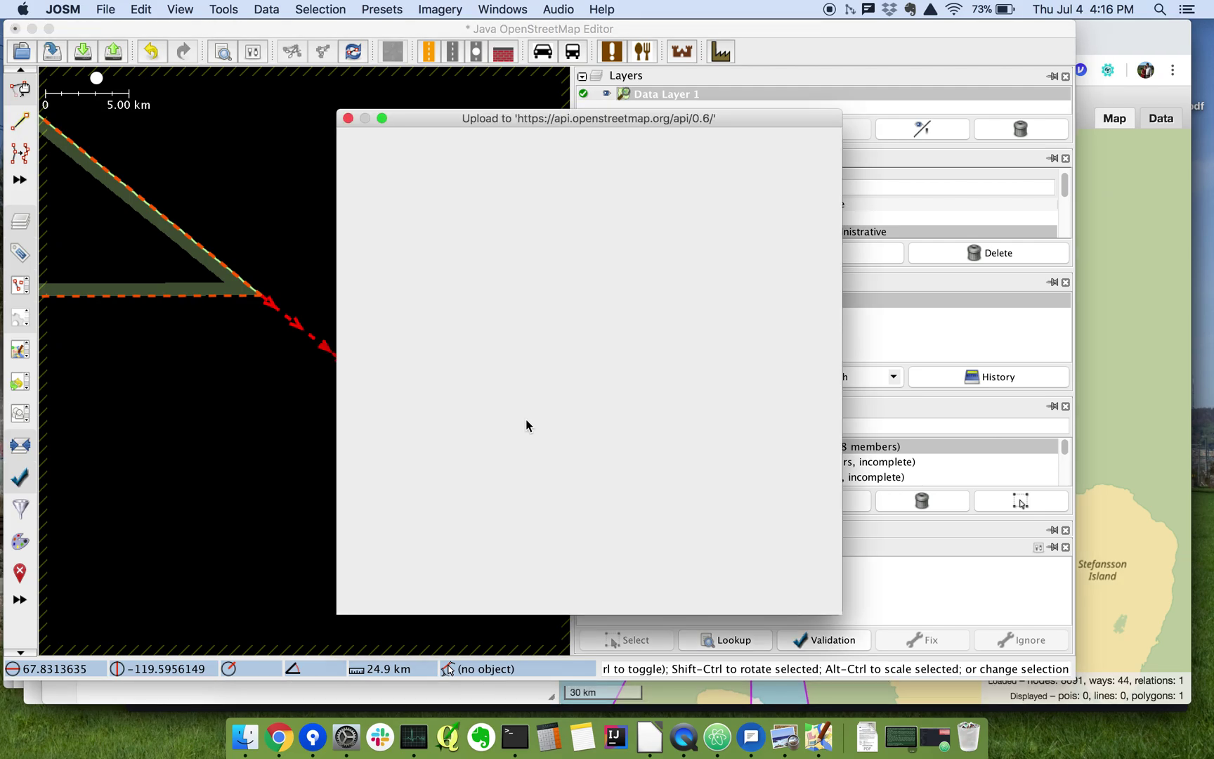
Step: Set the changeset comment to "Fix America/Cambridge_Bay timezone boundary relation" and upload the changes
click(503, 402)
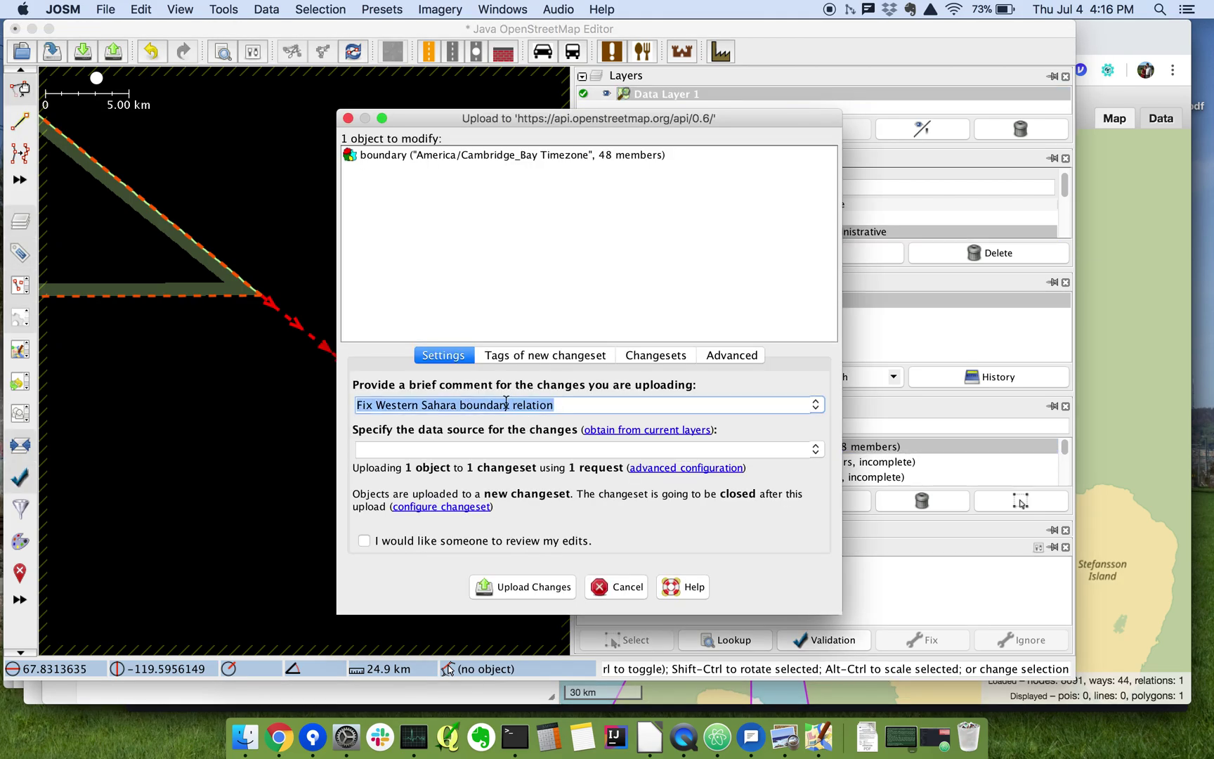
click(464, 405)
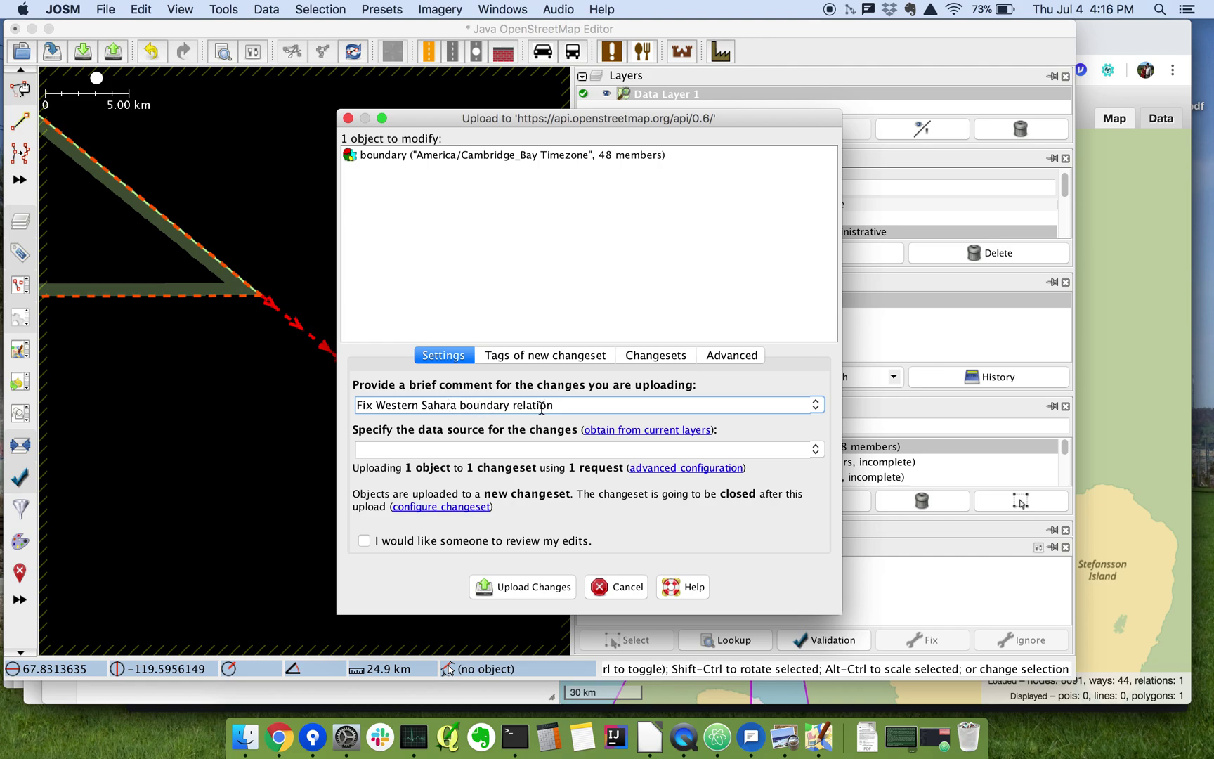
drag(457, 403, 380, 402)
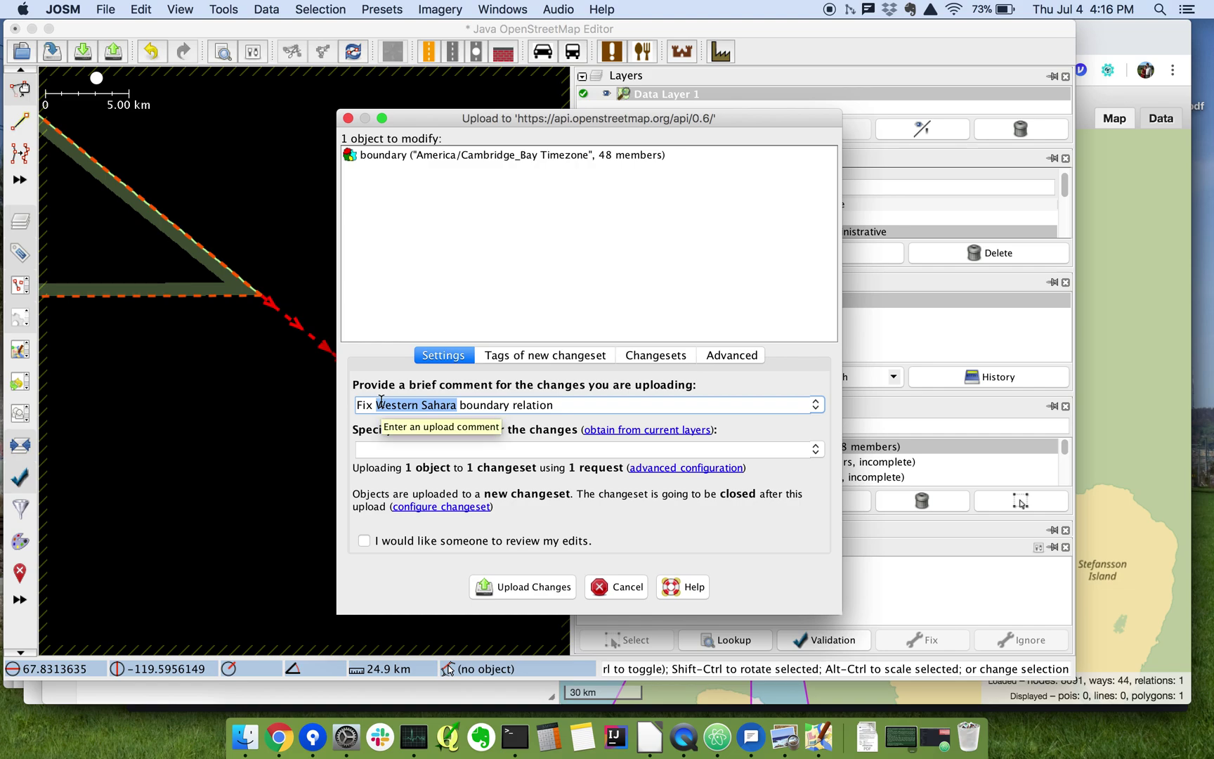
text(Americ)
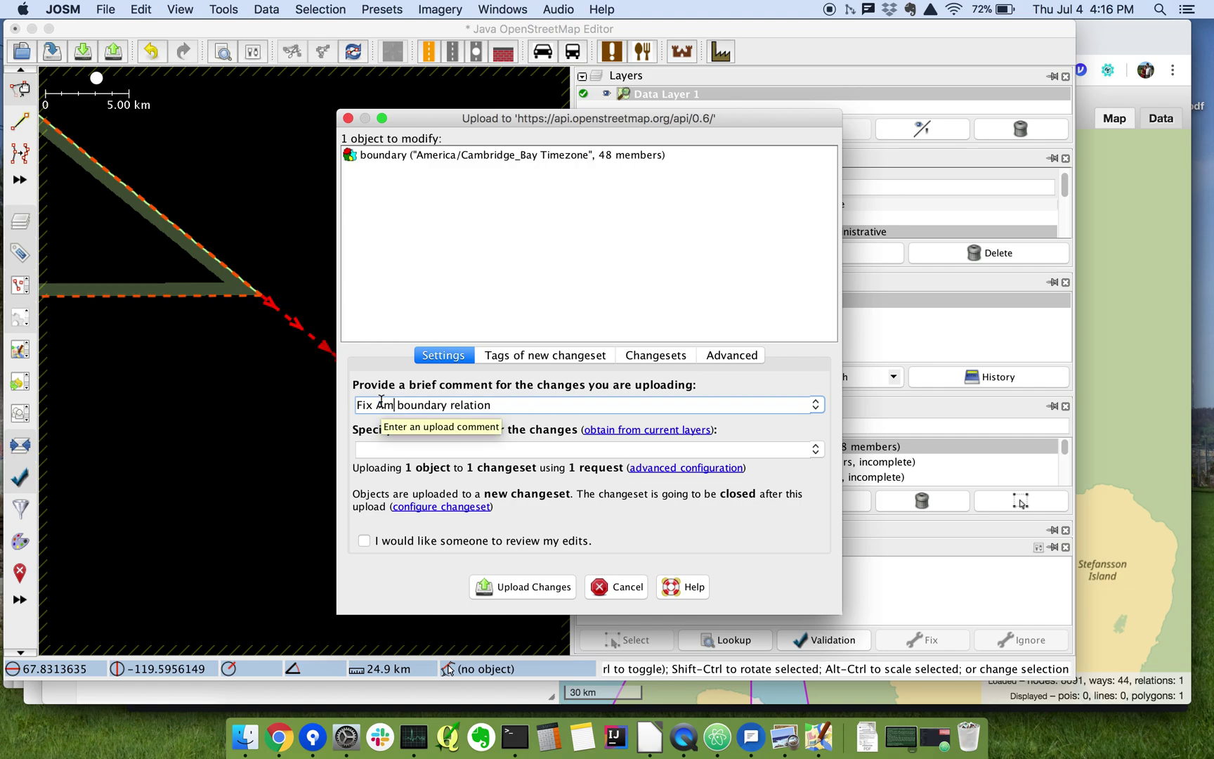
text(a/Cambri)
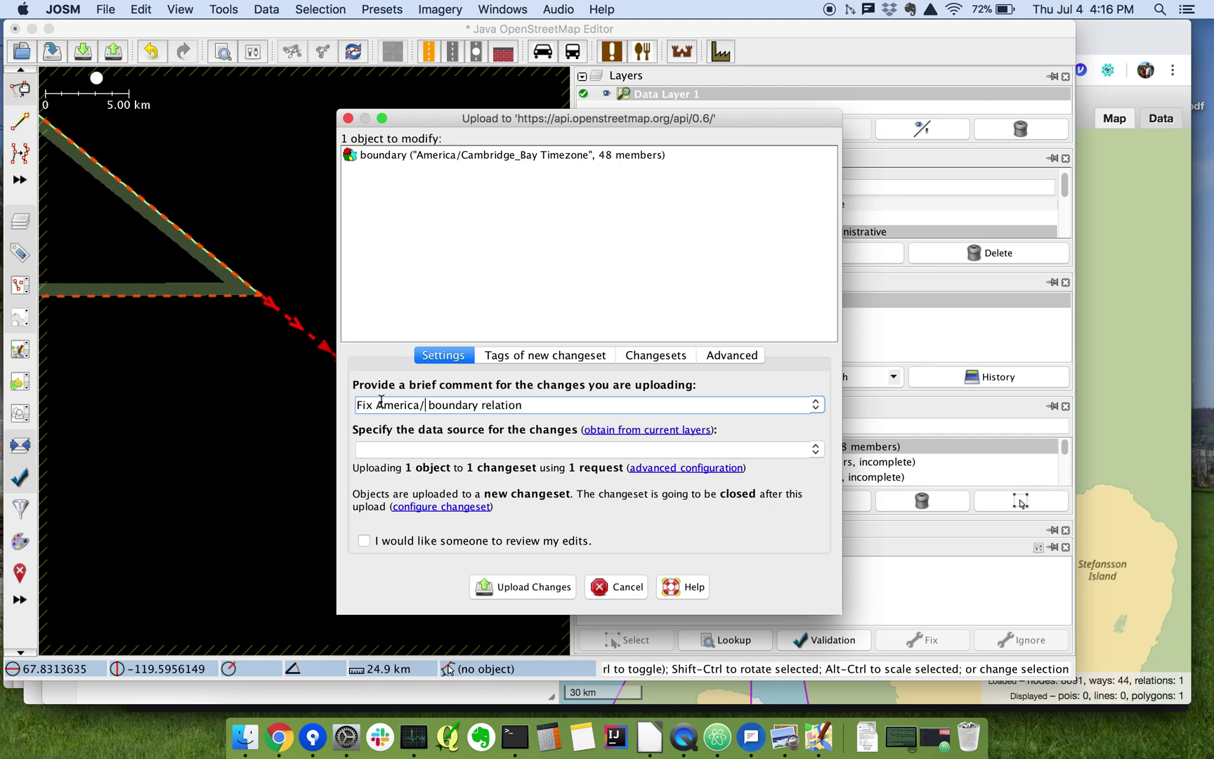
text(dge_B)
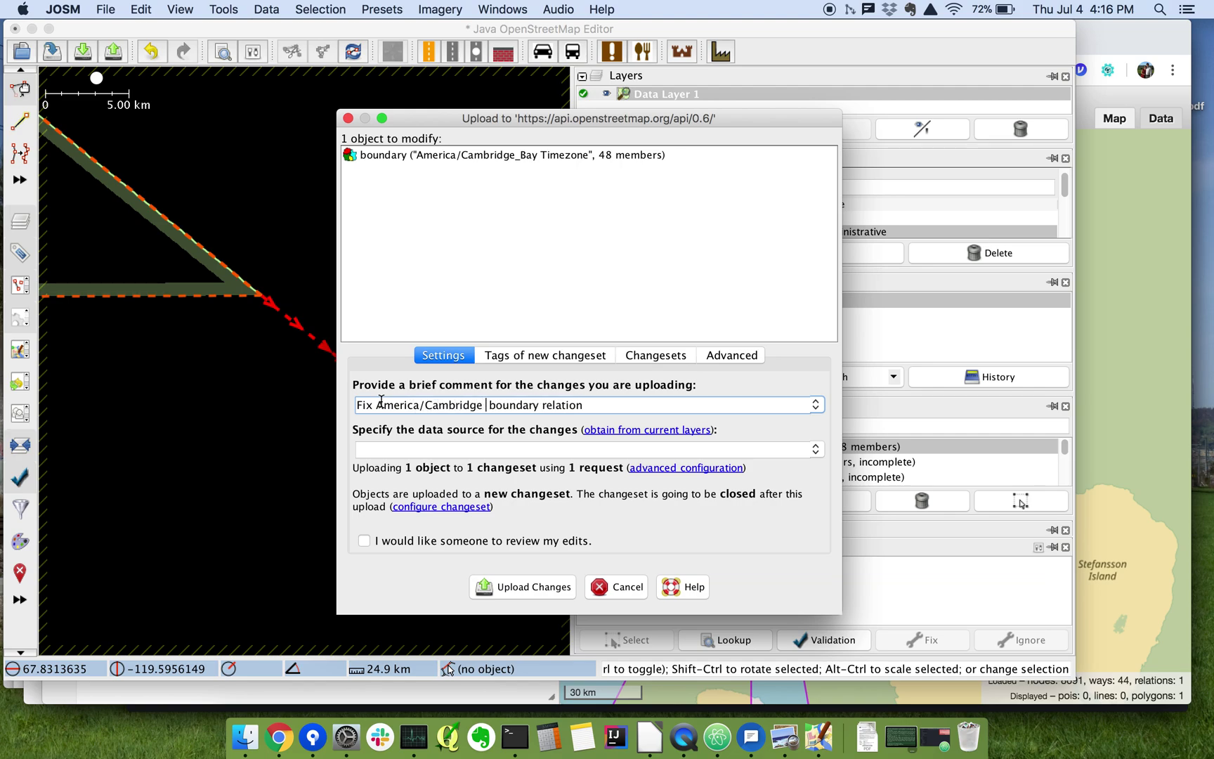
text(ay timezone)
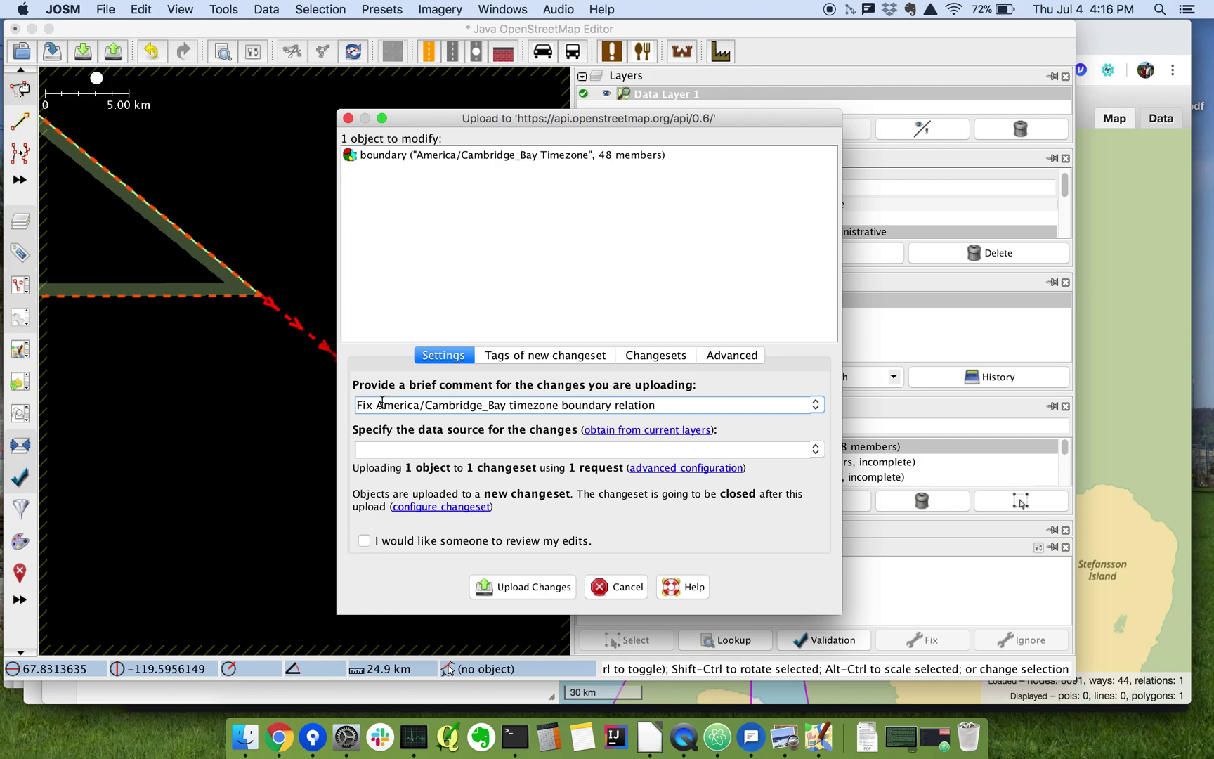
click(520, 587)
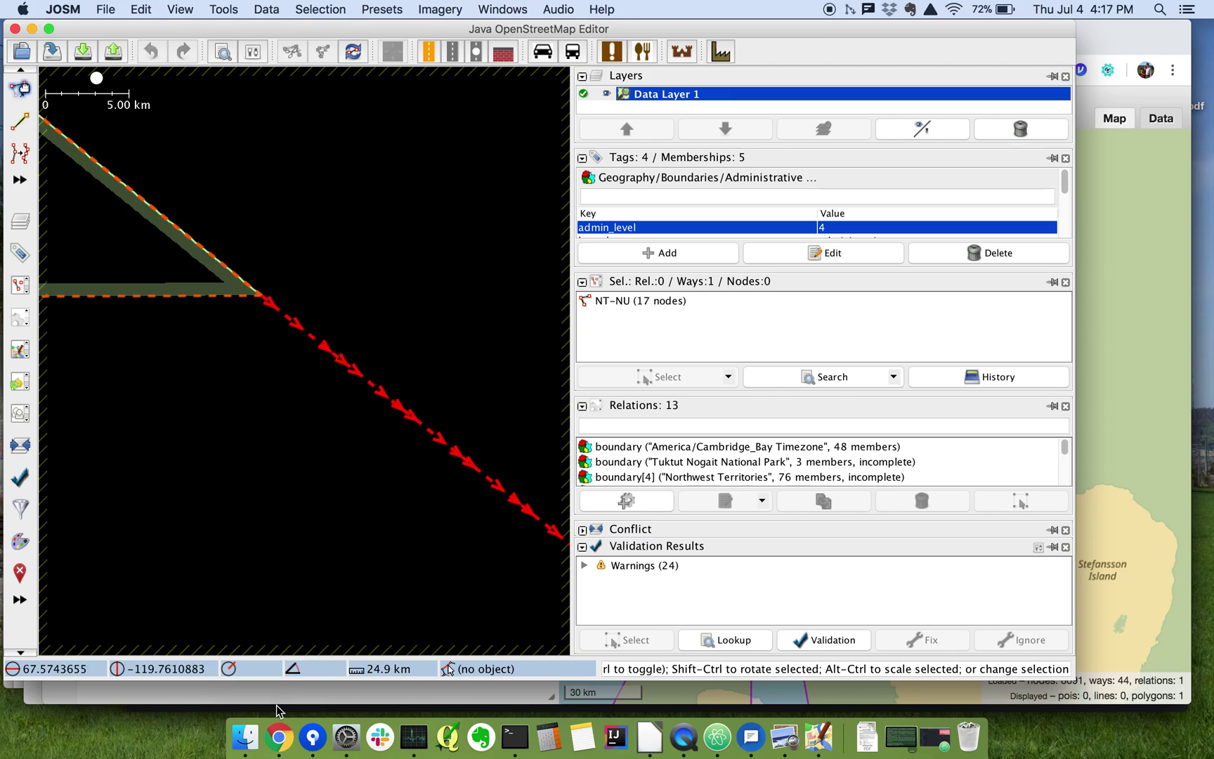
Step: Switch to overpass turbo in Chrome, show the whole timezone area on the map and rerun the America/Cambridge_Bay query
click(279, 745)
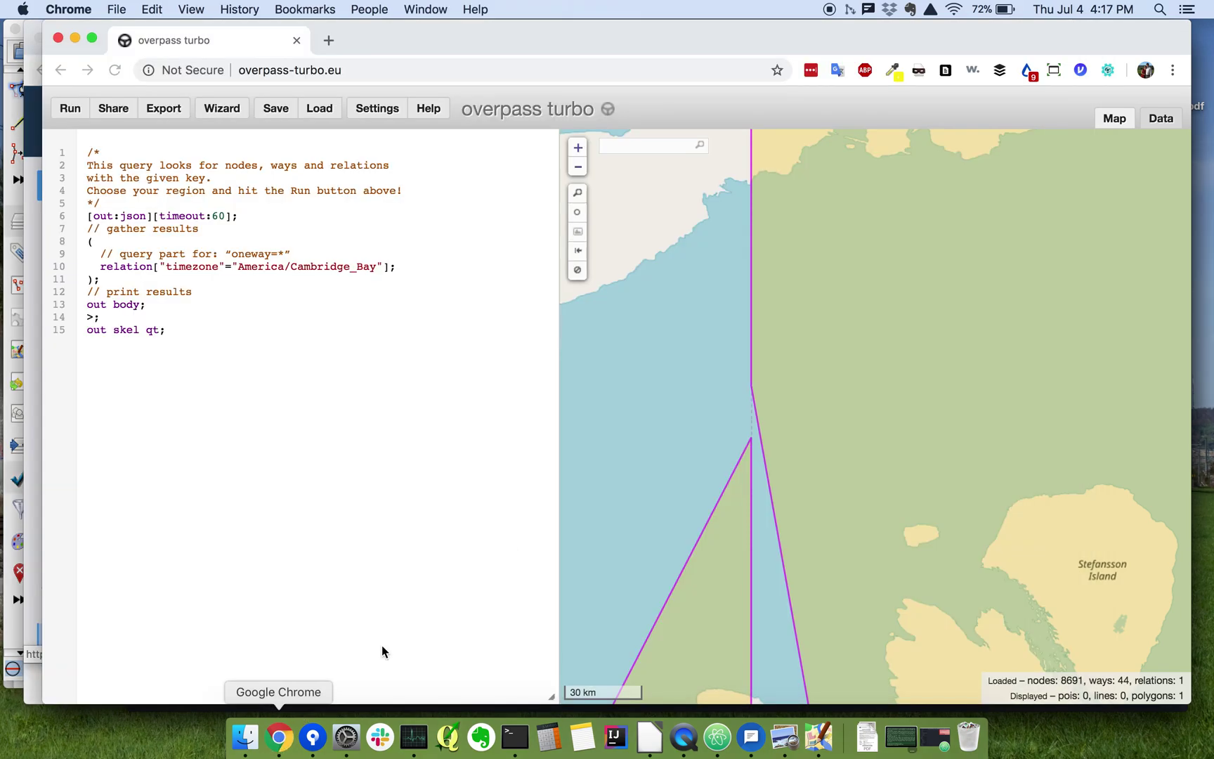
scroll(654, 305, down, 3)
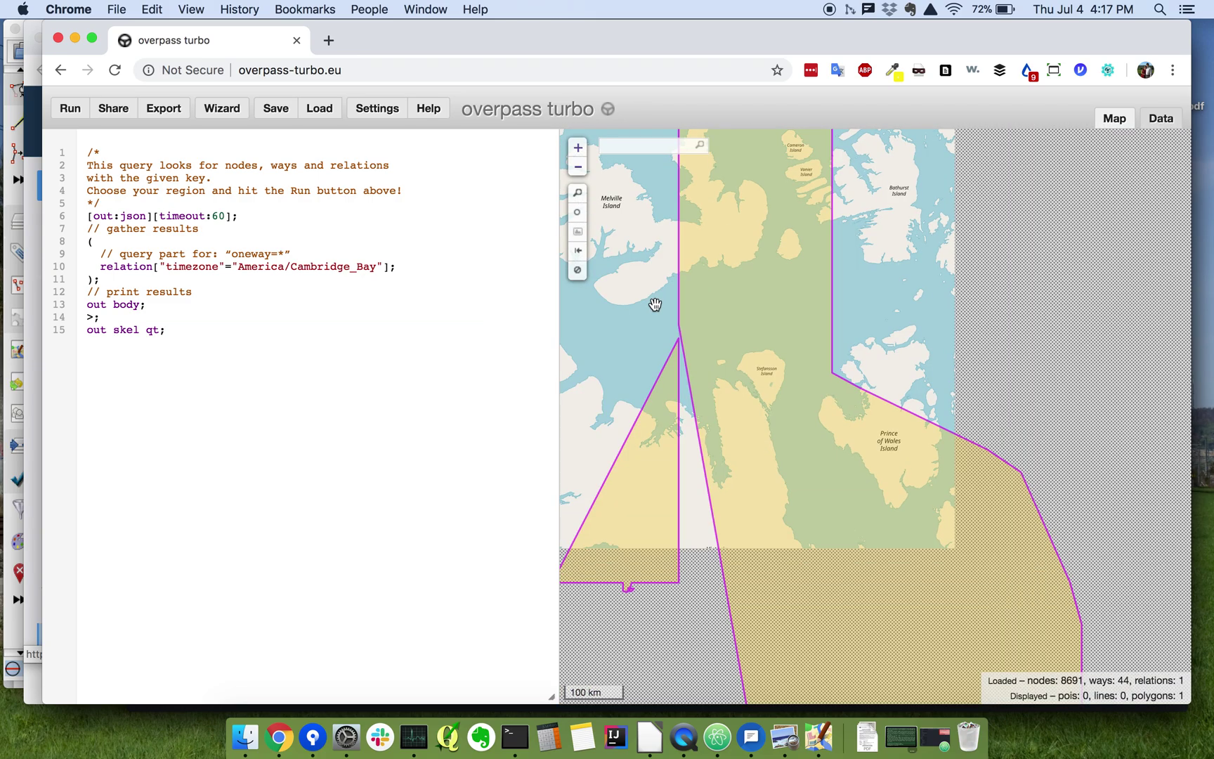
scroll(655, 305, down, 3)
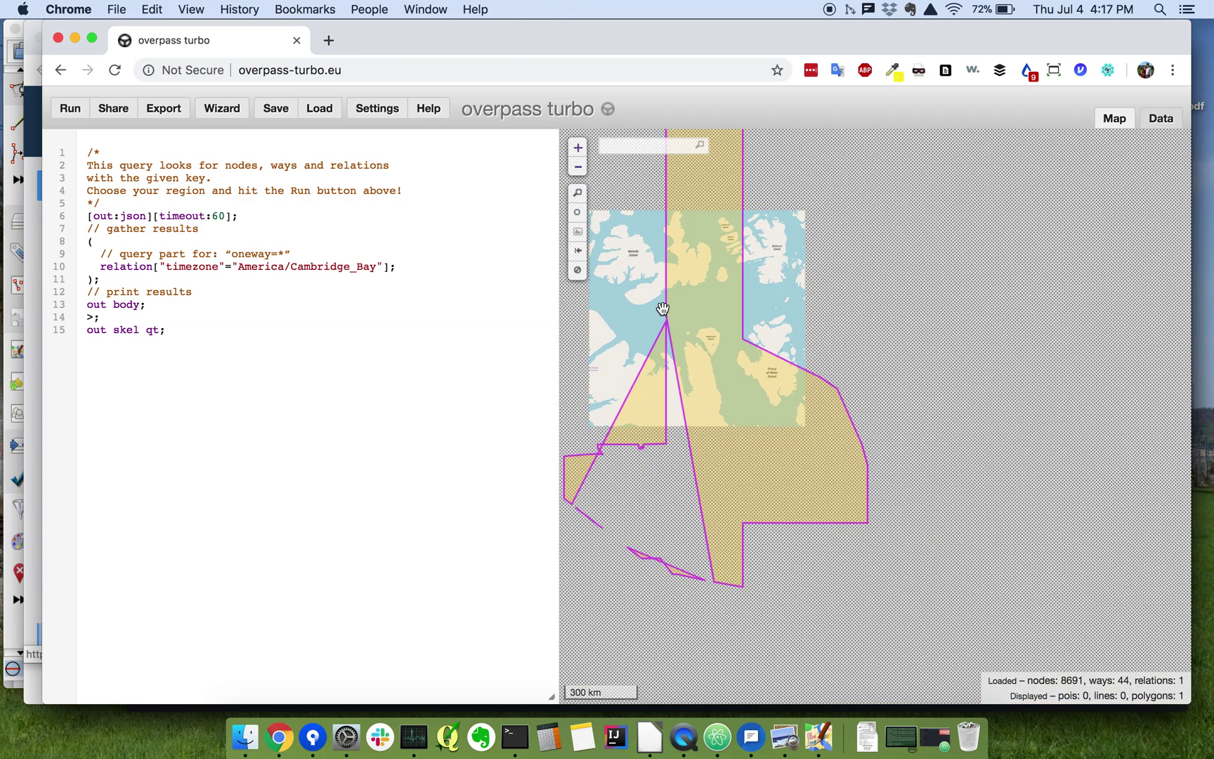
drag(800, 345, 872, 385)
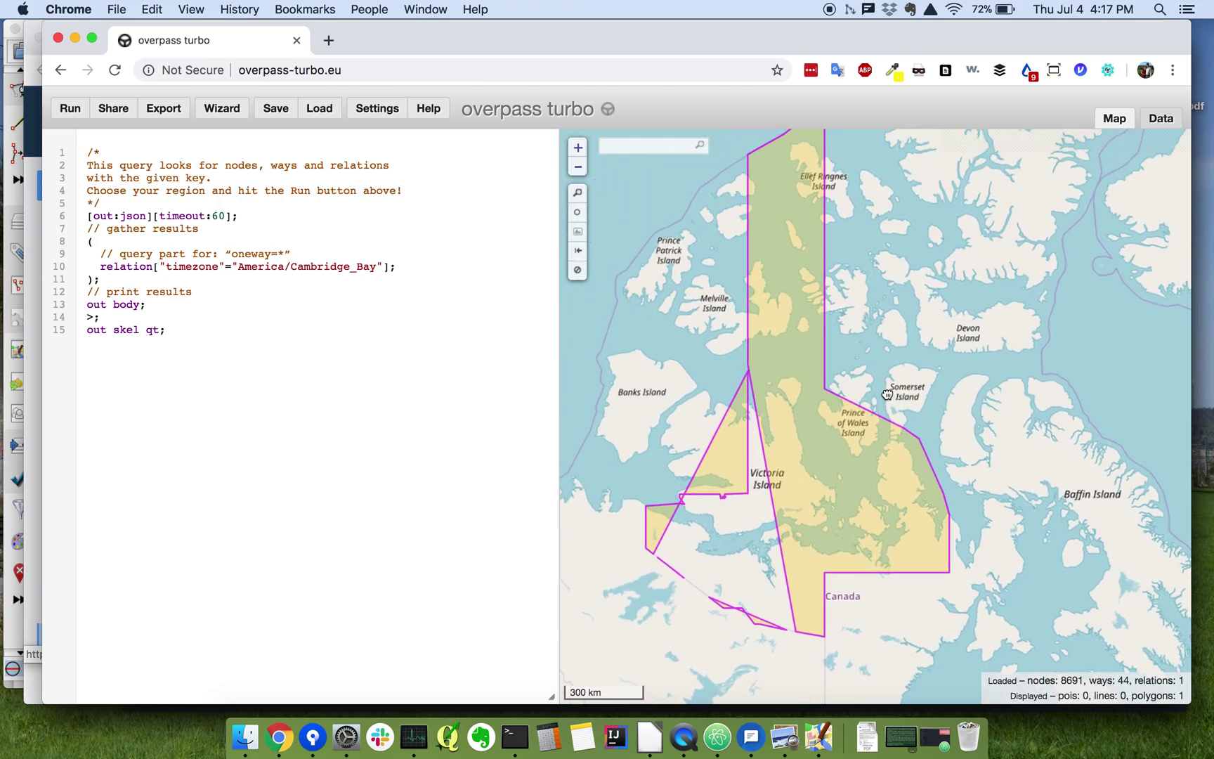
scroll(872, 382, down, 2)
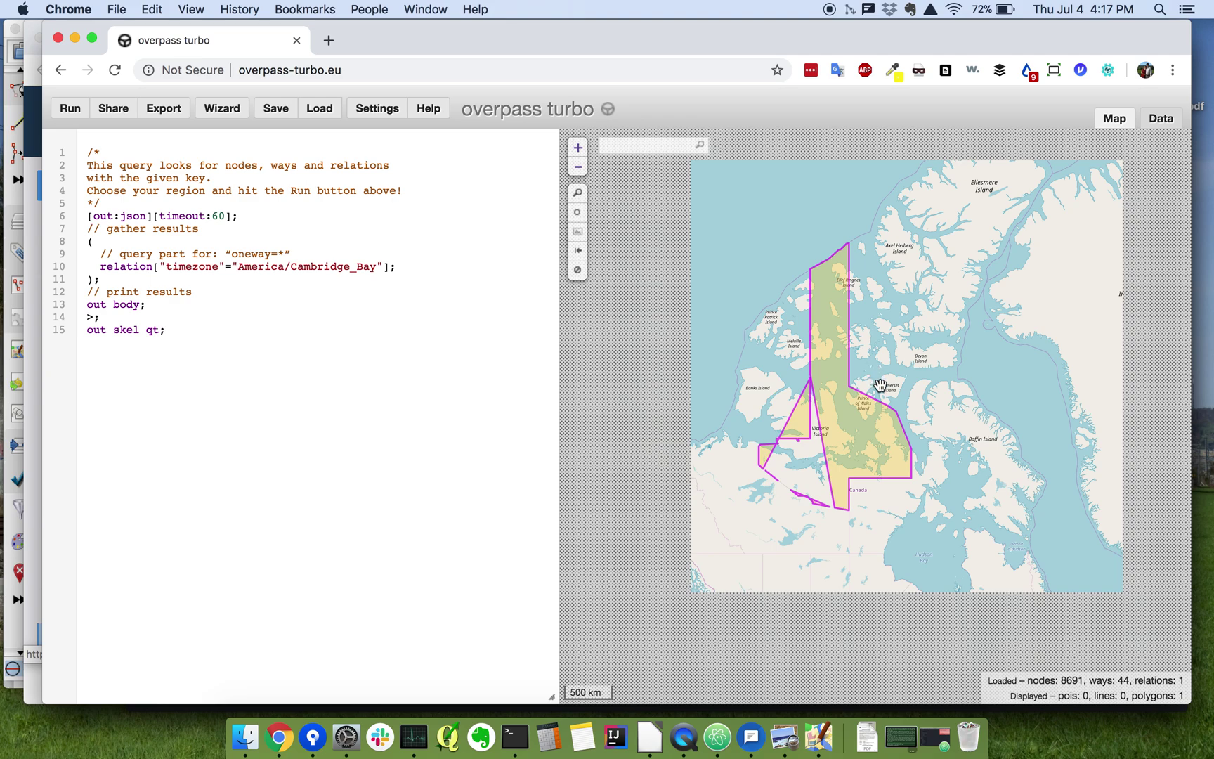
scroll(856, 405, up, 2)
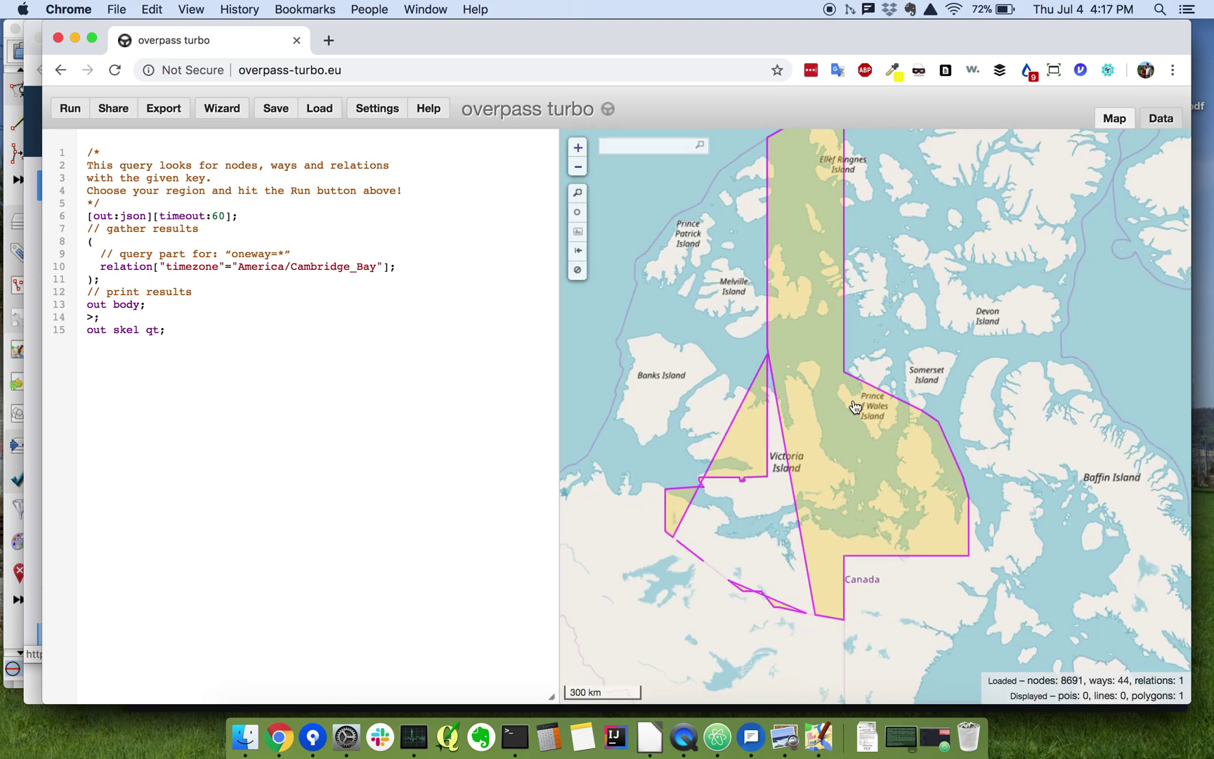
drag(893, 375, 892, 436)
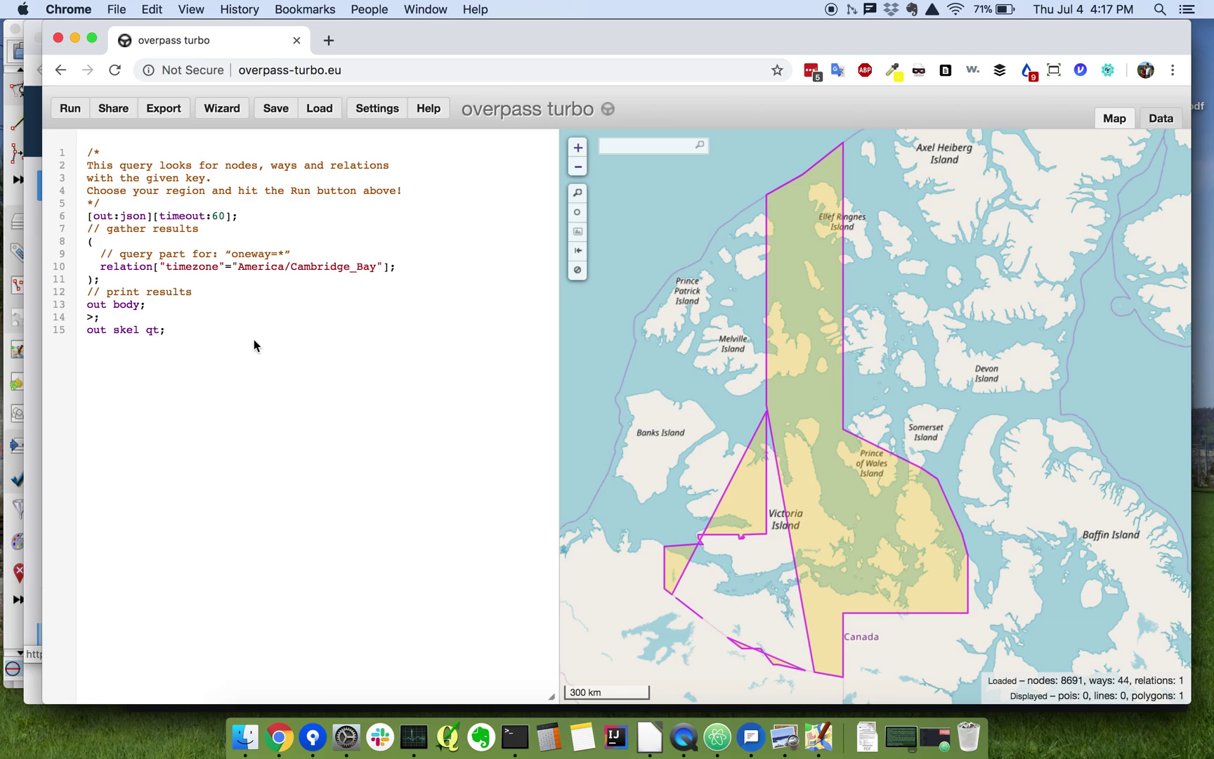
click(68, 113)
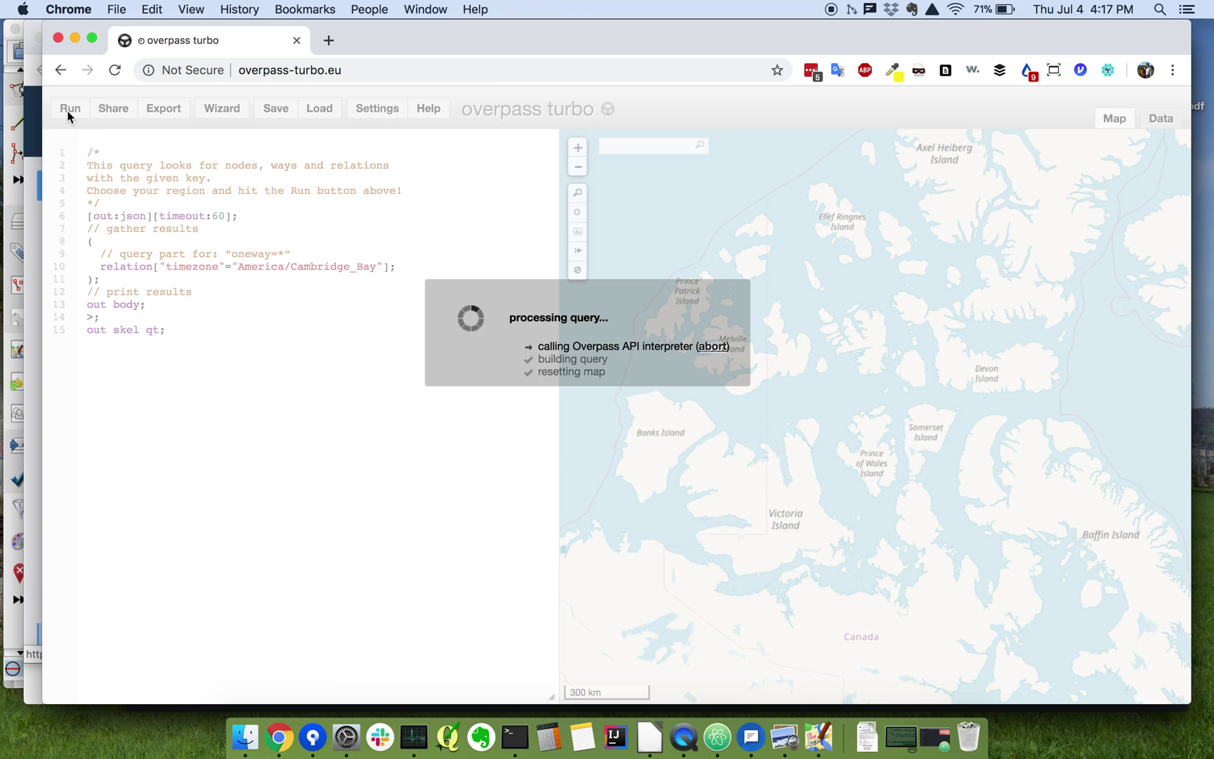